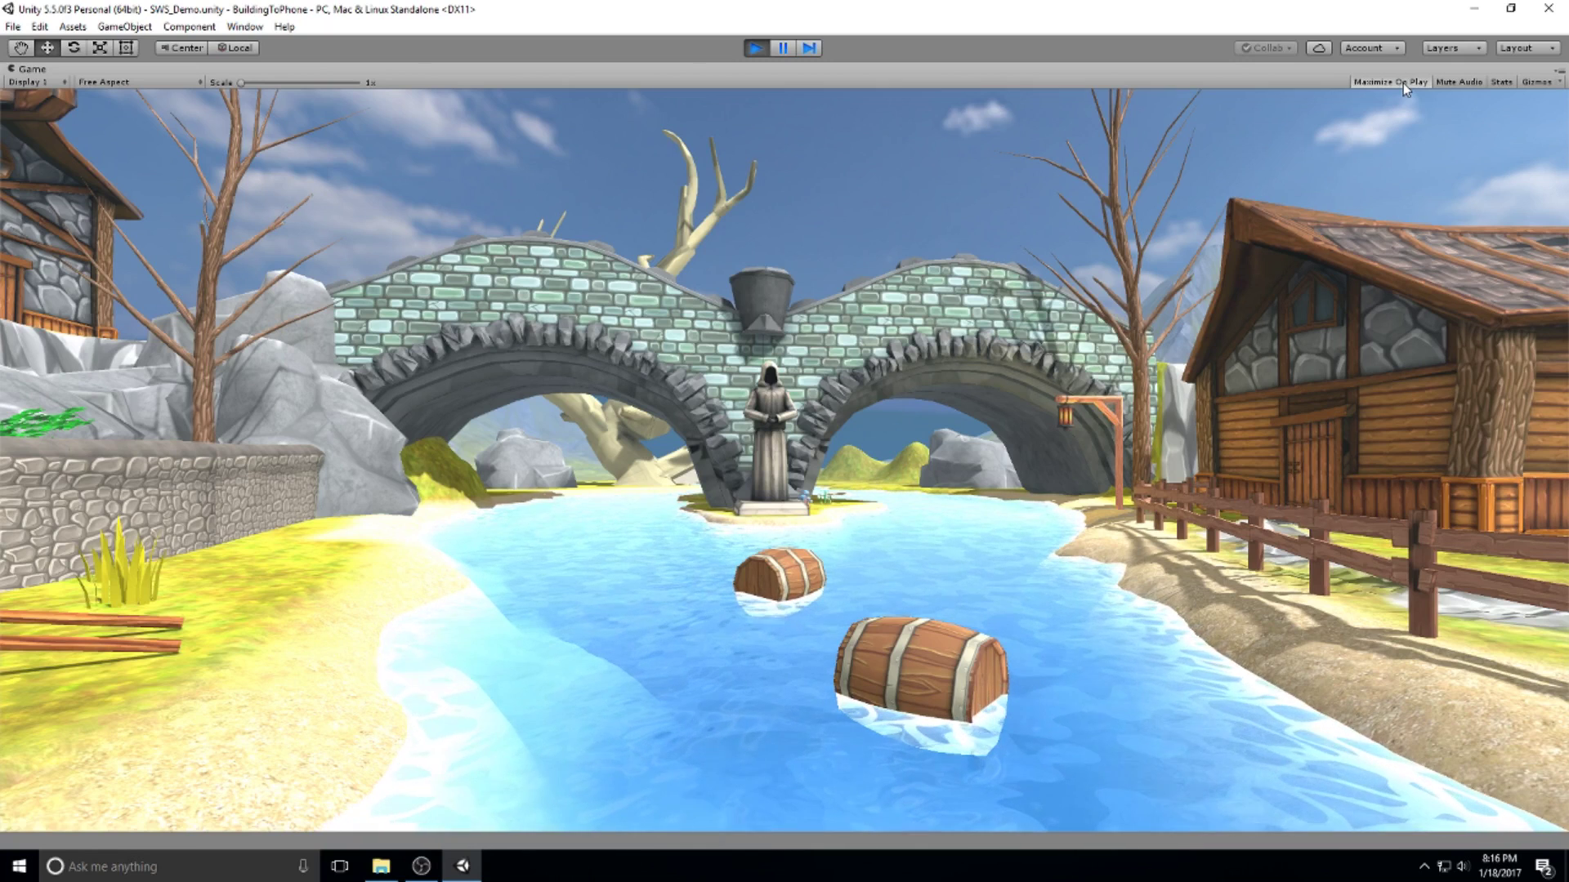
- Stop the running game and open the build settings with the Android platform selected
{"action": "left_click", "coordinate": [756, 47]}
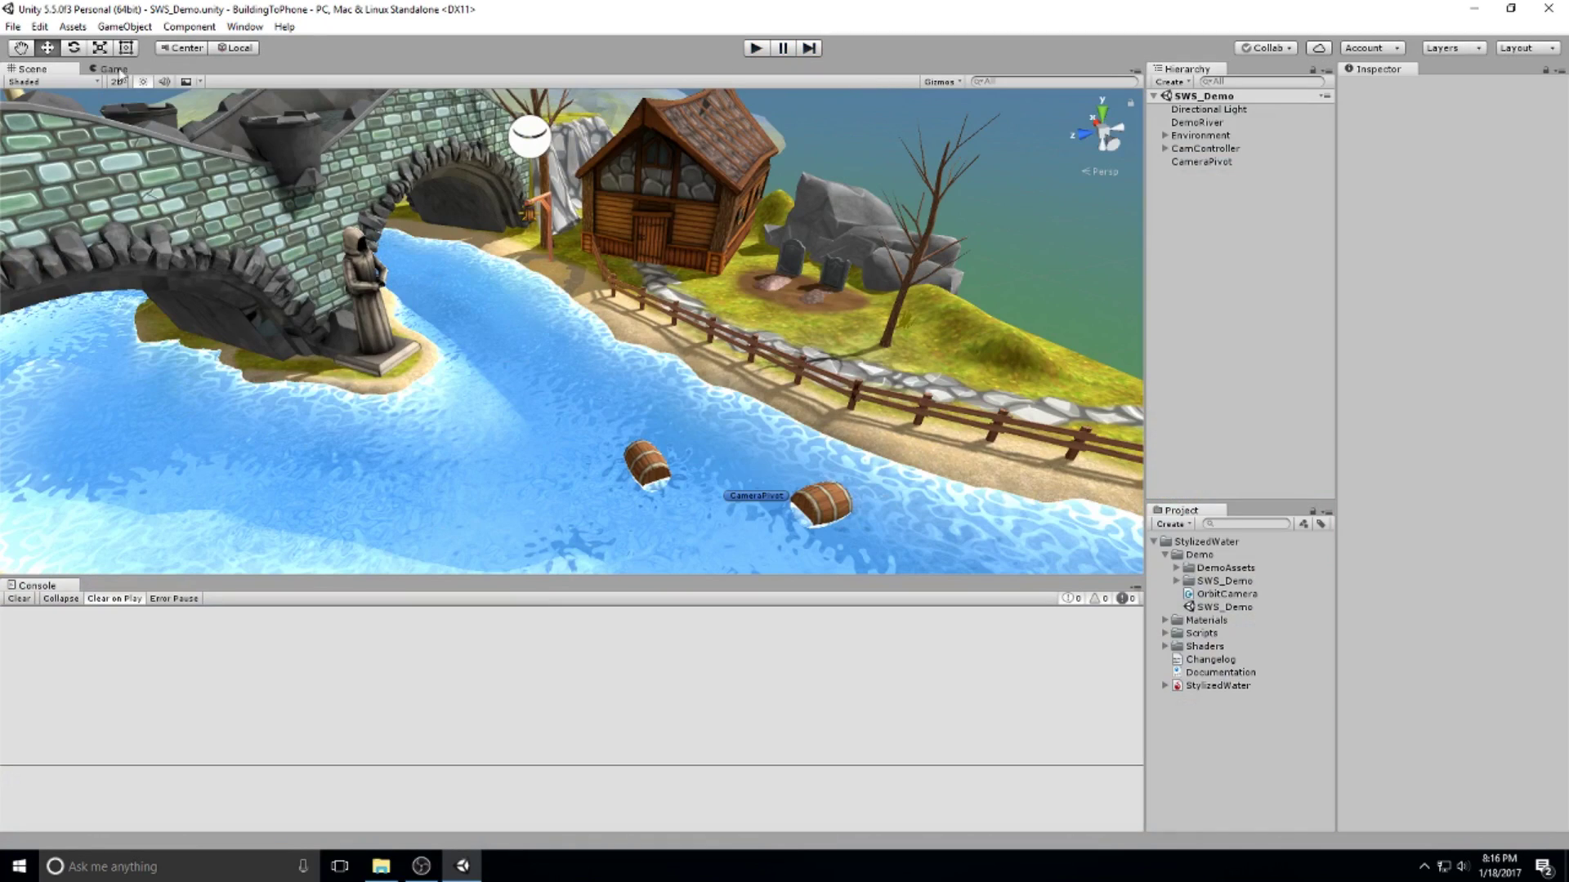
{"action": "left_click", "coordinate": [13, 26]}
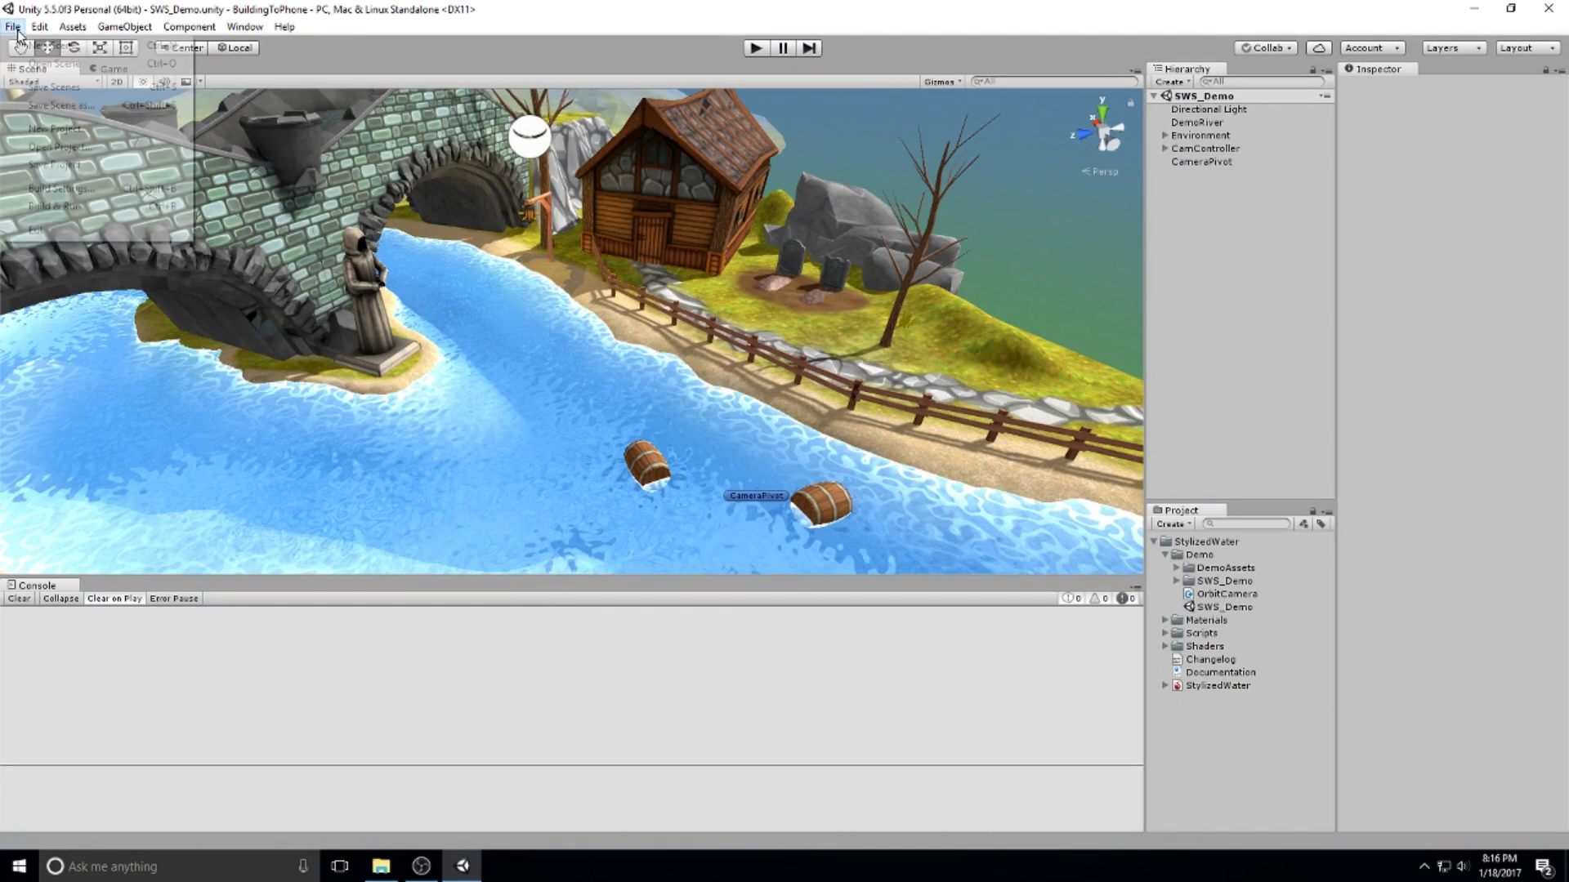
{"action": "left_click", "coordinate": [36, 190]}
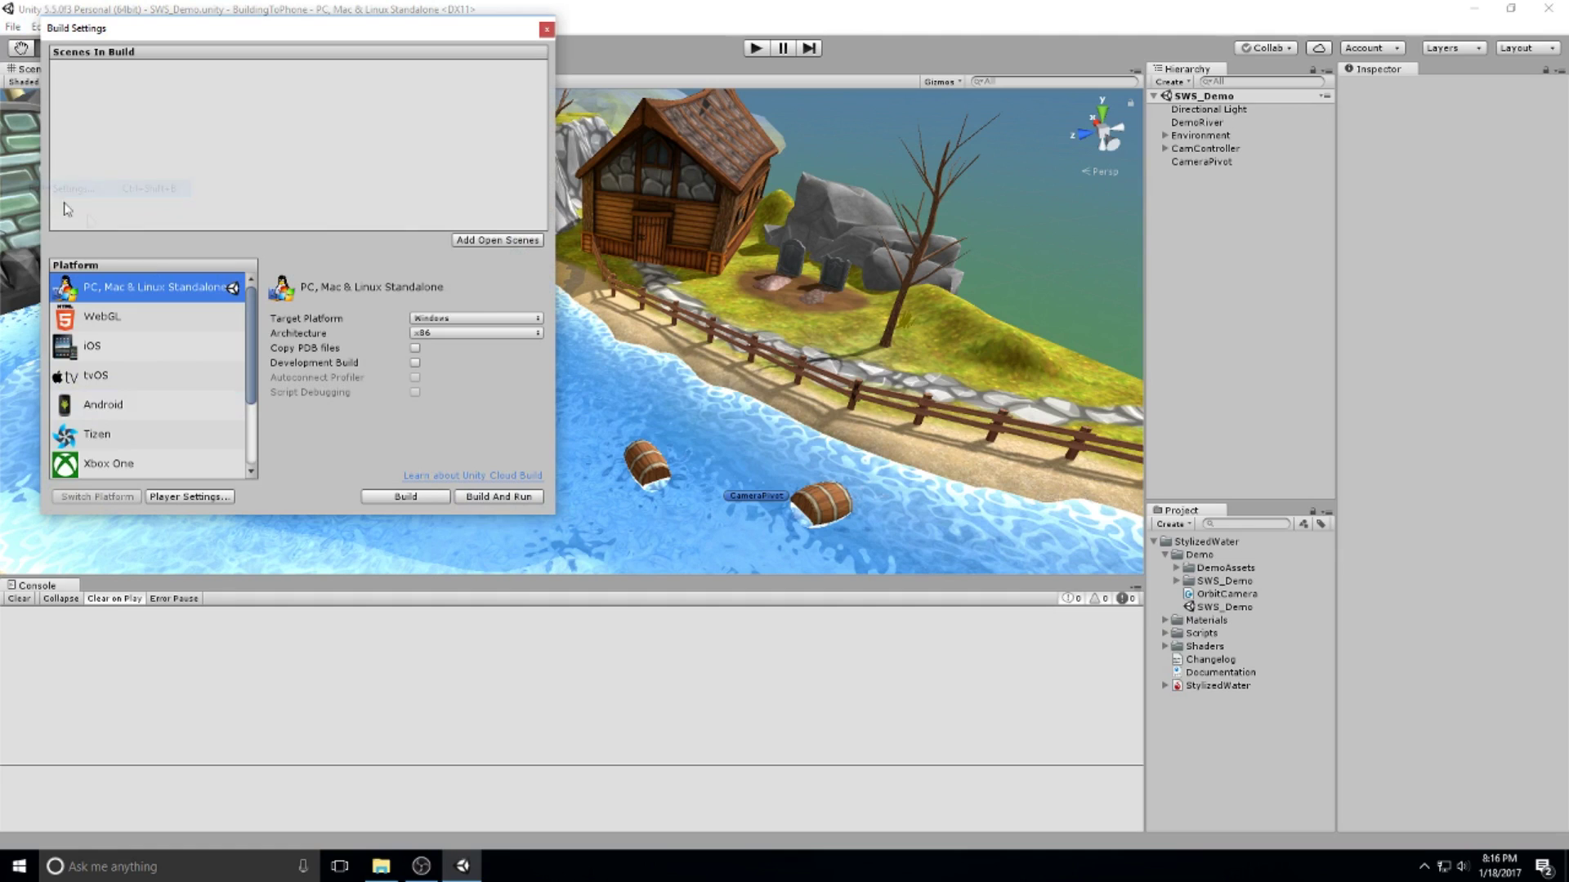
{"action": "left_click", "coordinate": [191, 414]}
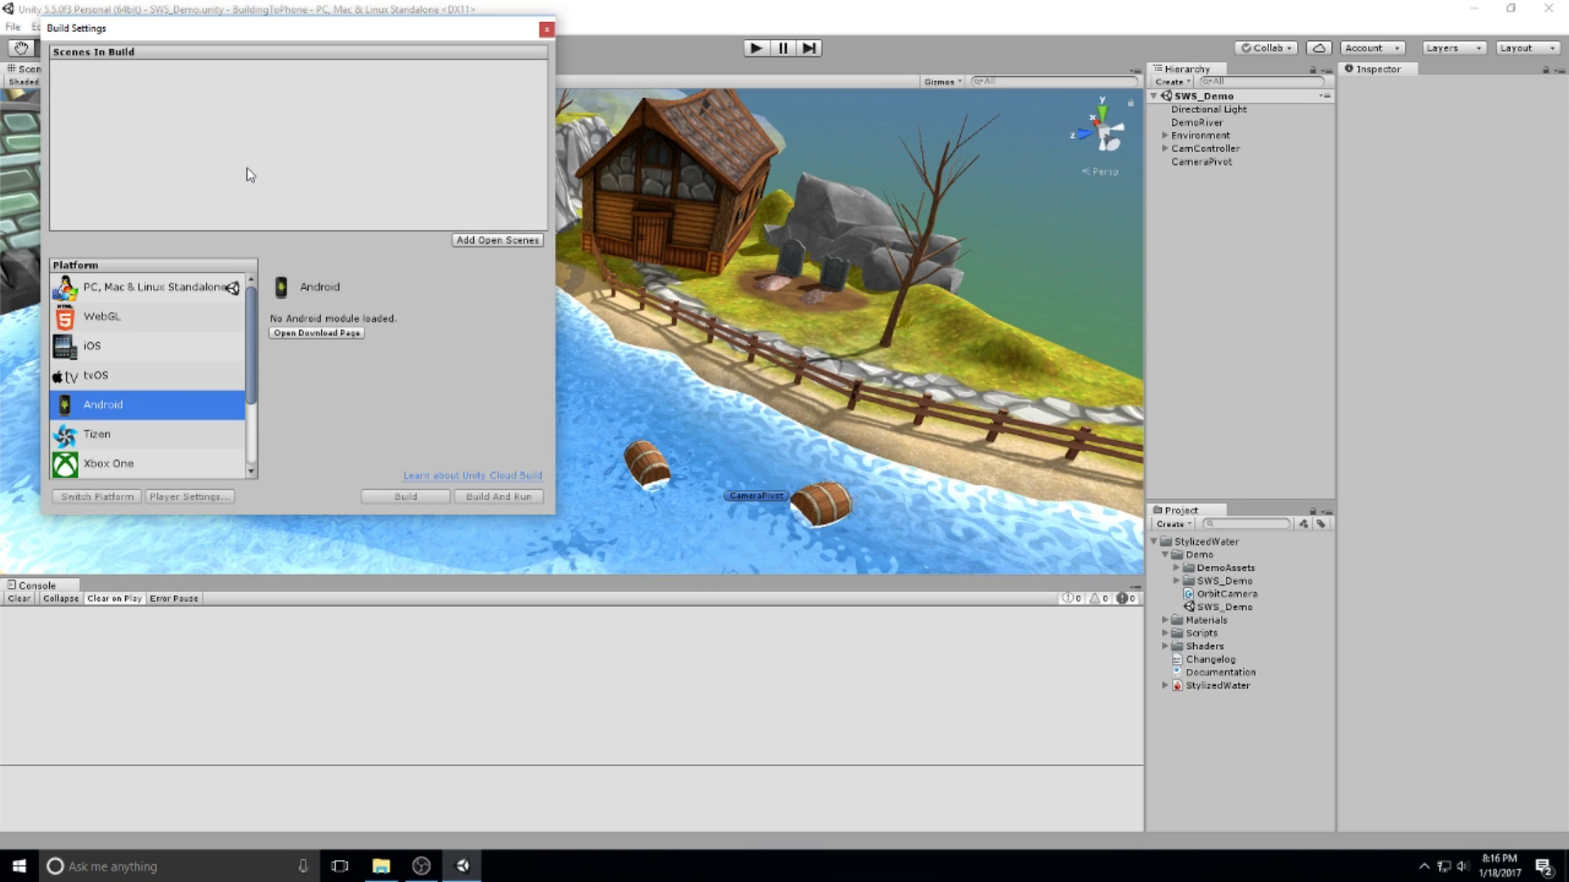
- Look at the build options for the WebGL, iOS and PC, Mac & Linux Standalone platforms
{"action": "left_click", "coordinate": [163, 311]}
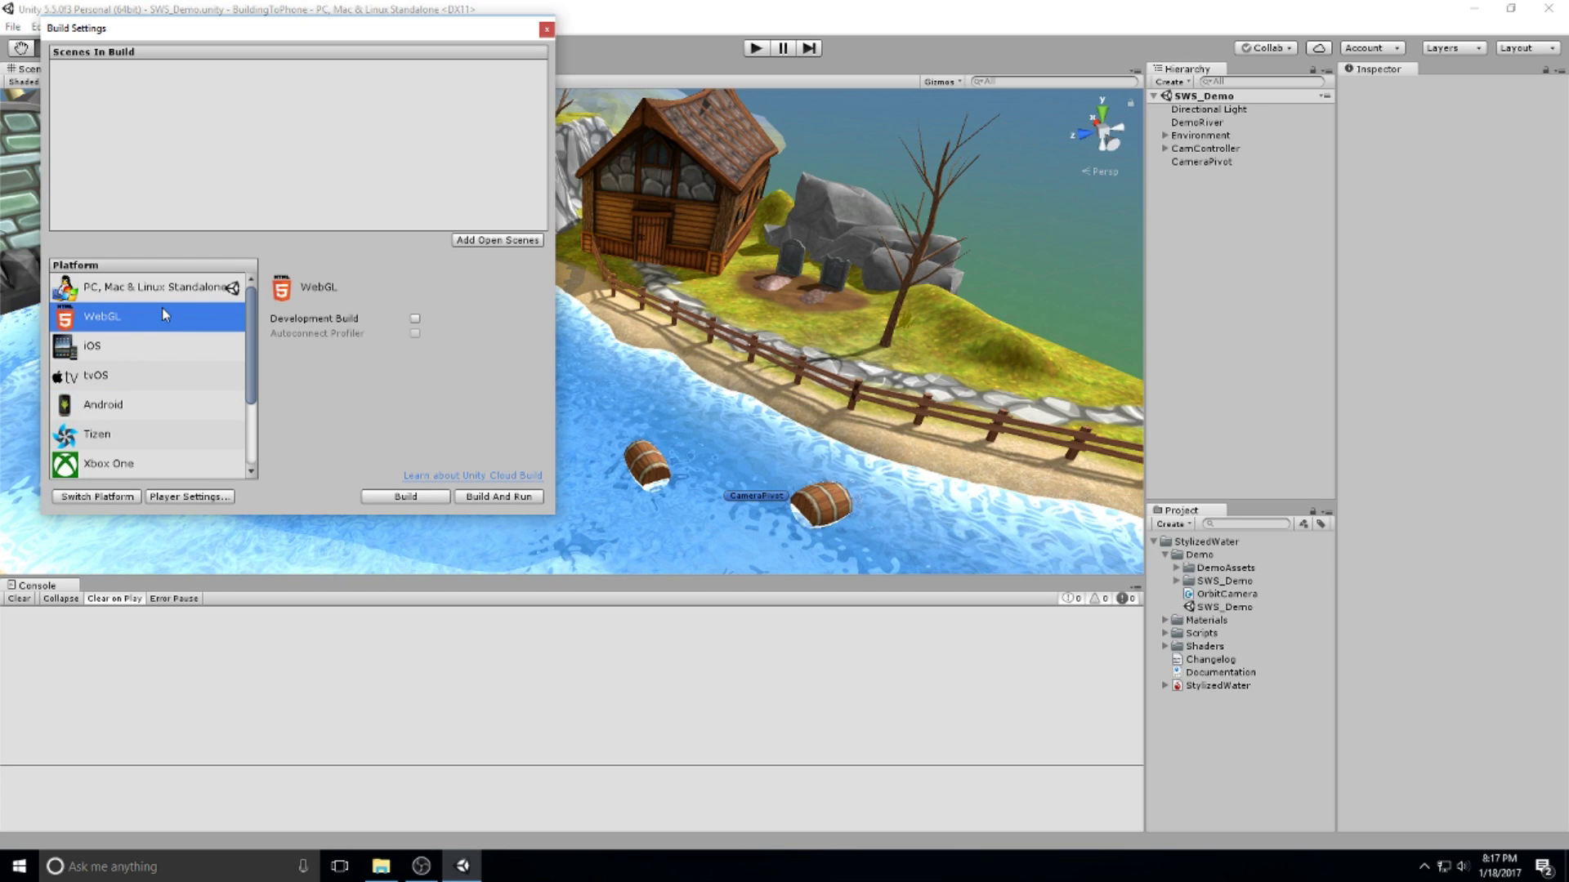
{"action": "left_click", "coordinate": [142, 353]}
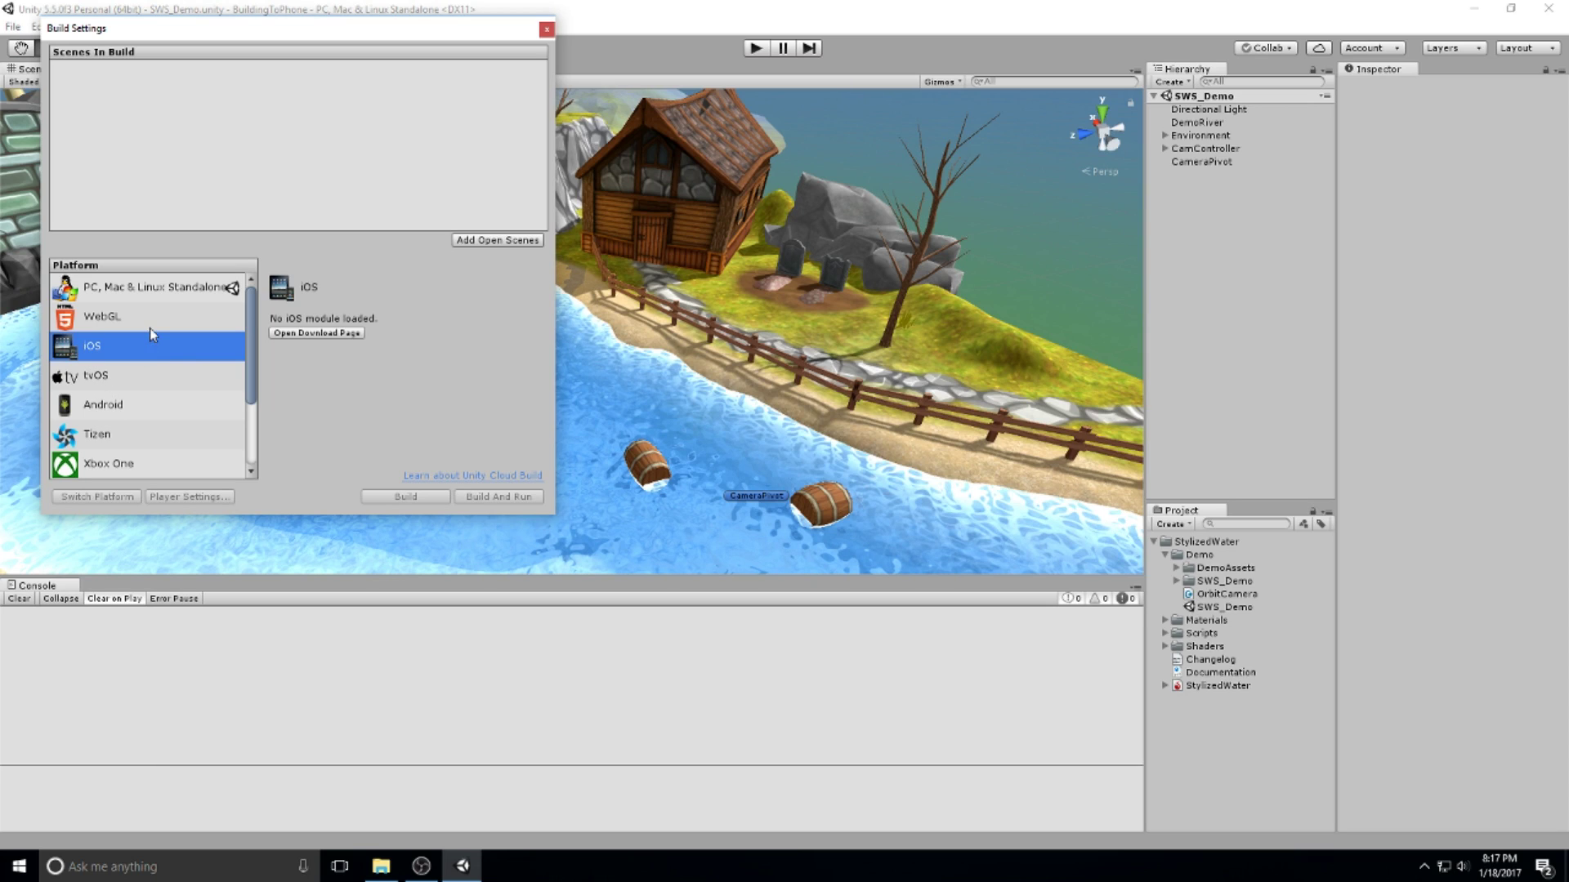
{"action": "left_click", "coordinate": [128, 291]}
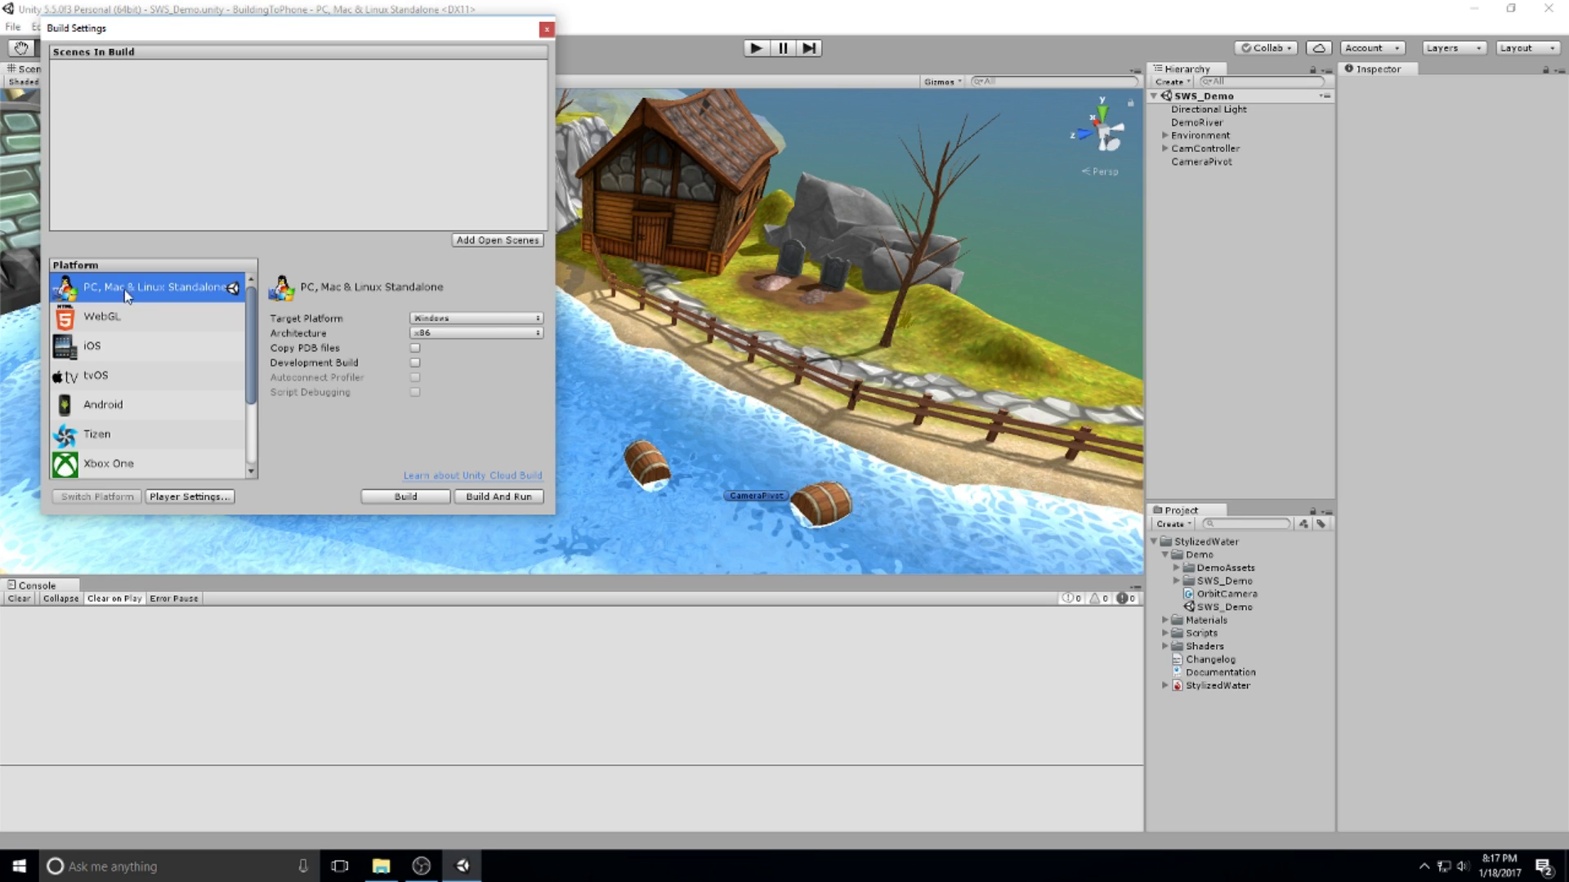
- Get the UnitySetup-Android-Support-for-Editor-5.5.0f3 installer from the missing Android module's download page
{"action": "left_click", "coordinate": [141, 404]}
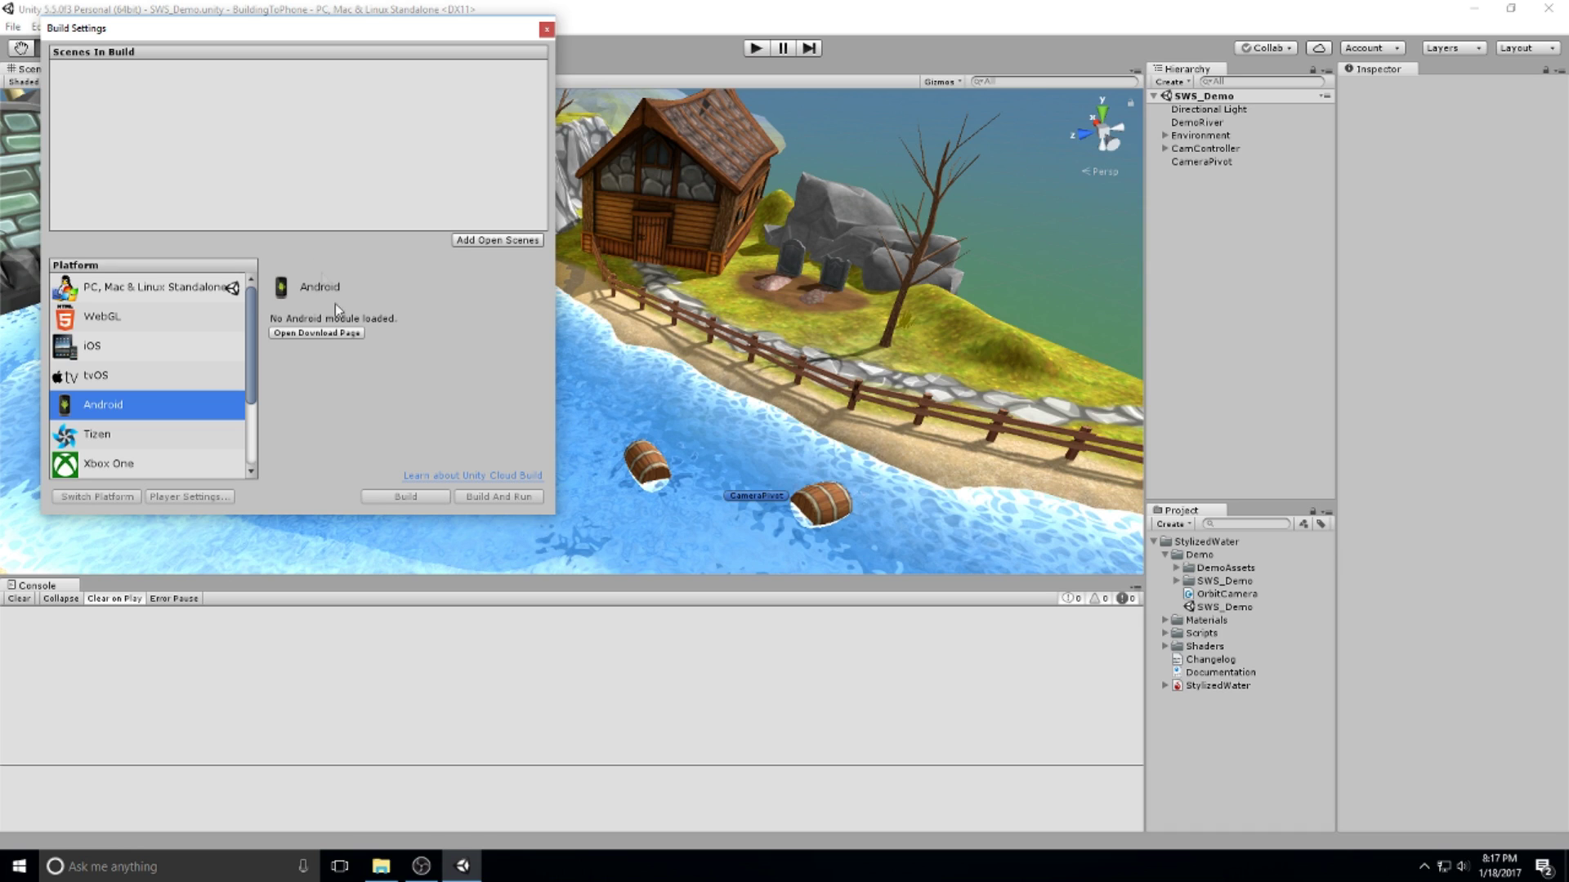
{"action": "left_click", "coordinate": [358, 333]}
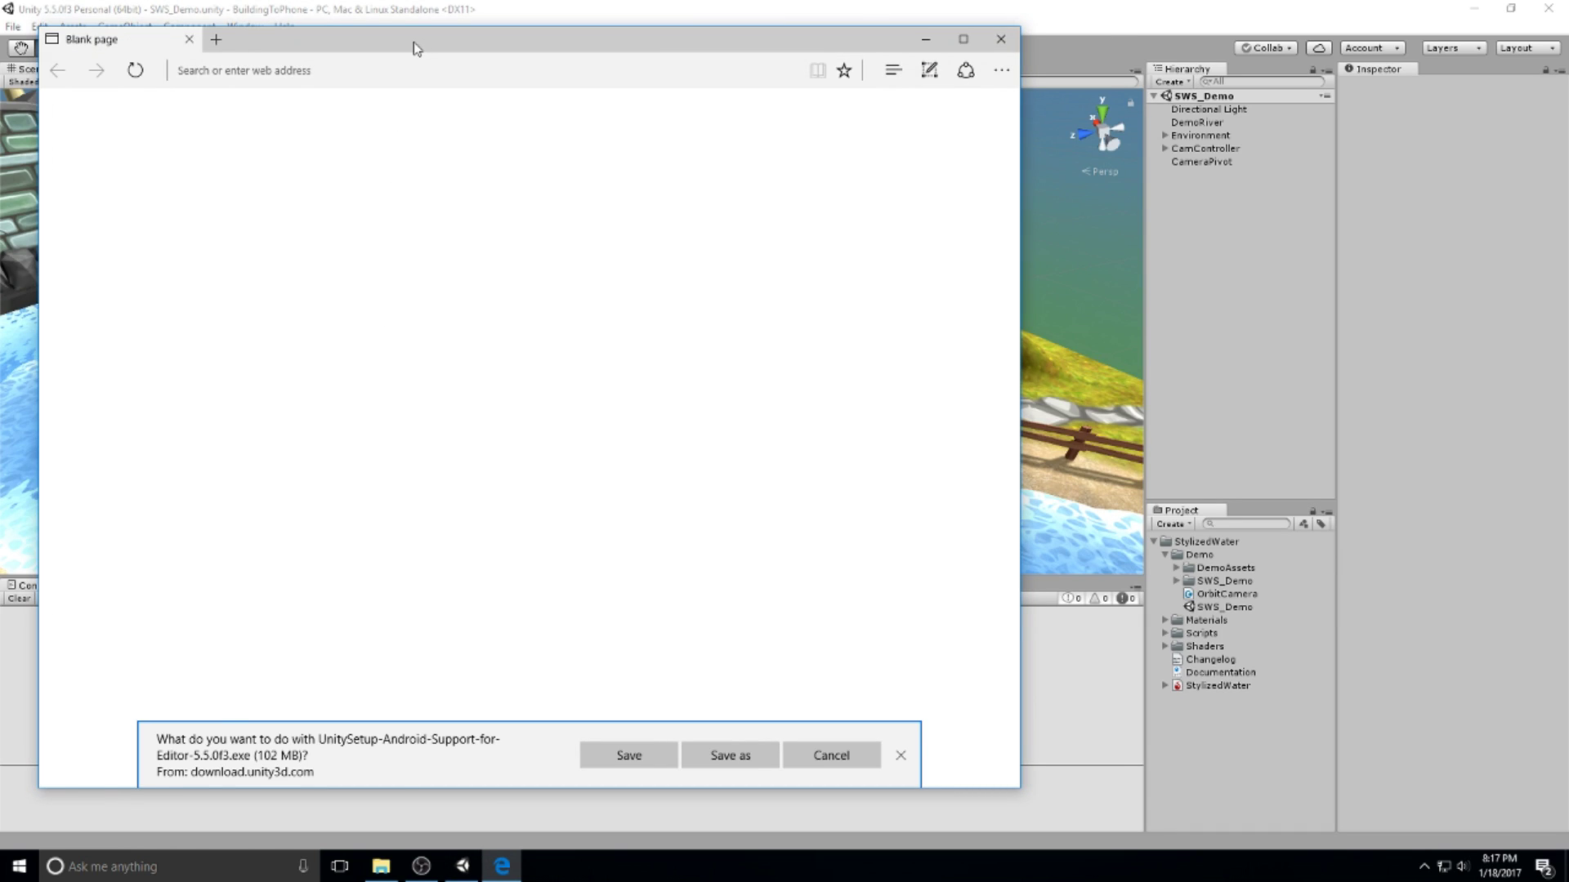
{"action": "left_click_drag", "start_coordinate": [415, 48], "coordinate": [510, 45]}
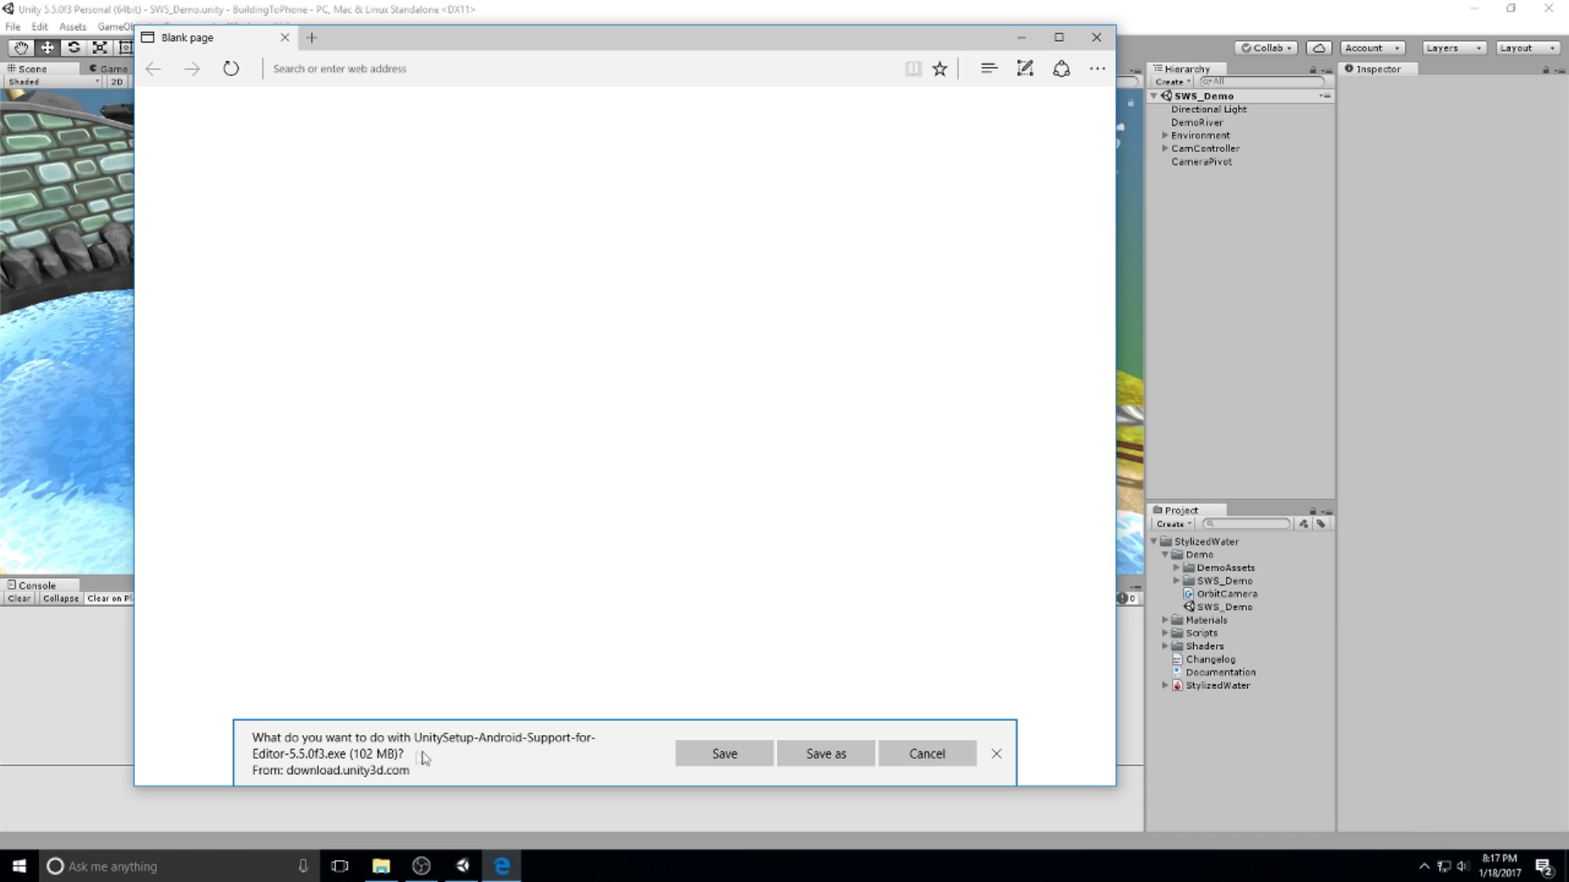
{"action": "left_click", "coordinate": [996, 753]}
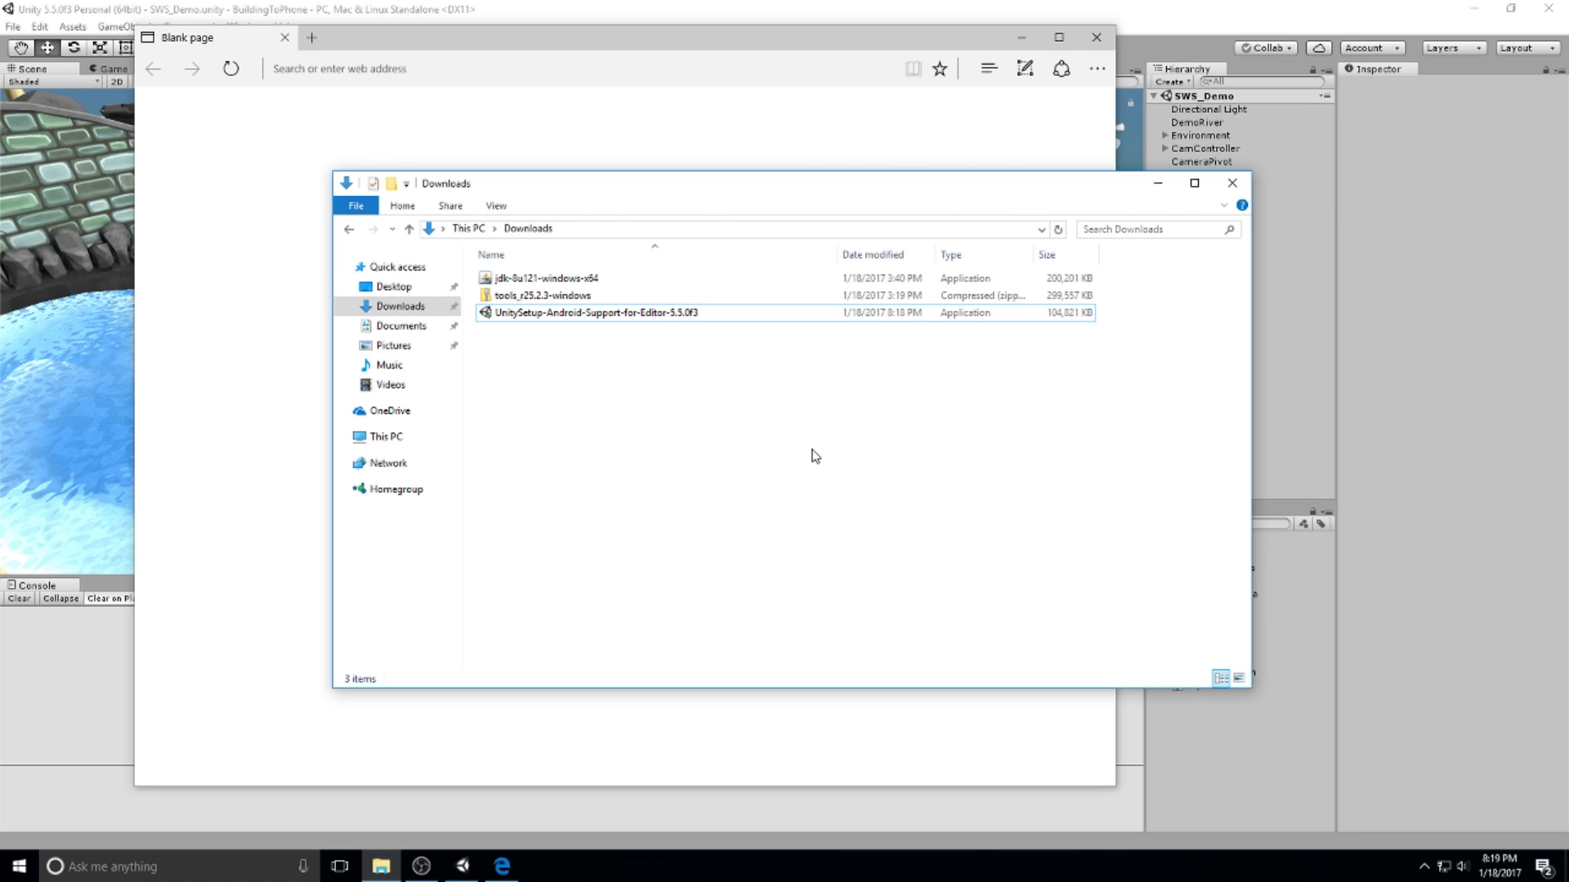
- Install Unity 5.5.0f3 Android Support from the downloaded installer, accepting the license and keeping the default destination folder
{"action": "double_click", "coordinate": [650, 314]}
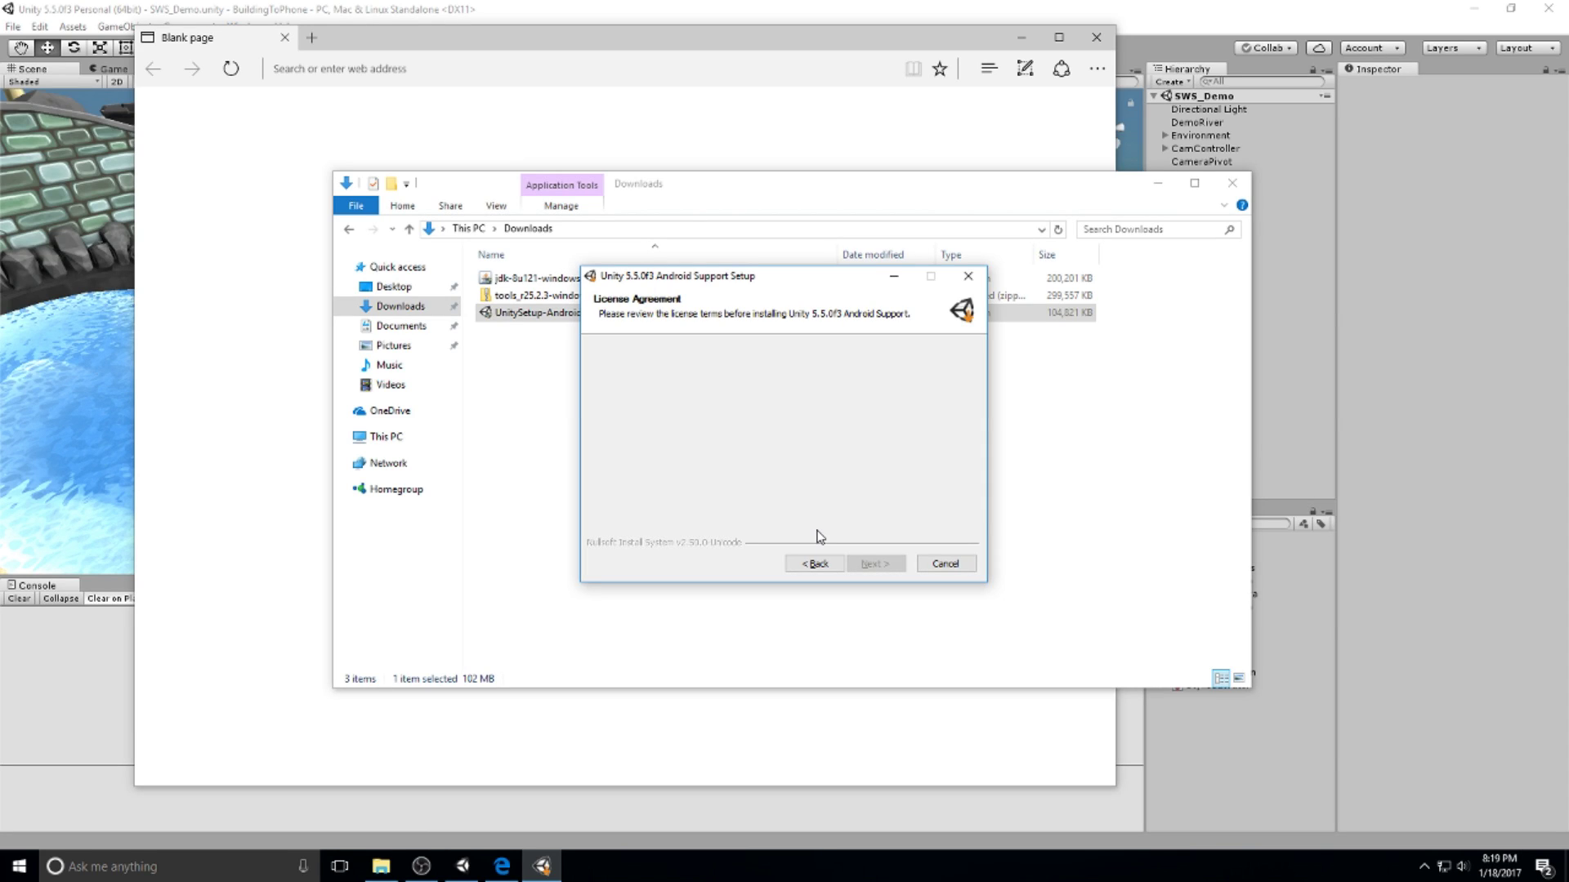
{"action": "left_click", "coordinate": [753, 516]}
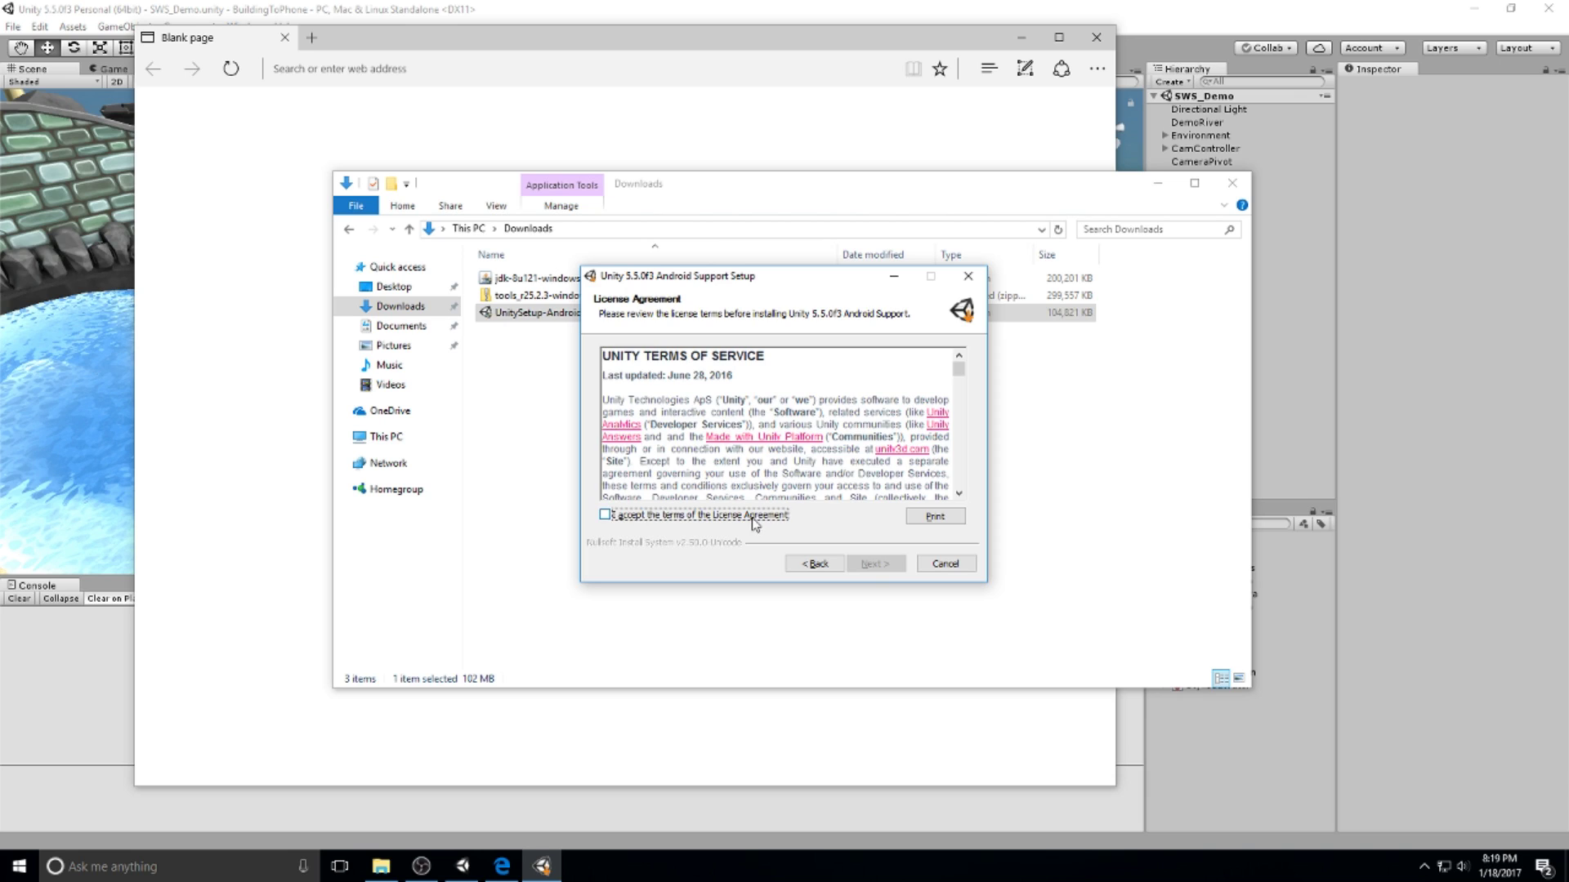
{"action": "left_click", "coordinate": [872, 565]}
{"action": "left_click", "coordinate": [872, 564]}
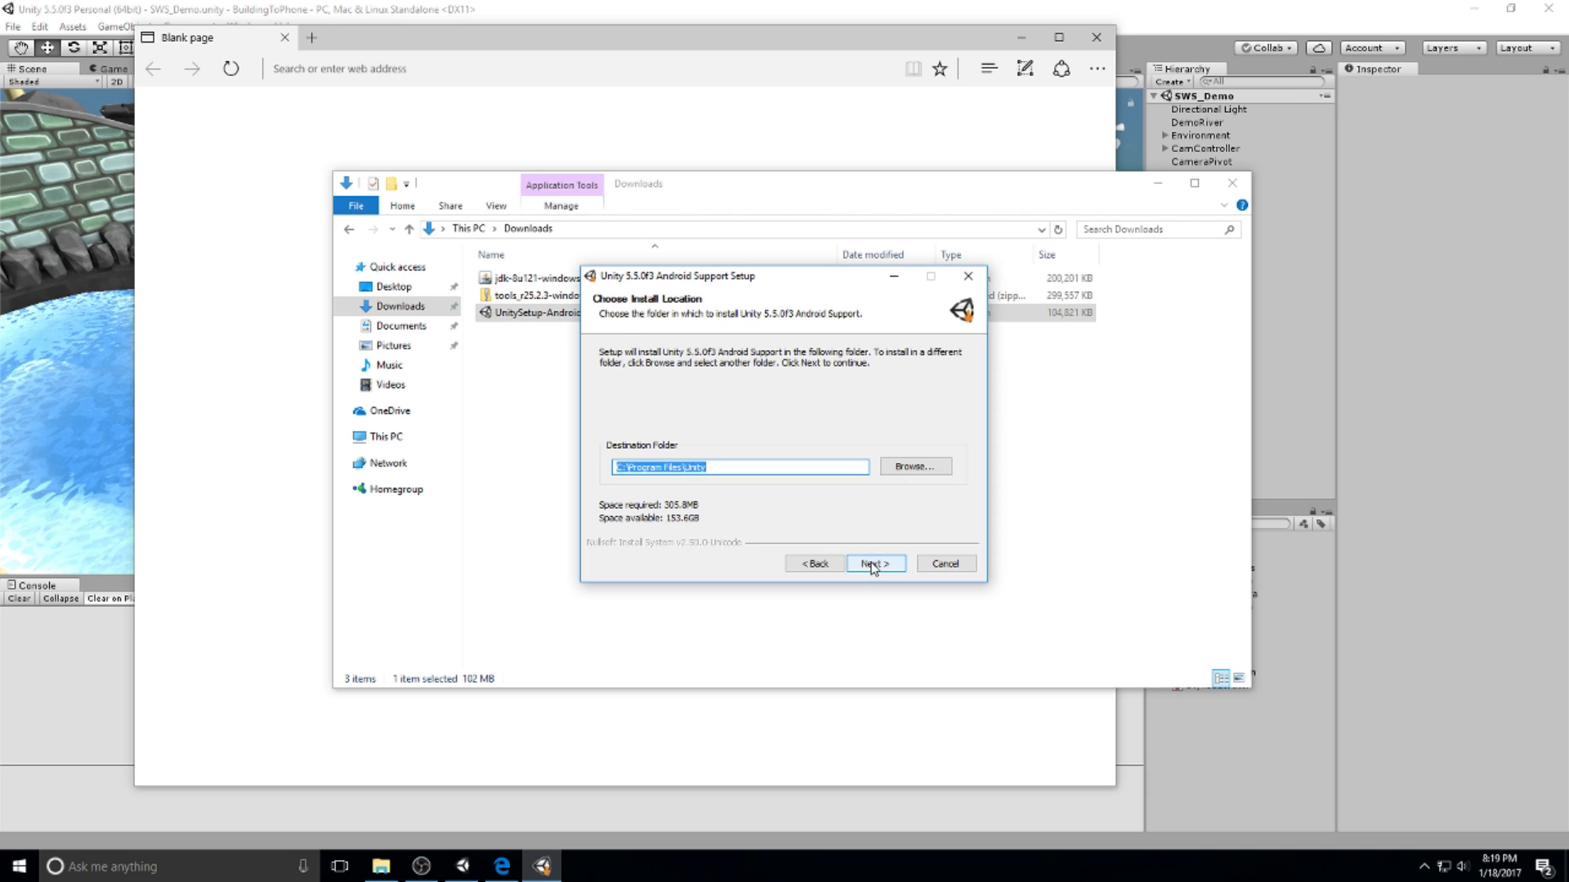
{"action": "left_click", "coordinate": [872, 565]}
{"action": "left_click", "coordinate": [872, 565]}
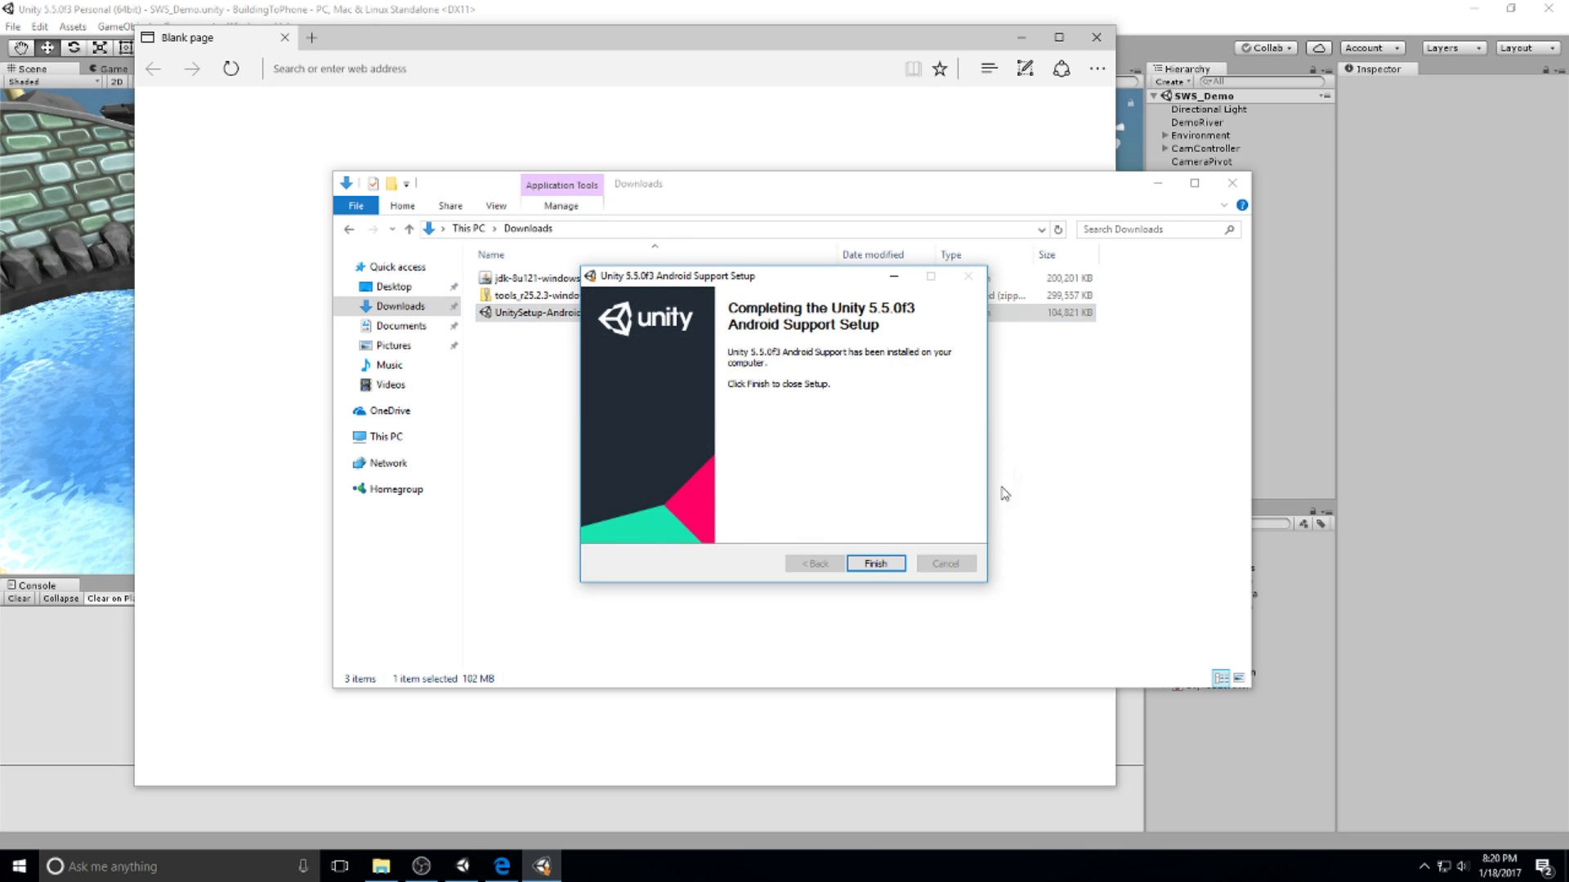
{"action": "left_click", "coordinate": [875, 564]}
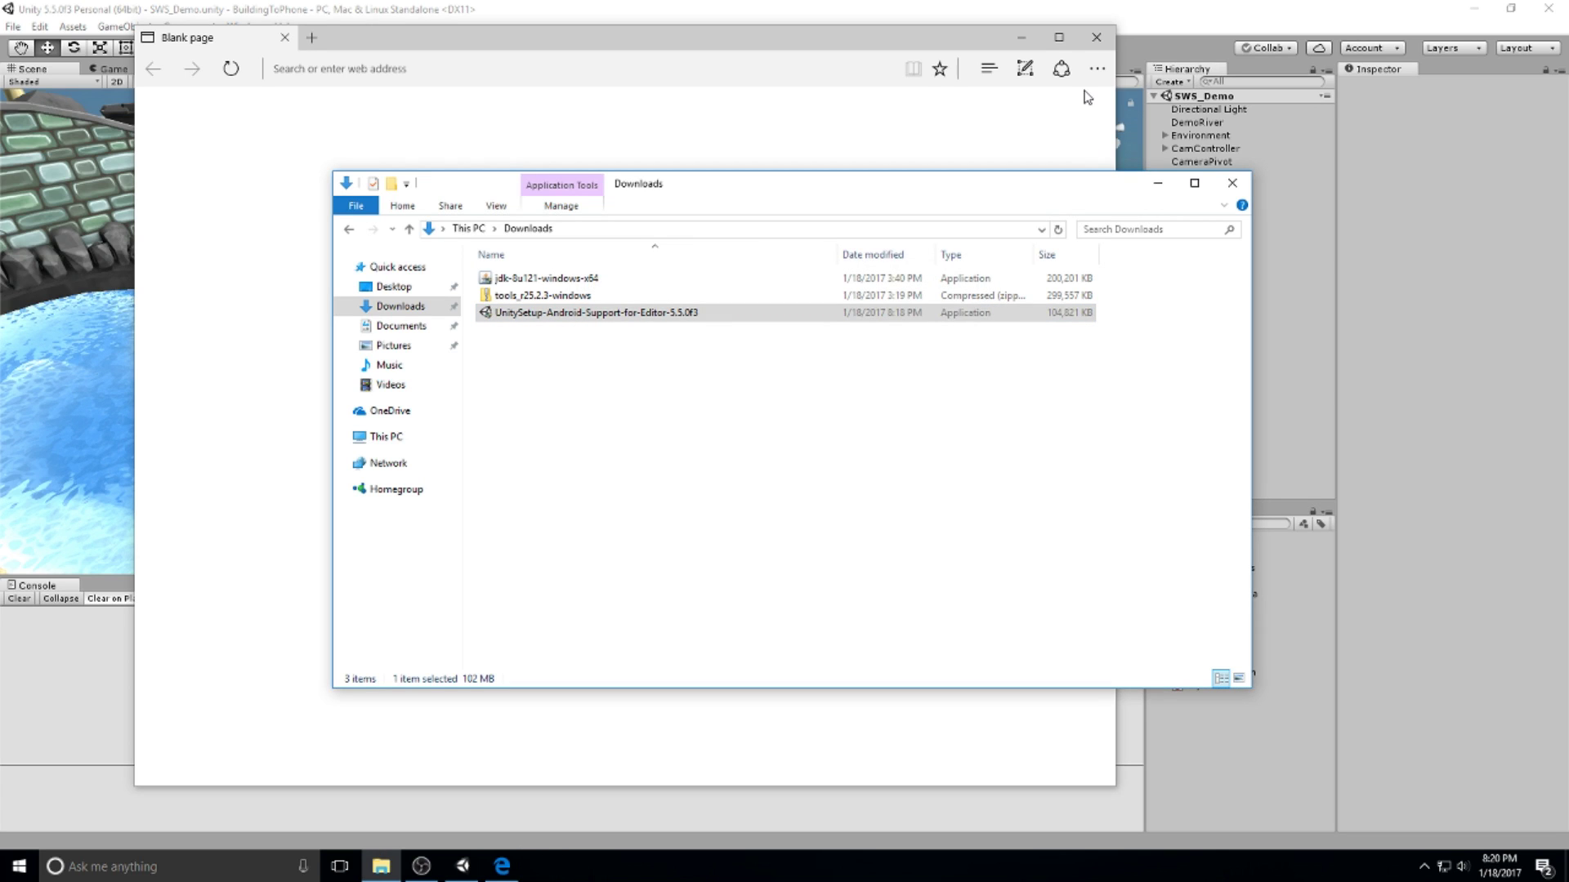
- Close the Downloads folder and the browser, and restart Unity with the BuildingToPhone project
{"action": "left_click", "coordinate": [1232, 183]}
{"action": "left_click", "coordinate": [1096, 37]}
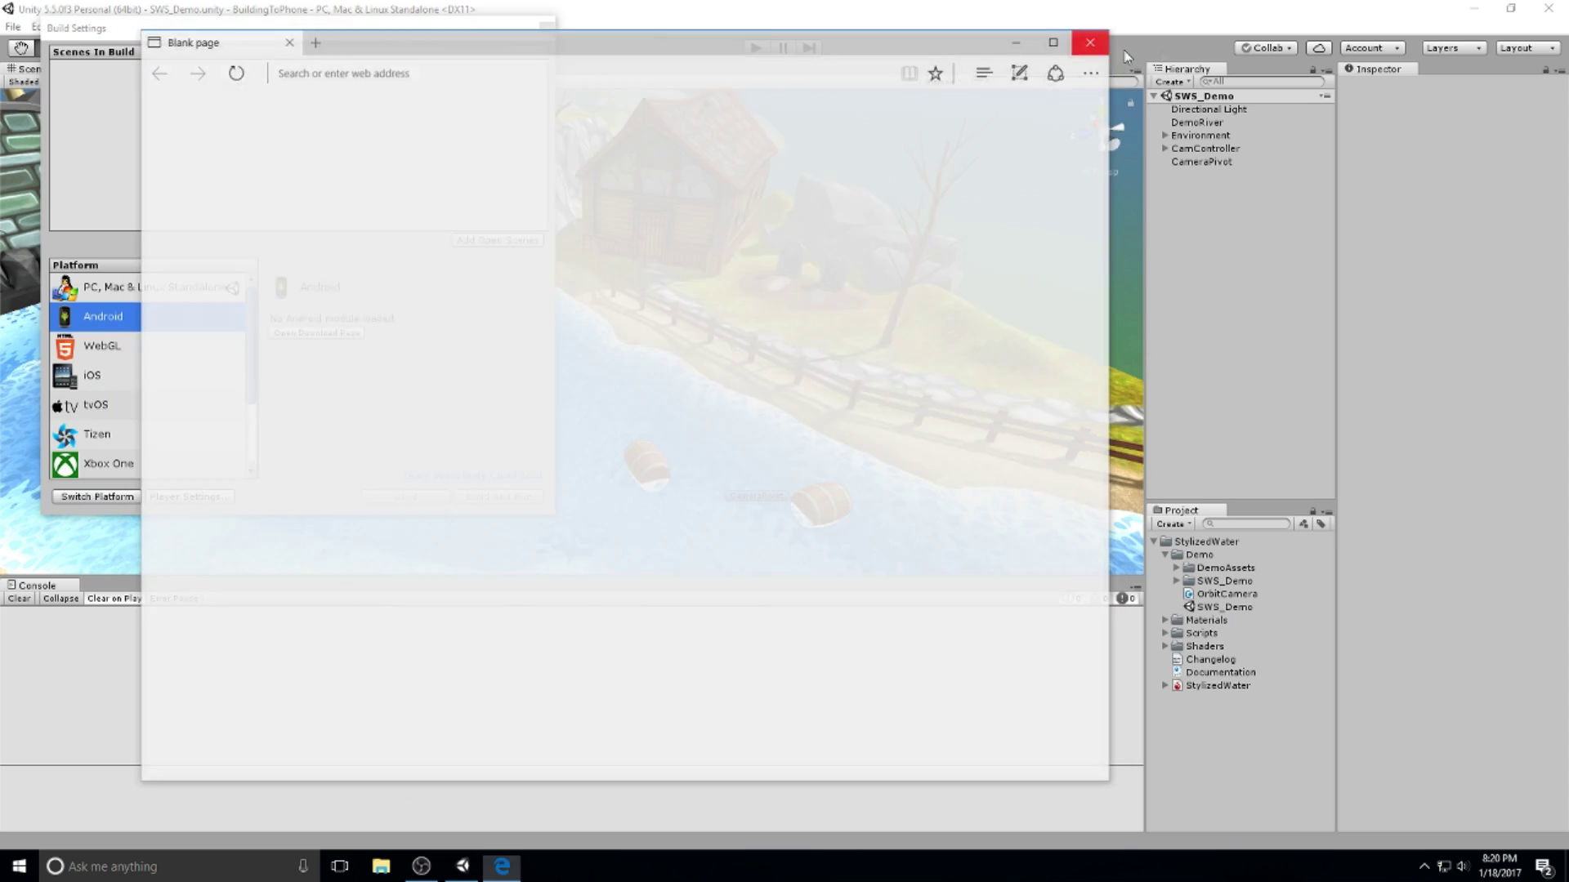
{"action": "left_click", "coordinate": [1549, 9]}
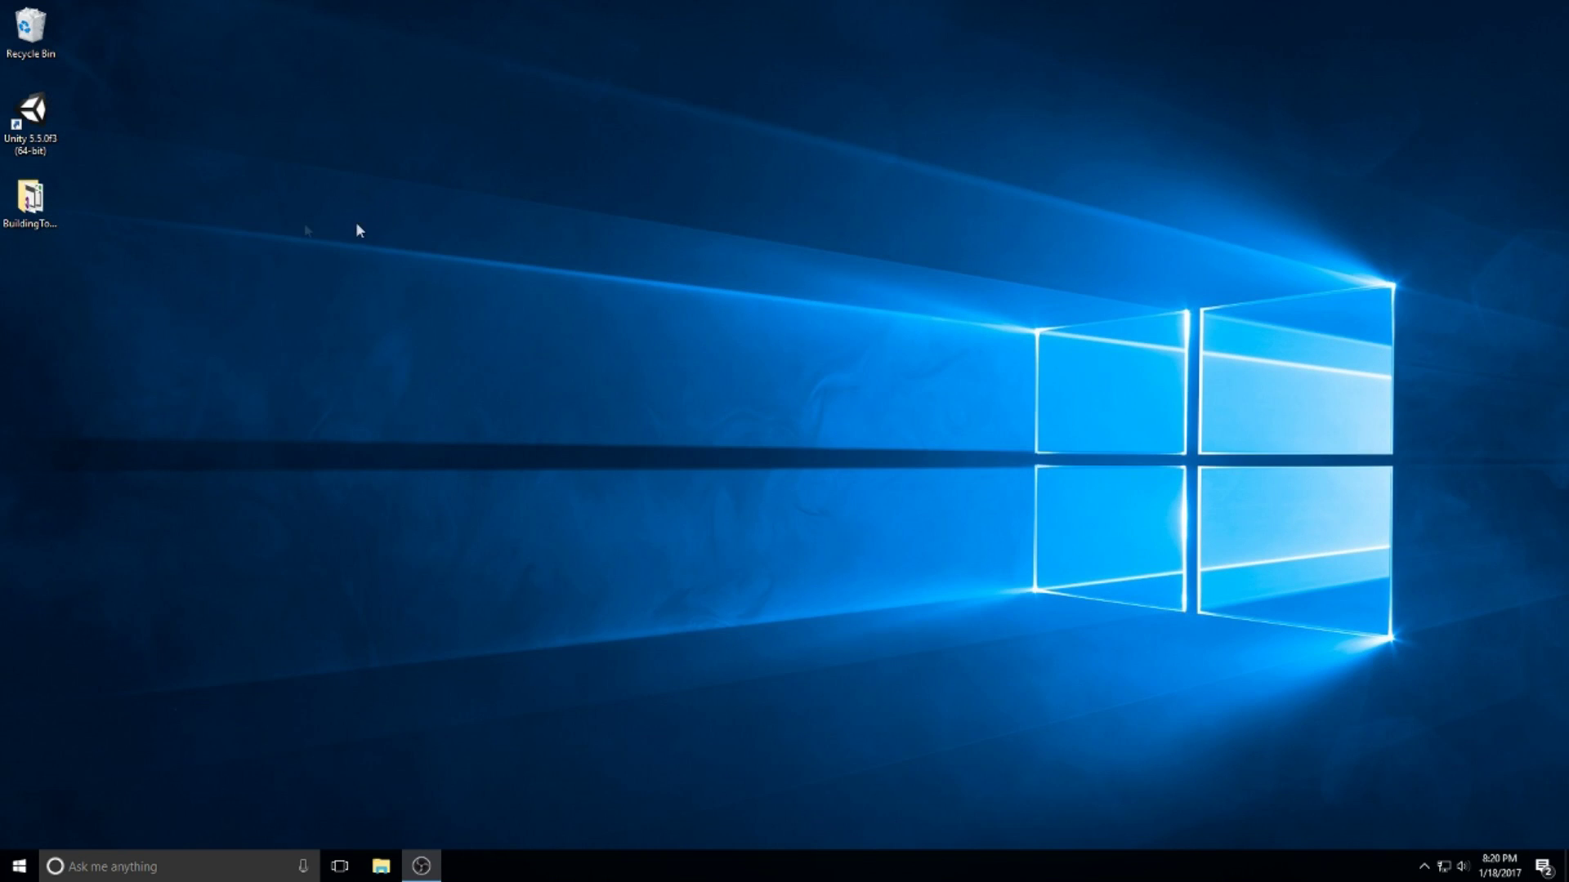
{"action": "double_click", "coordinate": [31, 118]}
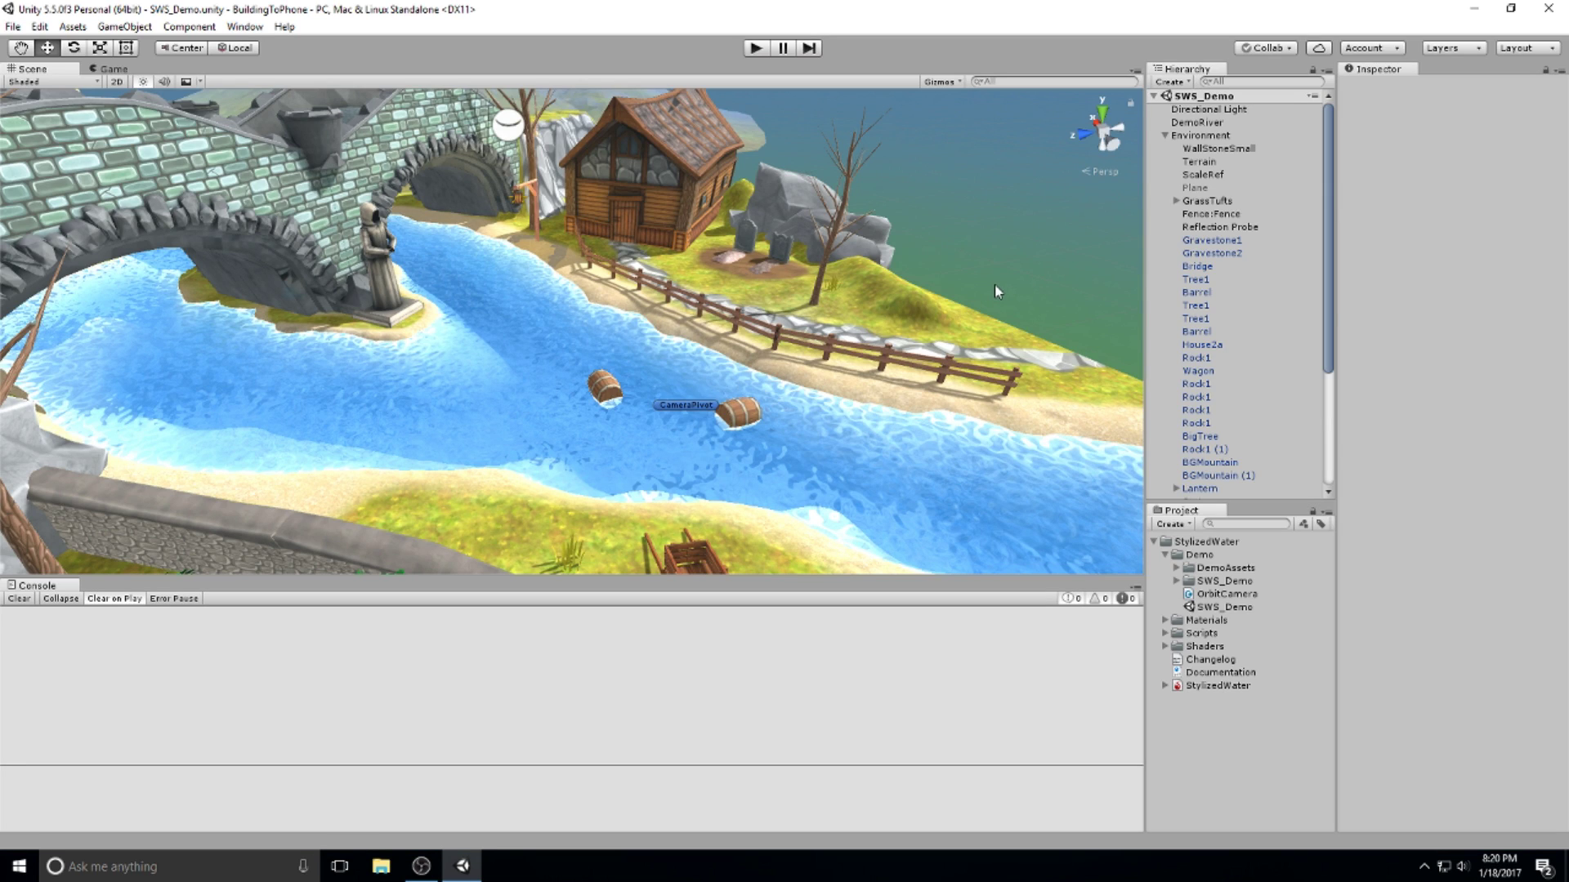
- Reopen the build settings, select the Android platform and move the window clear of the editor's corner
{"action": "left_click", "coordinate": [39, 26]}
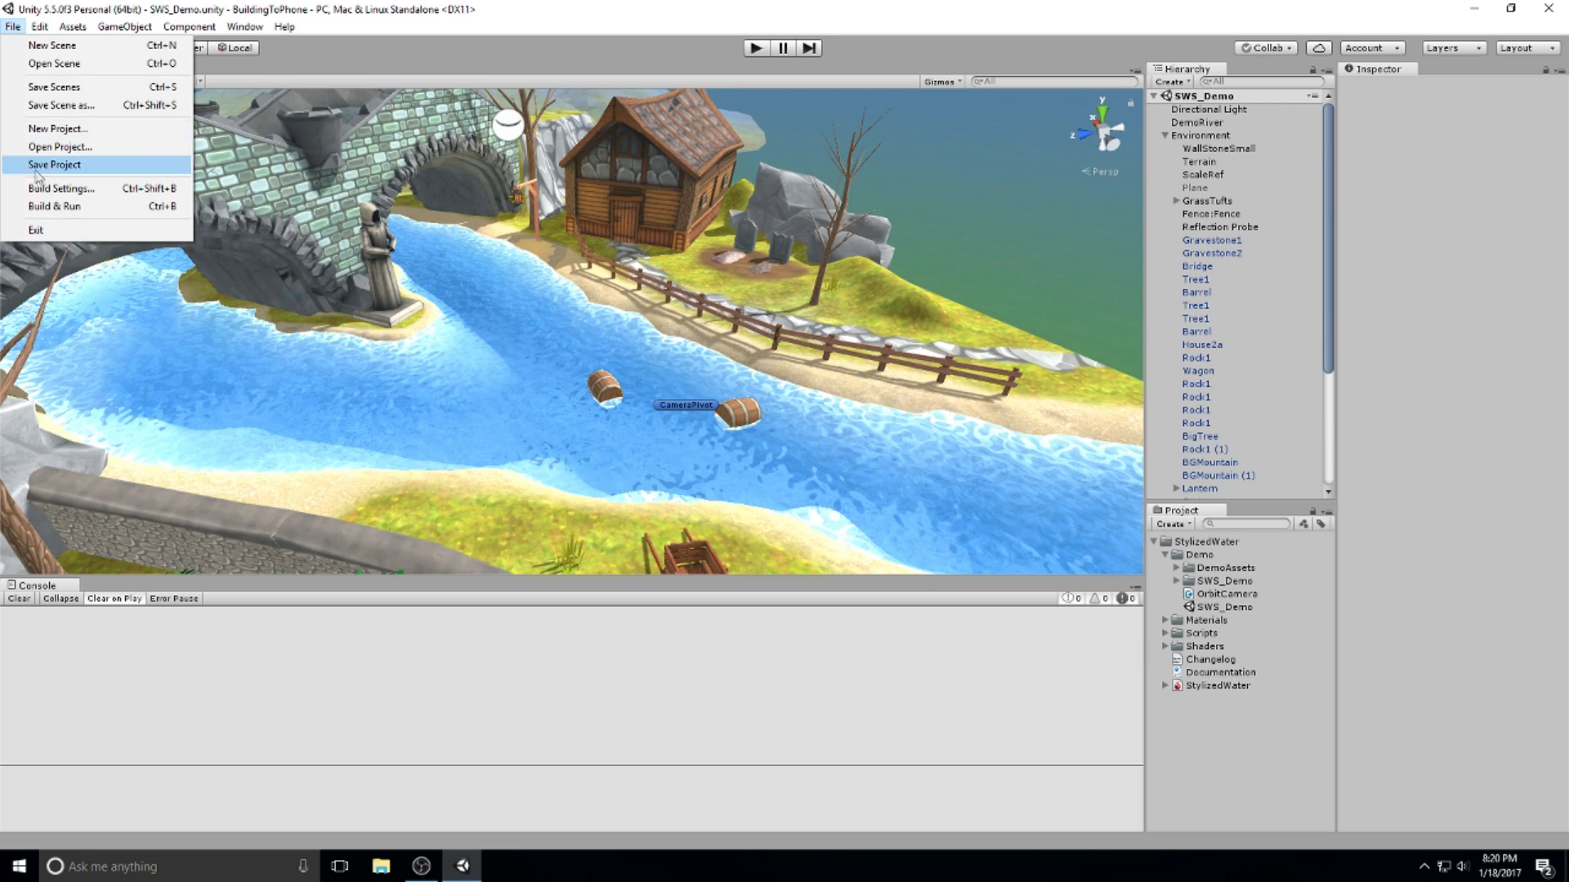
{"action": "left_click", "coordinate": [53, 188]}
{"action": "left_click", "coordinate": [196, 317]}
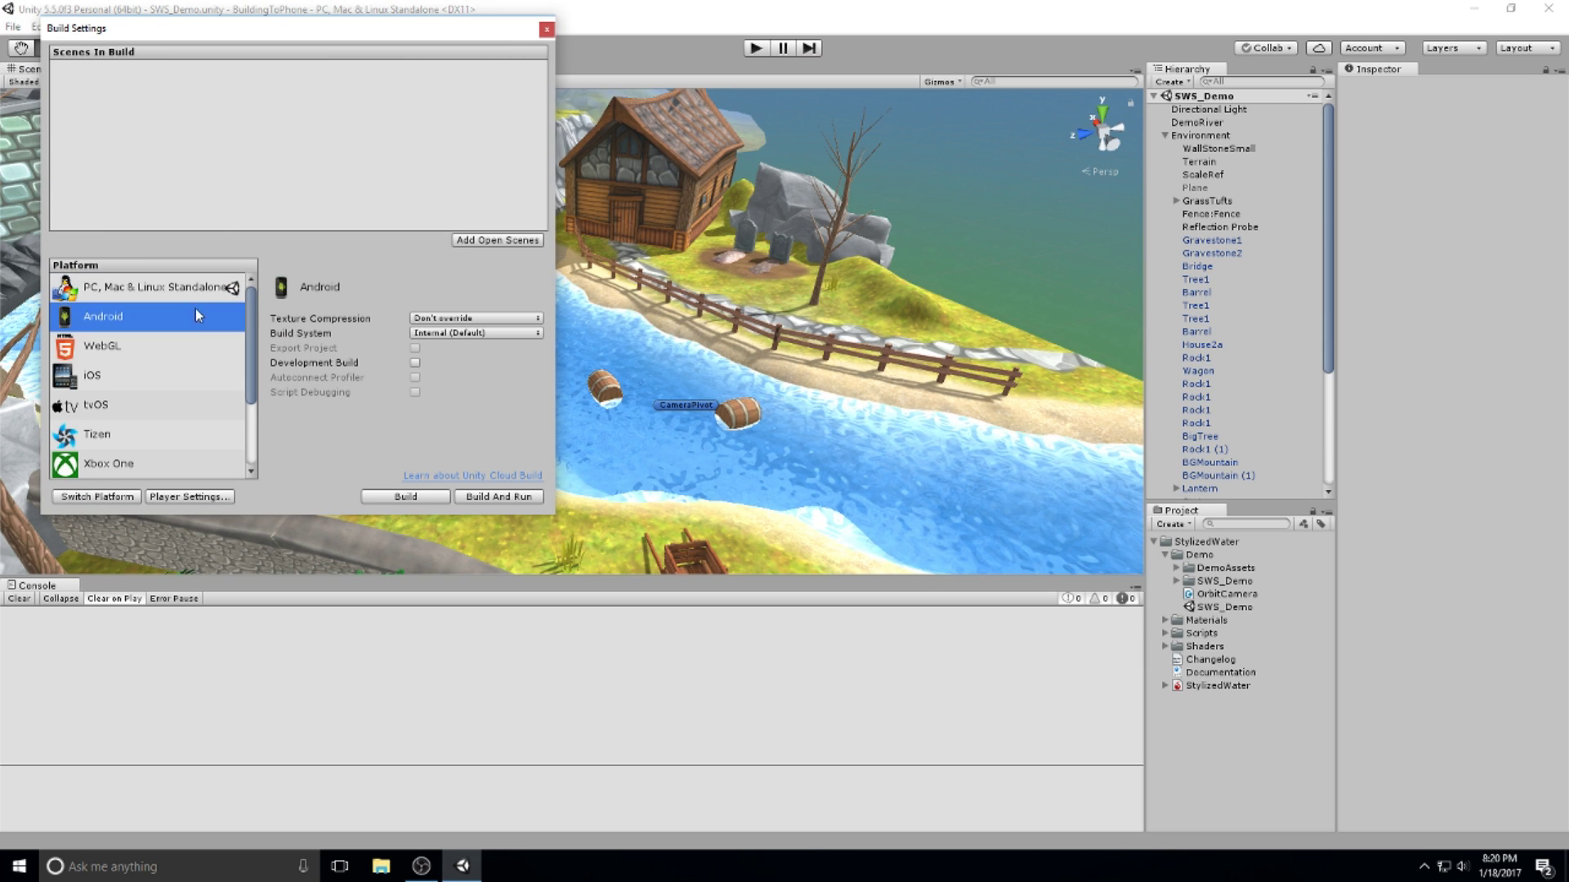
{"action": "left_click_drag", "start_coordinate": [256, 32], "coordinate": [577, 88]}
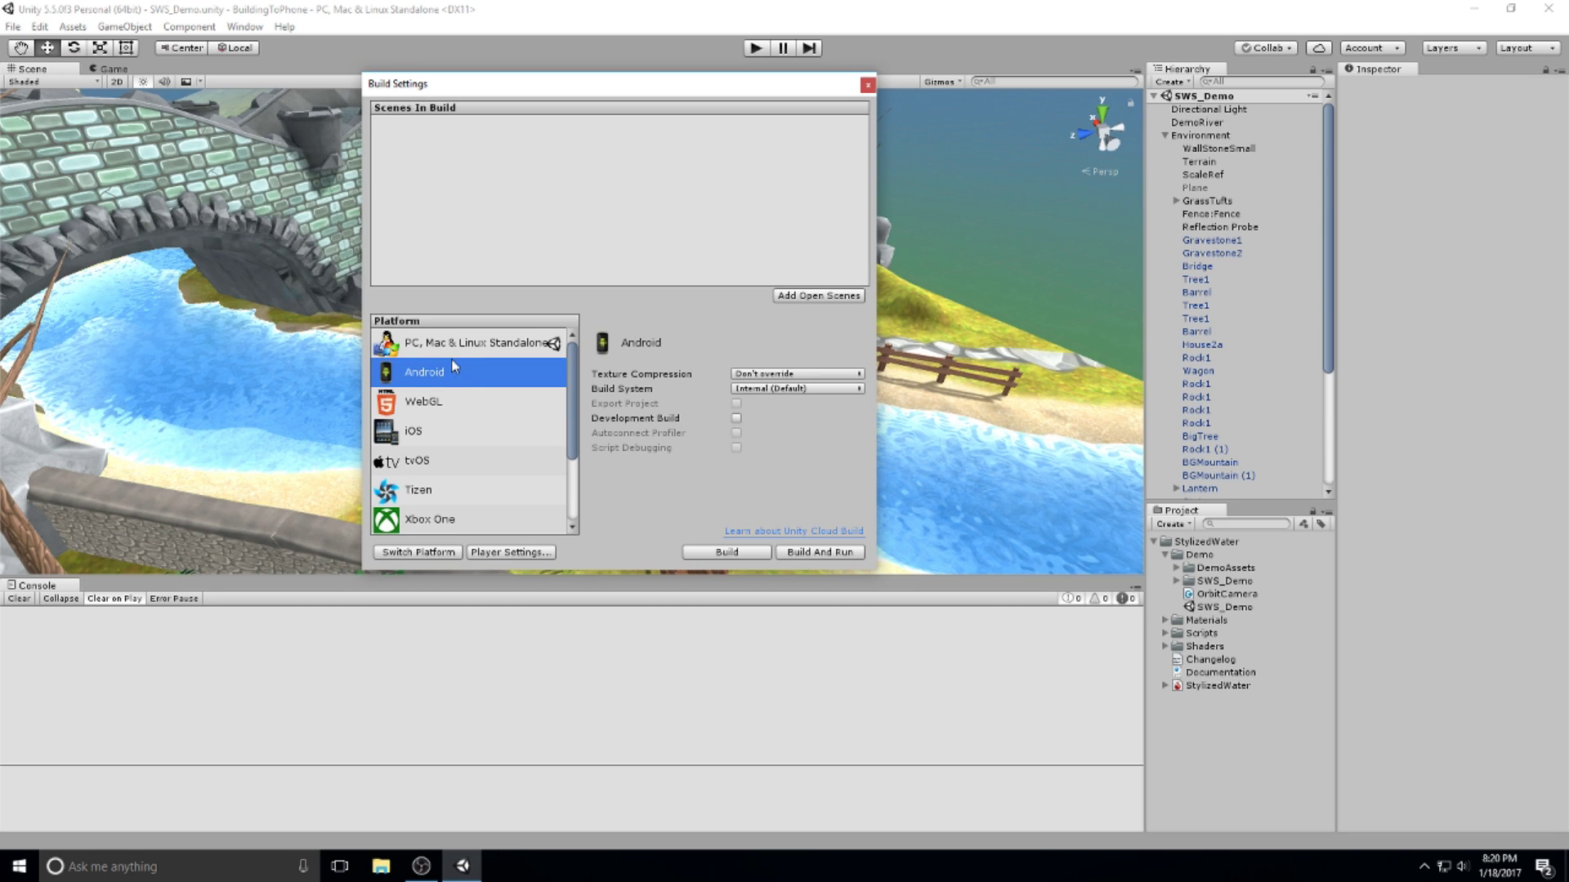
- Build and run the project for Android, saving the APK as build in the BuildingToPhone folder
{"action": "left_click", "coordinate": [827, 557]}
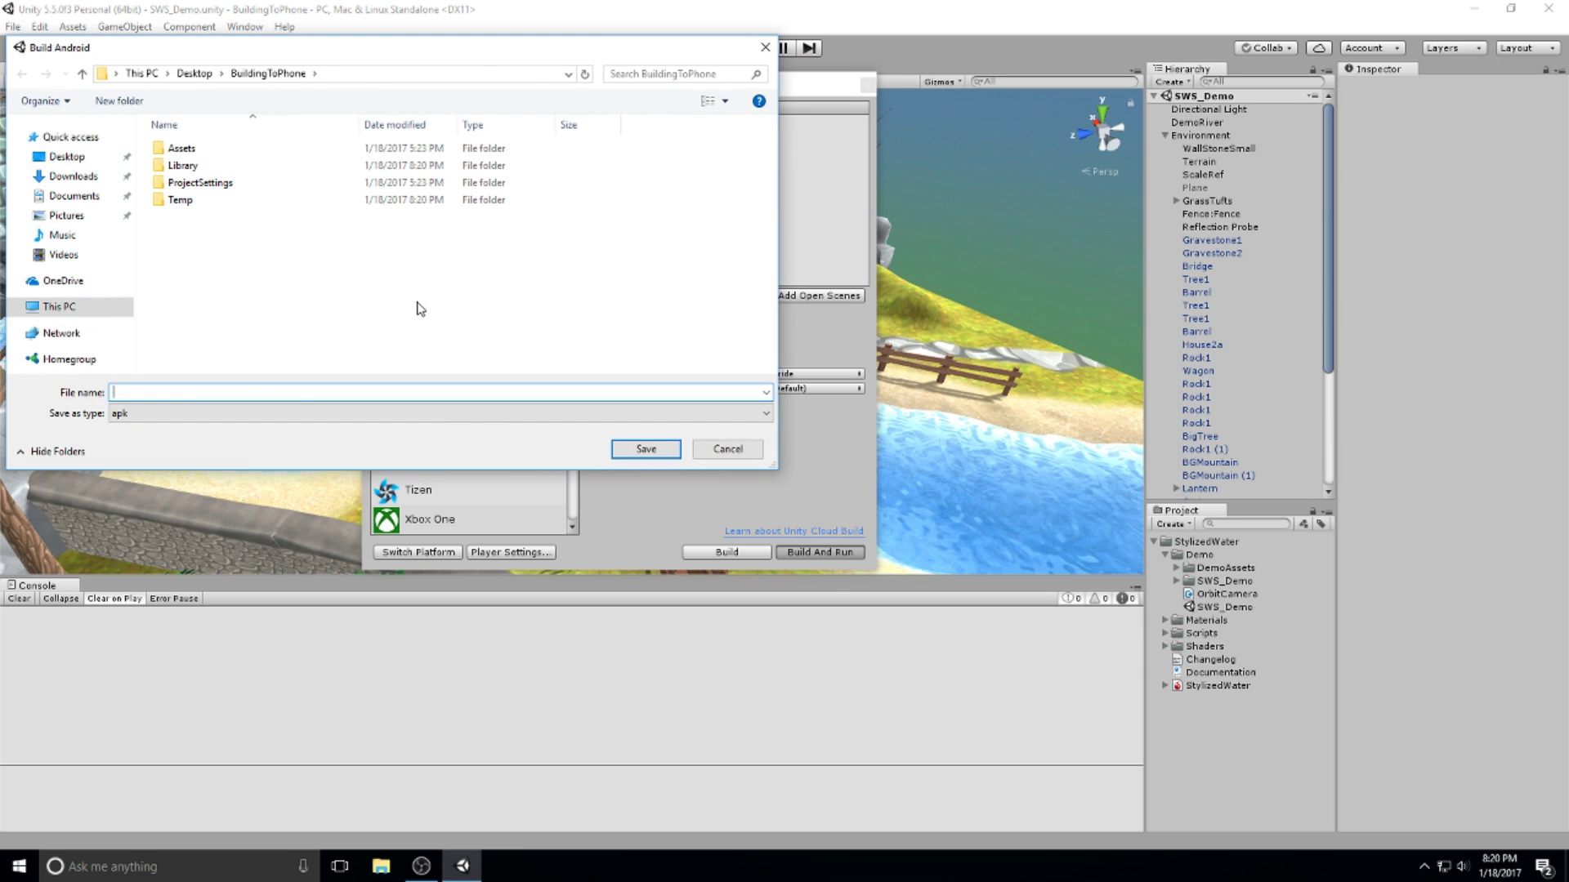
{"action": "type", "text": "BUILD"}
{"action": "key", "text": "BackSpace"}
{"action": "key", "text": "BackSpace"}
{"action": "key", "text": "BackSpace"}
{"action": "key", "text": "BackSpace"}
{"action": "type", "text": "biuild"}
{"action": "key", "text": "Return"}
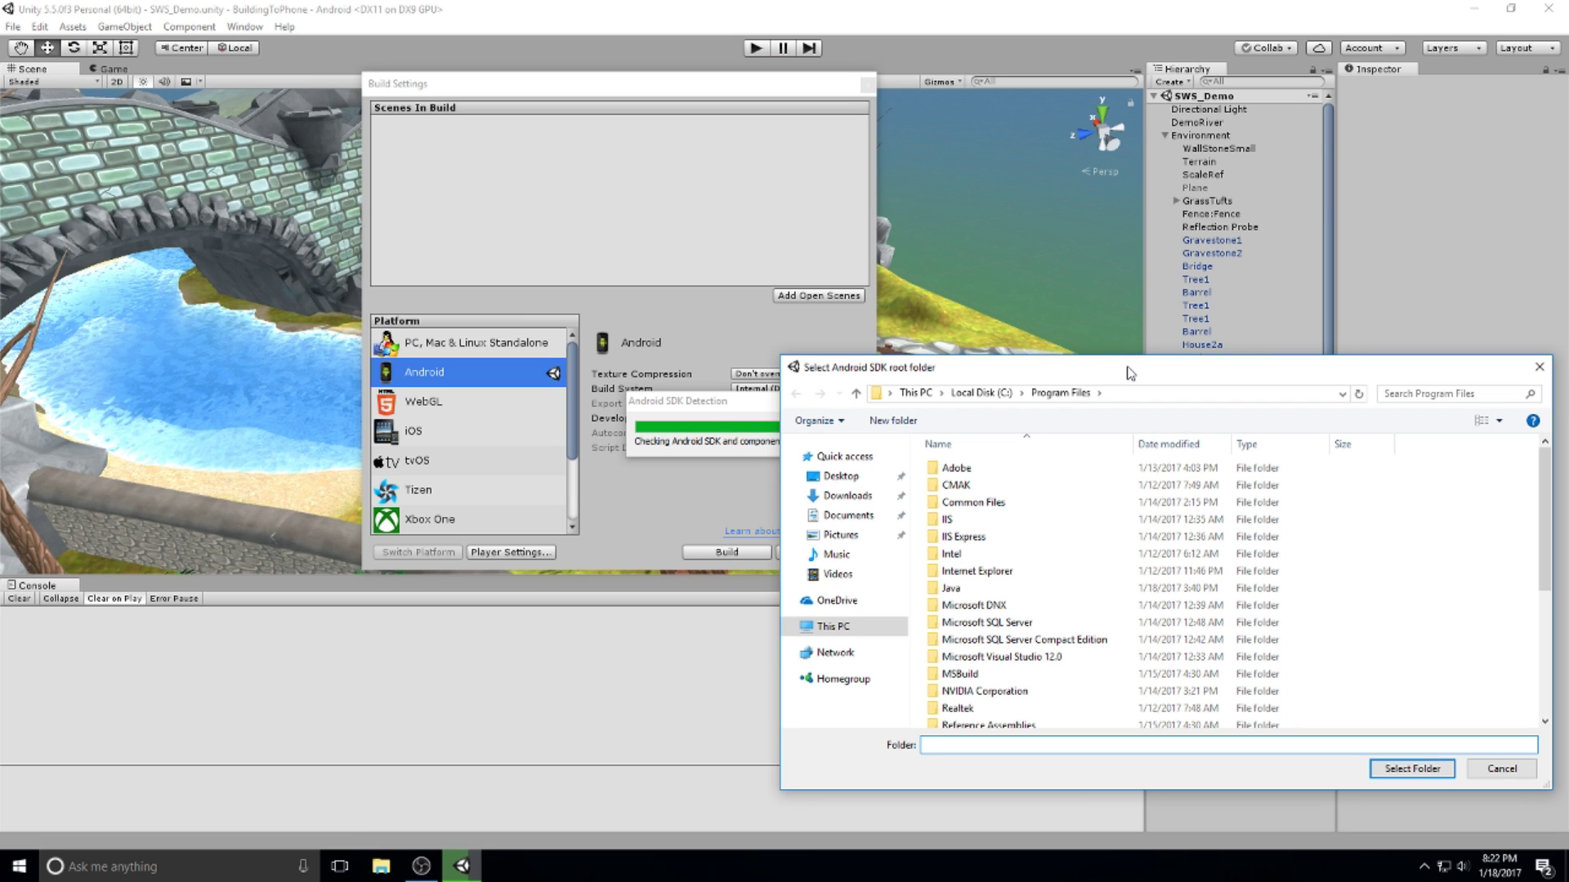
{"action": "left_click_drag", "start_coordinate": [1130, 373], "coordinate": [945, 208]}
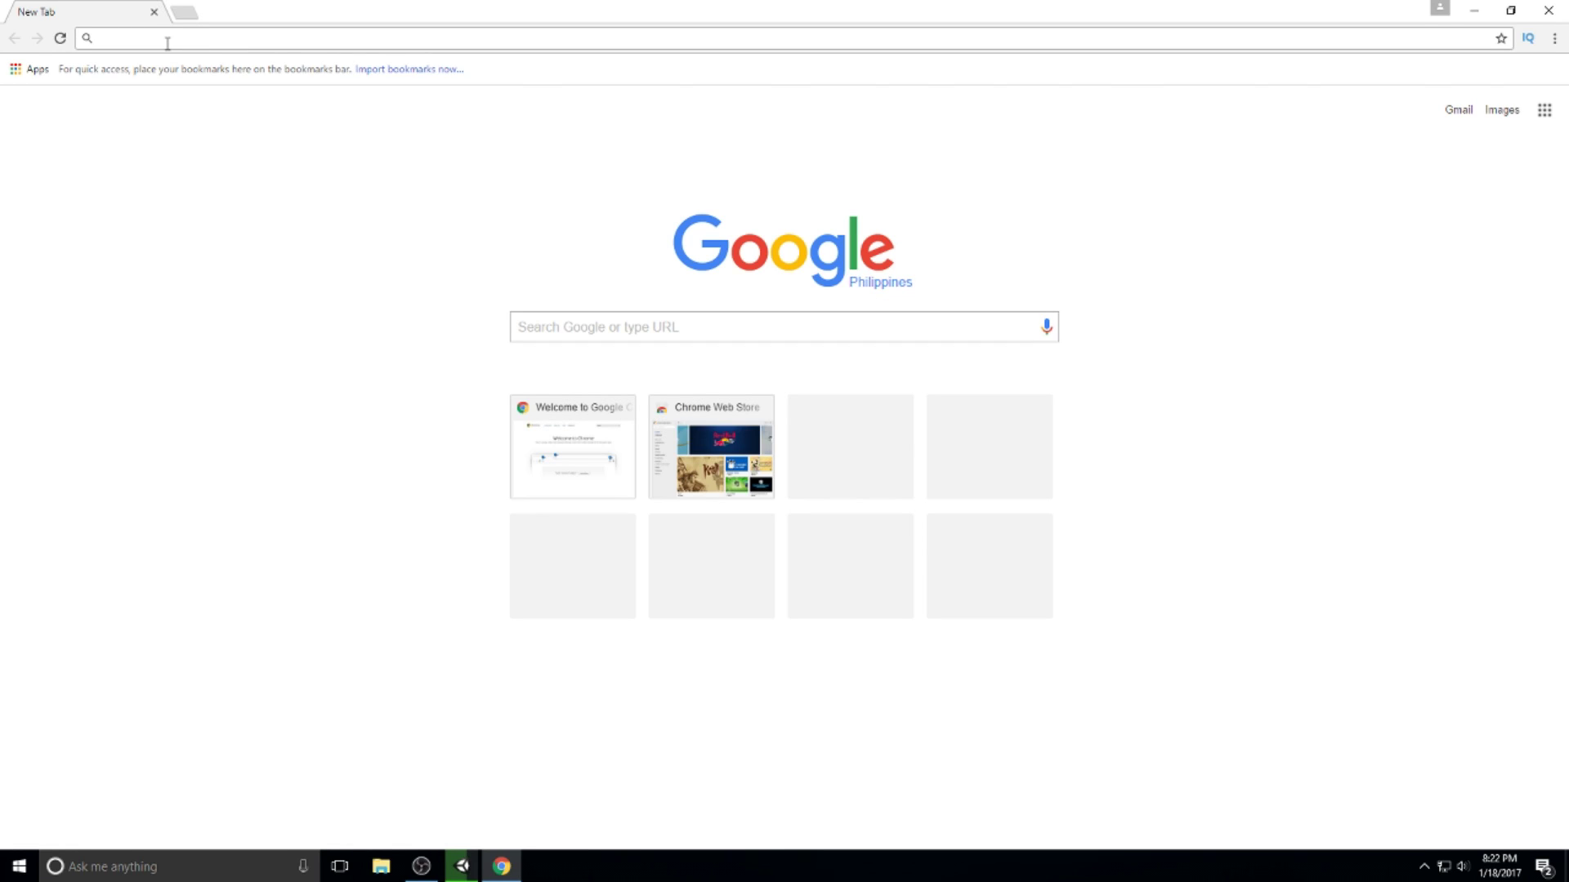
- In Chrome, search for "android sdk" and open the Download Android Studio and SDK Tools page
{"action": "type", "text": "android sdk"}
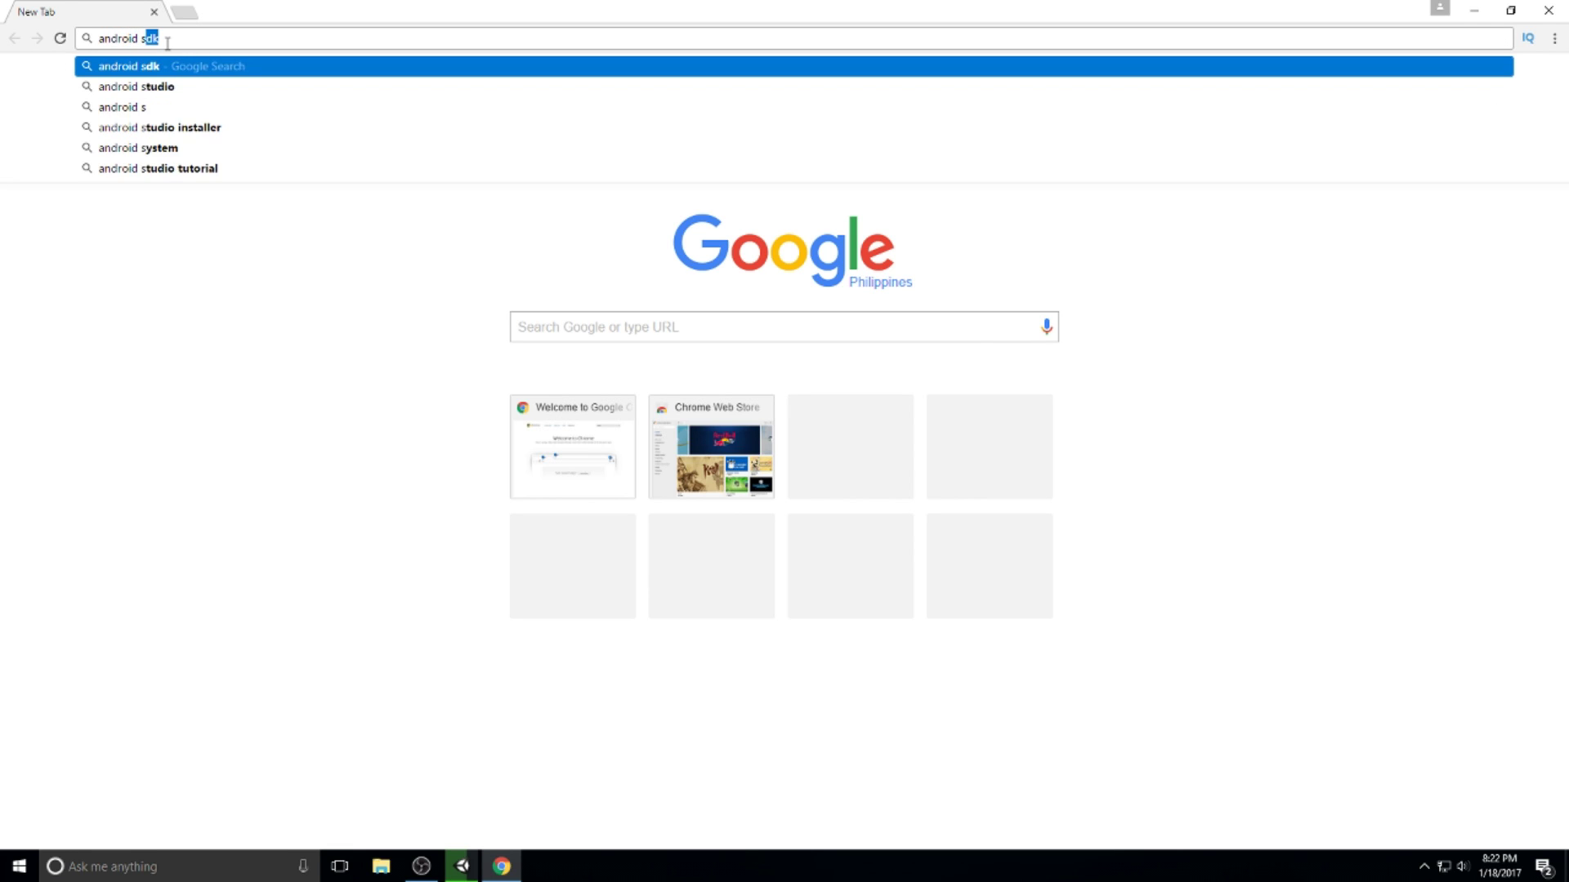
{"action": "key", "text": "Return"}
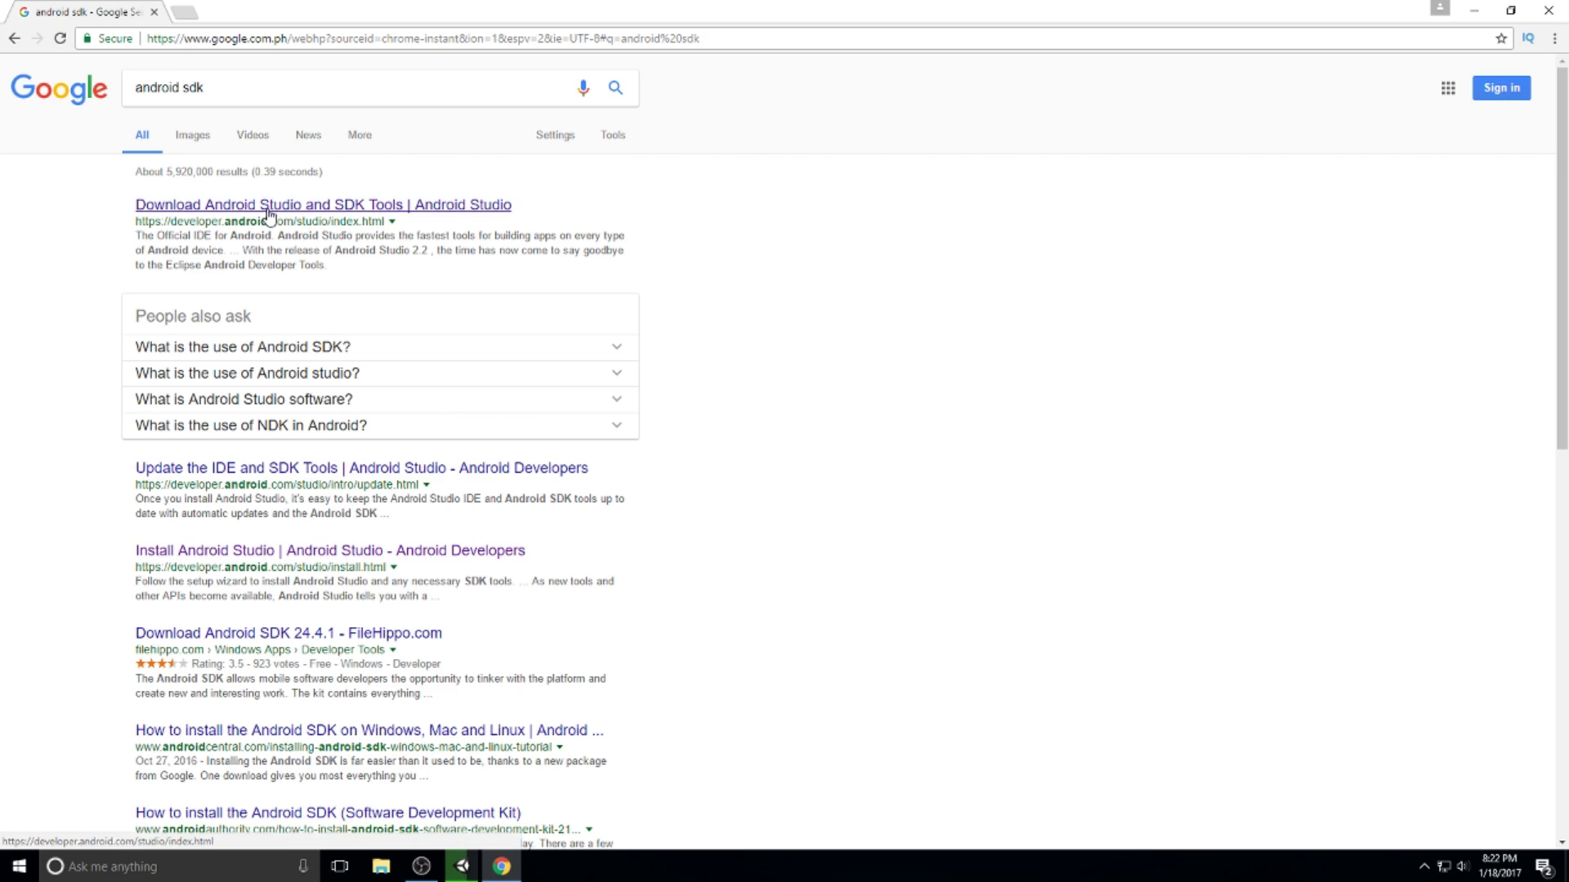
{"action": "left_click", "coordinate": [270, 211]}
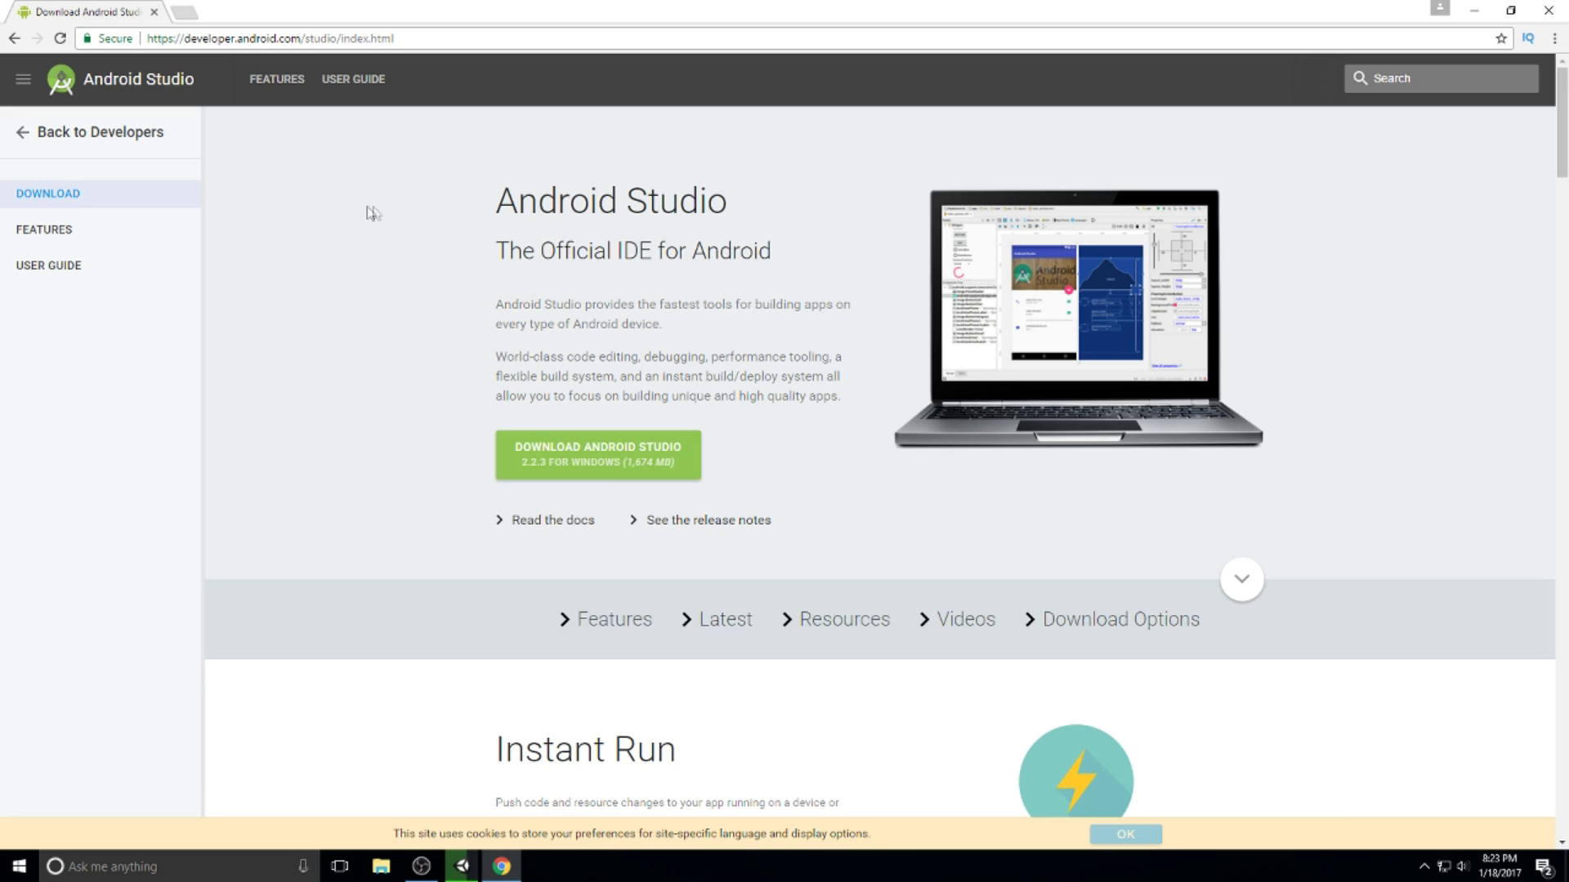
- Download tools_r25.2.3-windows.zip from the command line tools section, agreeing to the terms and conditions
{"action": "scroll", "coordinate": [408, 278], "scroll_direction": "down", "scroll_amount": 10}
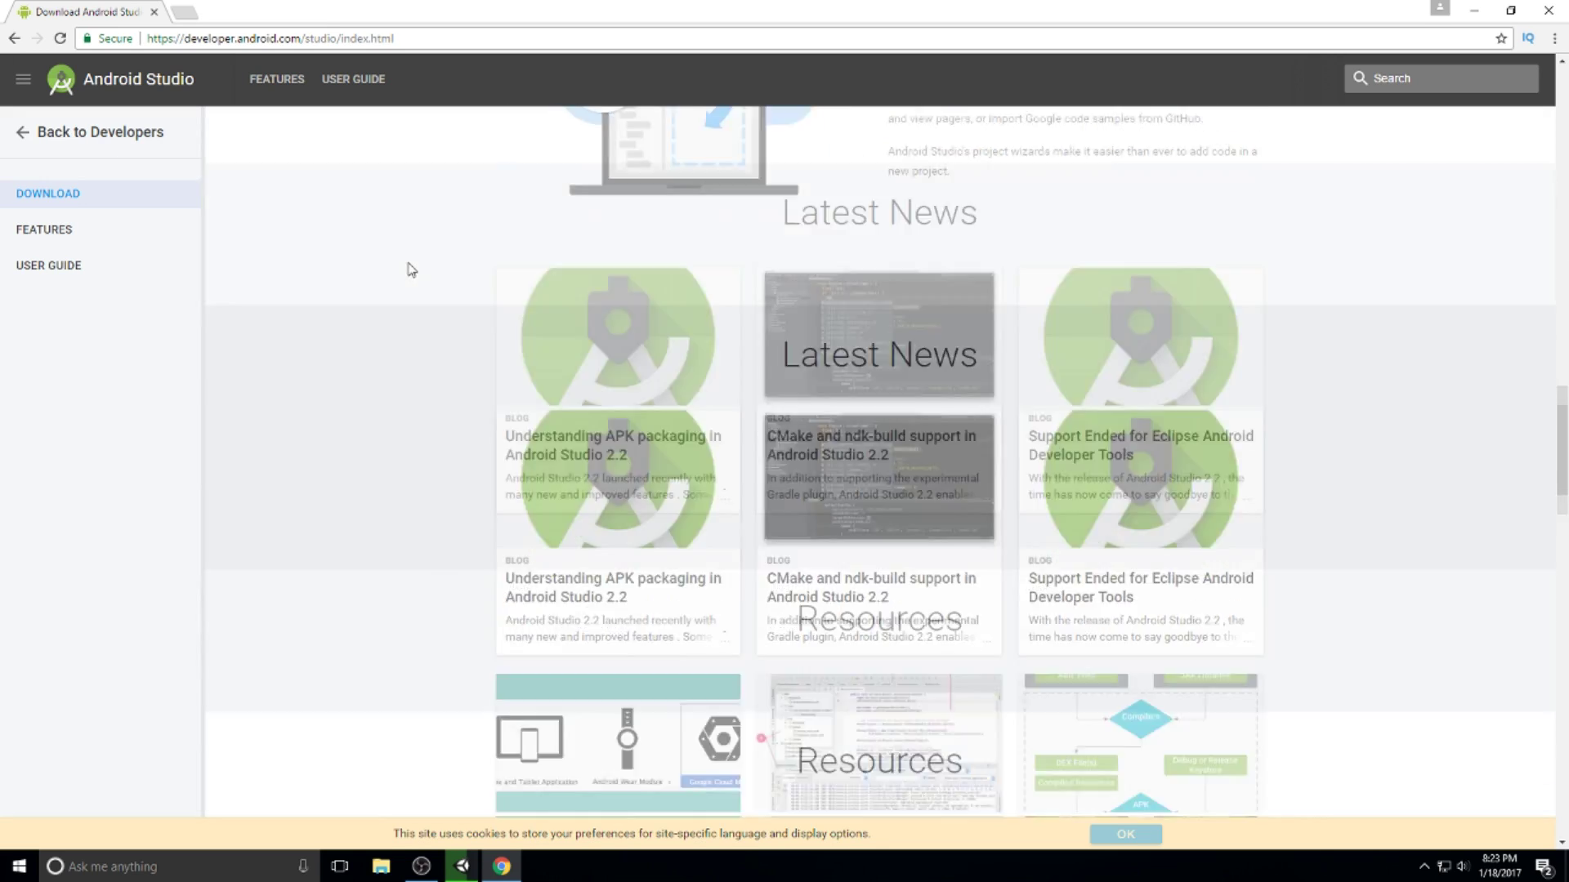
{"action": "scroll", "coordinate": [411, 269], "scroll_direction": "down", "scroll_amount": 15}
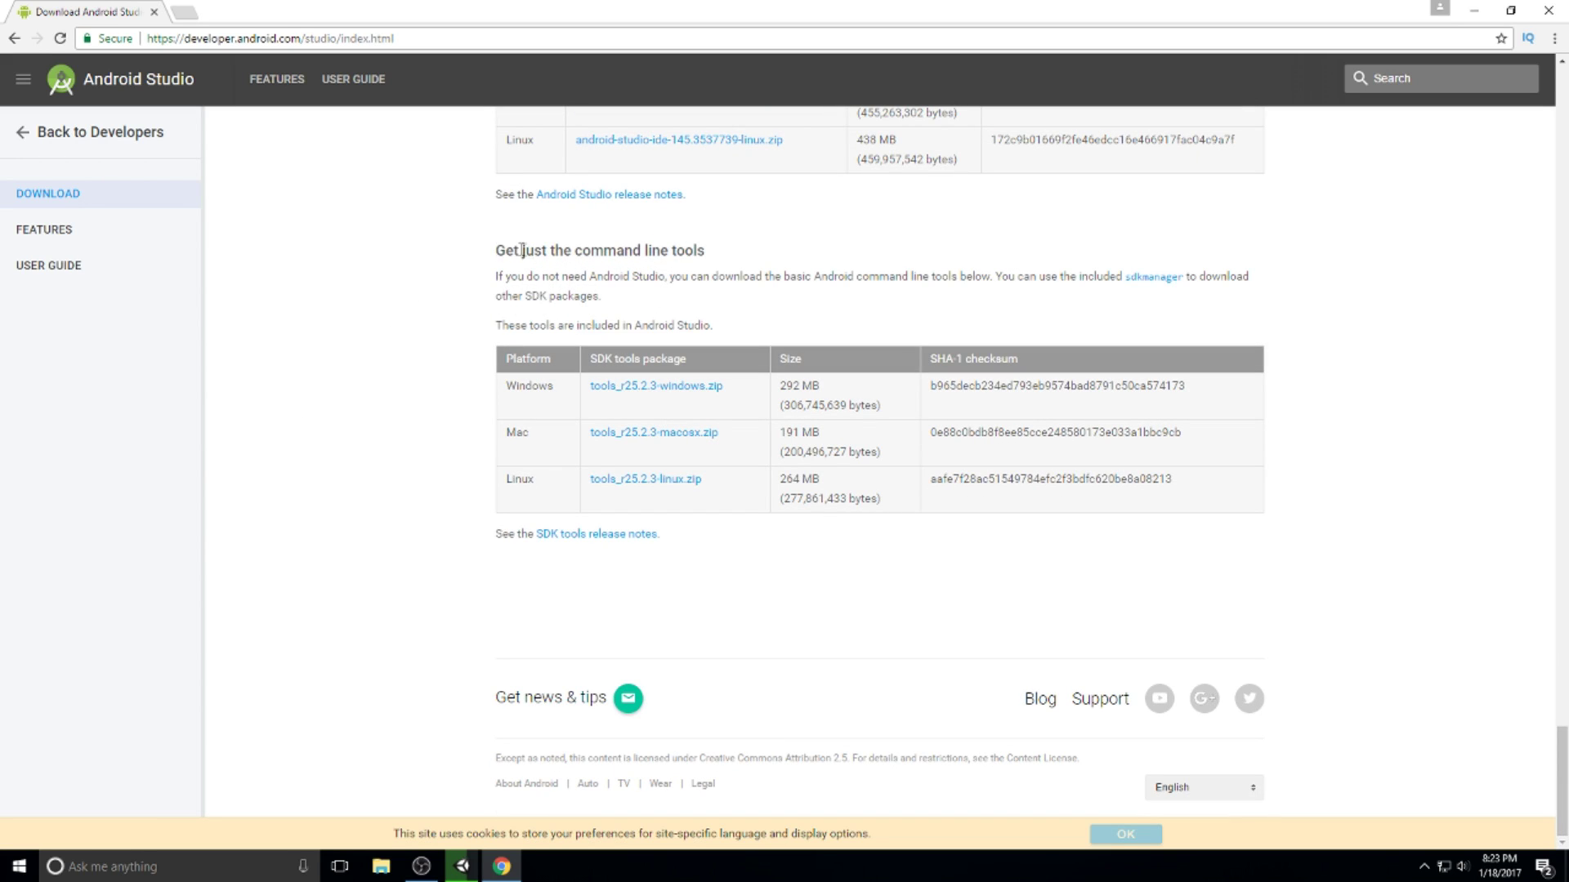
{"action": "left_click_drag", "start_coordinate": [495, 250], "coordinate": [718, 262]}
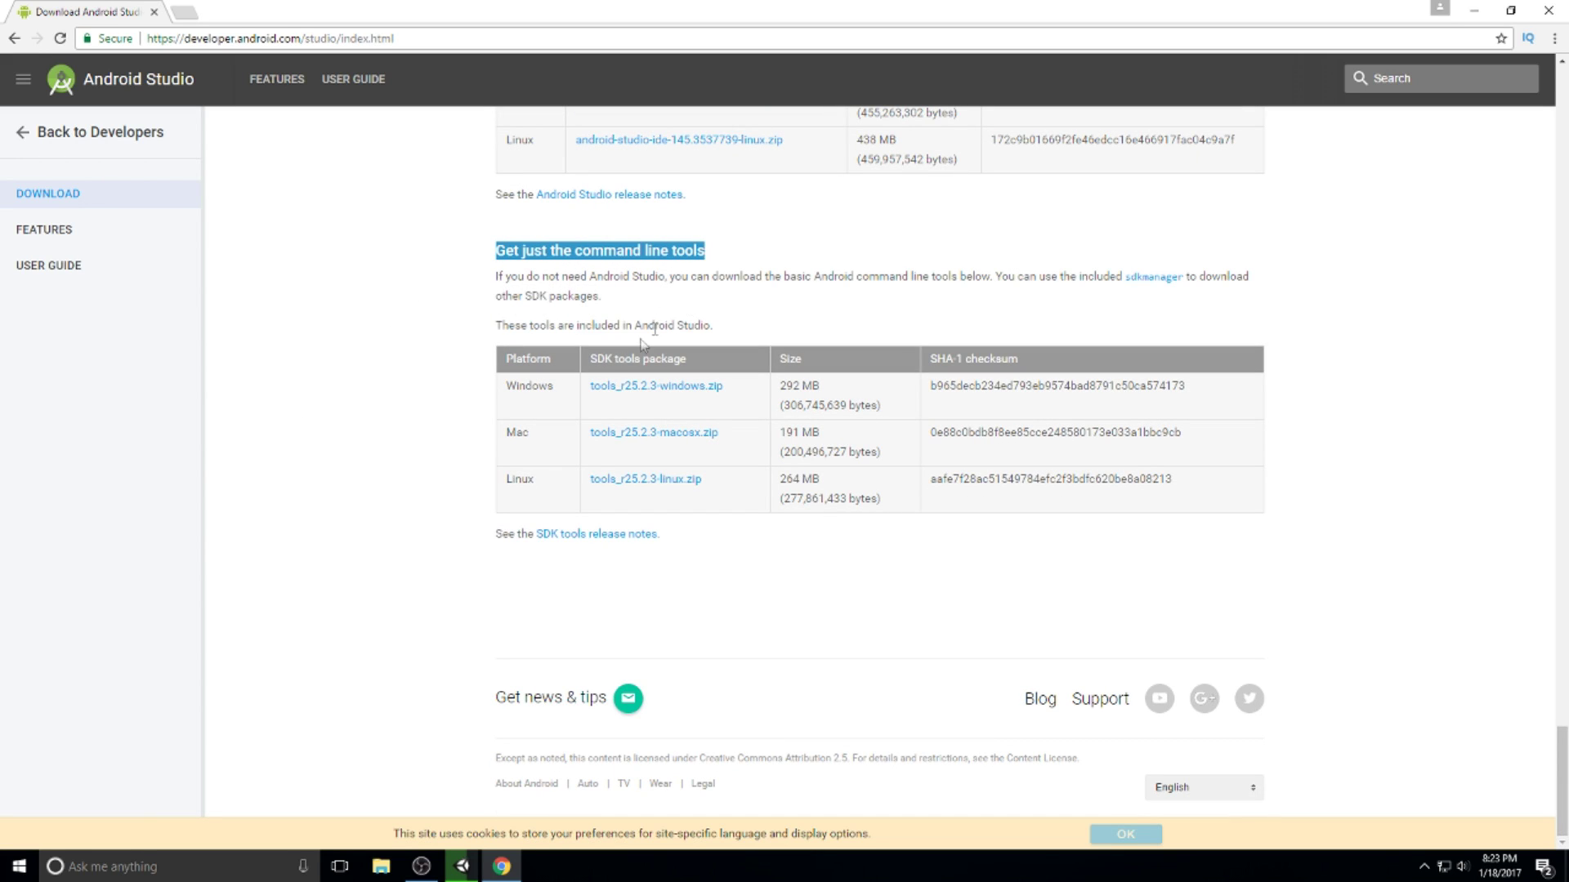
{"action": "left_click", "coordinate": [680, 386]}
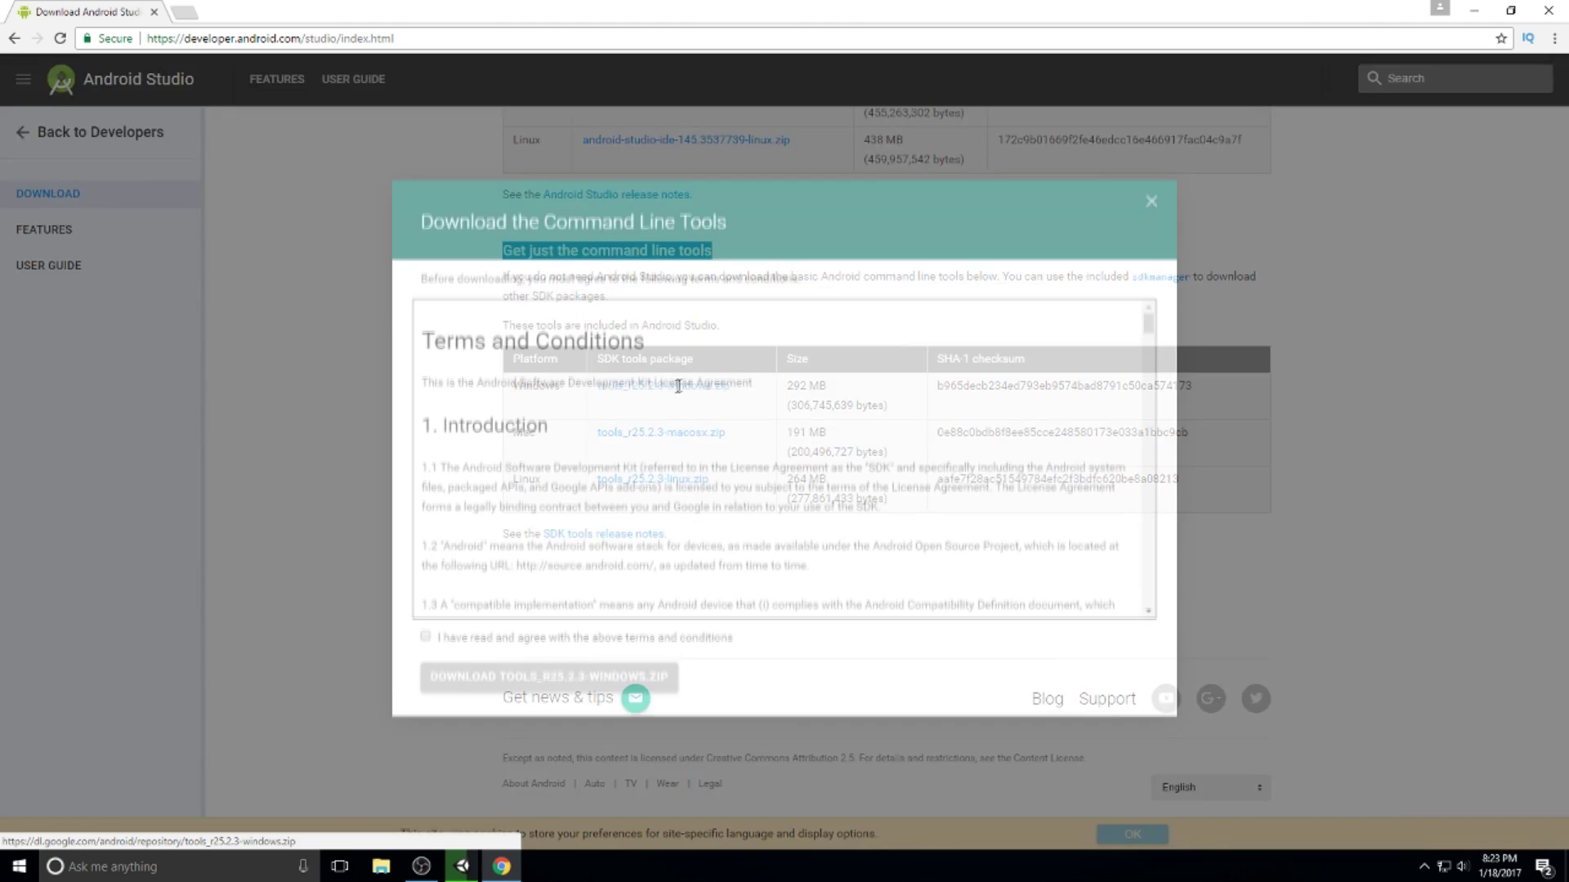
{"action": "left_click", "coordinate": [426, 641]}
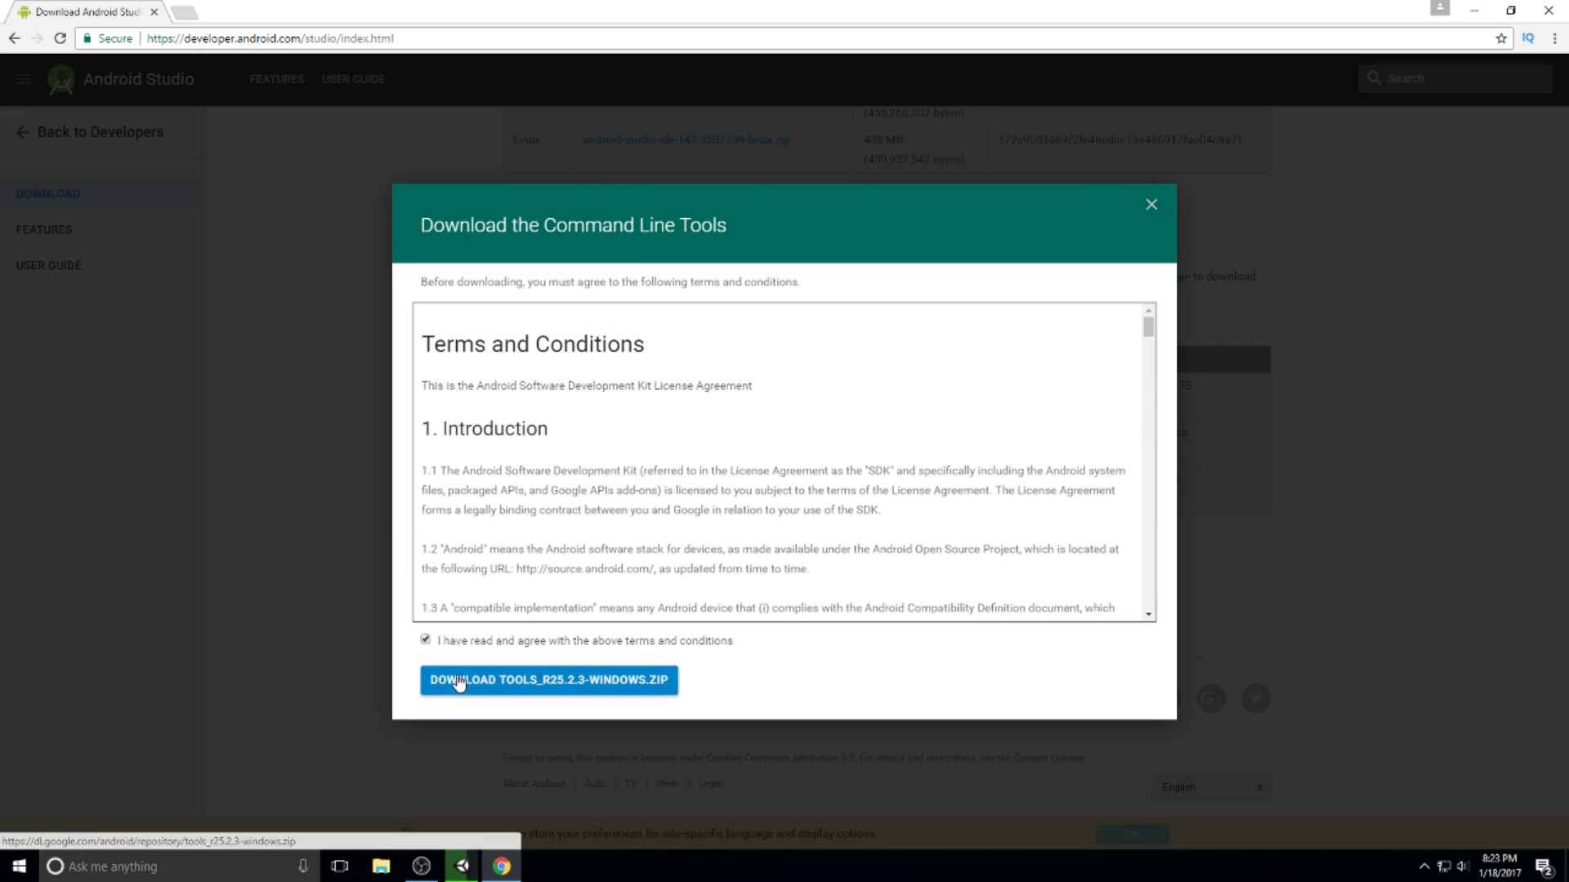
{"action": "left_click", "coordinate": [428, 673]}
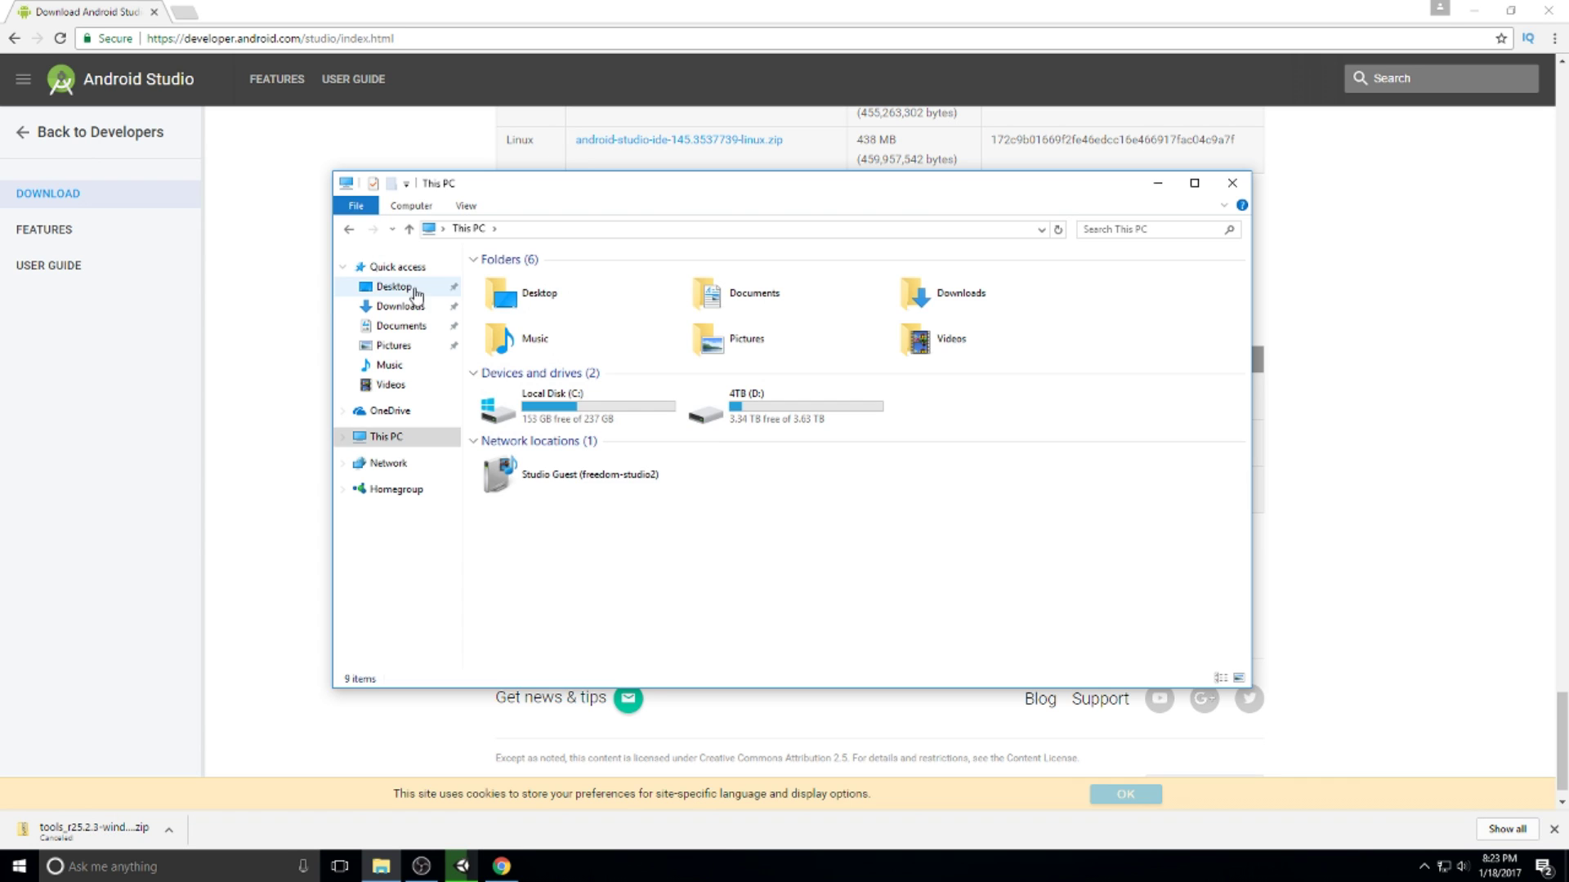
- Extract the tools_r25.2.3-windows zip archive in the Downloads folder to its default destination
{"action": "left_click", "coordinate": [400, 306]}
{"action": "left_click_drag", "start_coordinate": [716, 200], "coordinate": [839, 202]}
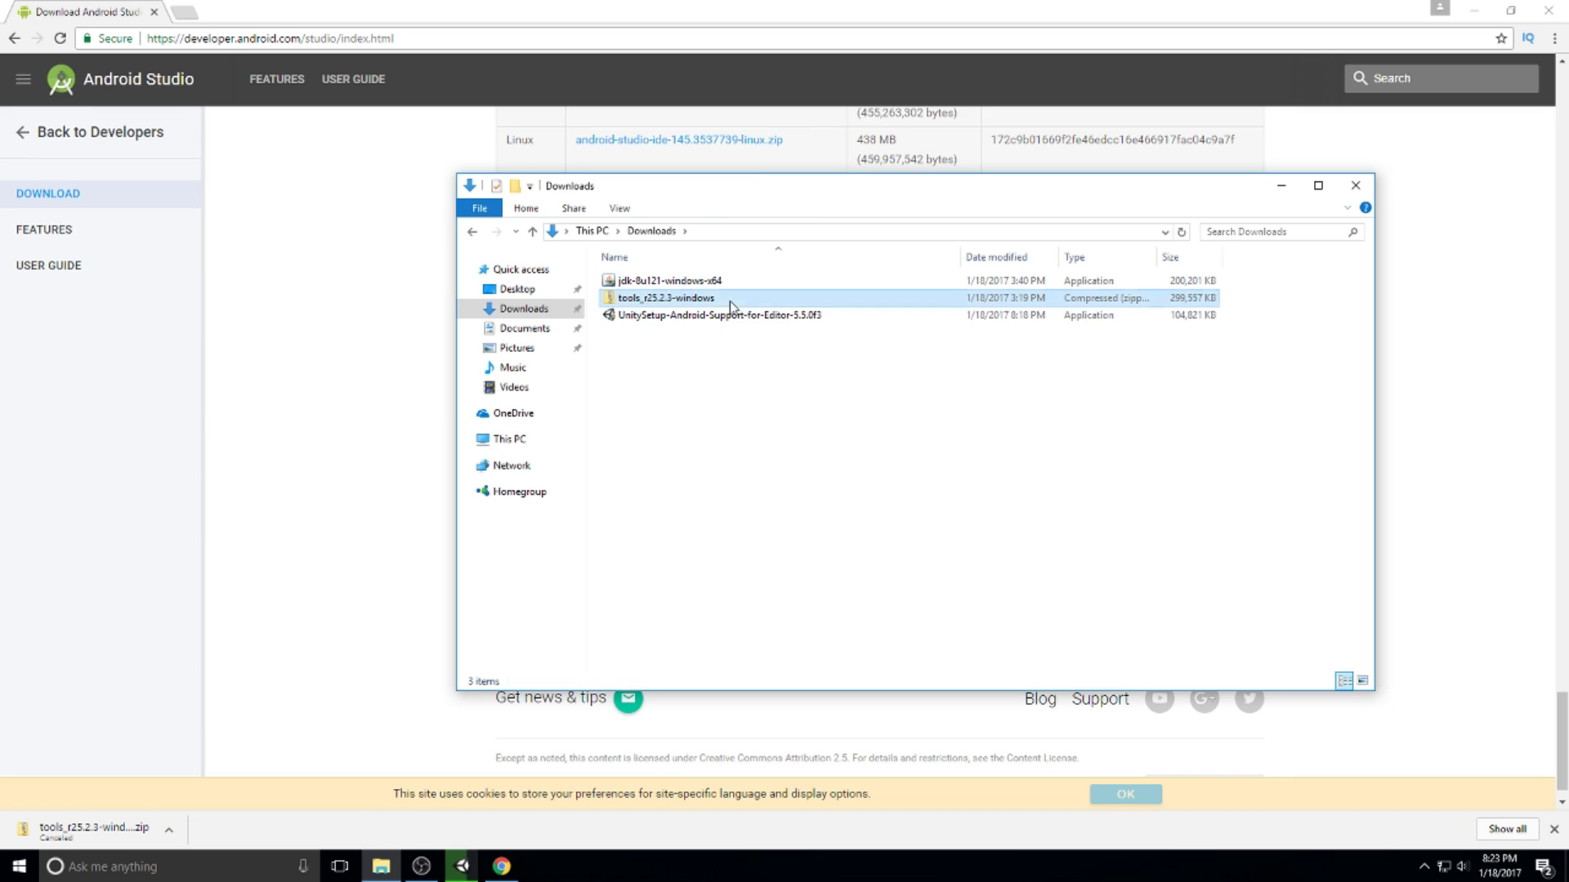
{"action": "left_click", "coordinate": [727, 301]}
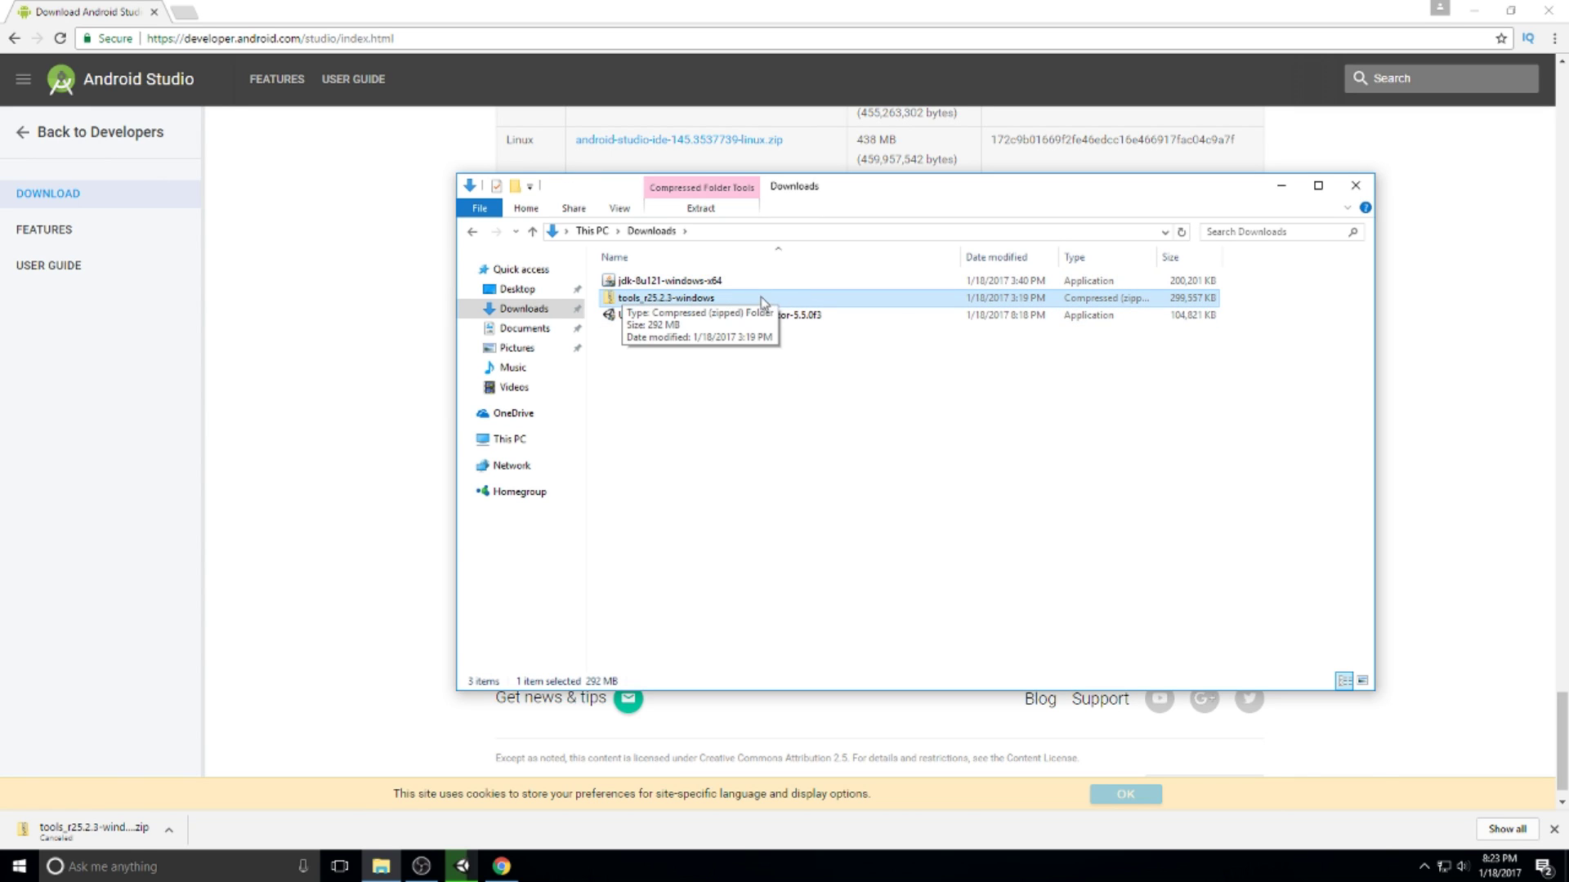
{"action": "right_click", "coordinate": [724, 301]}
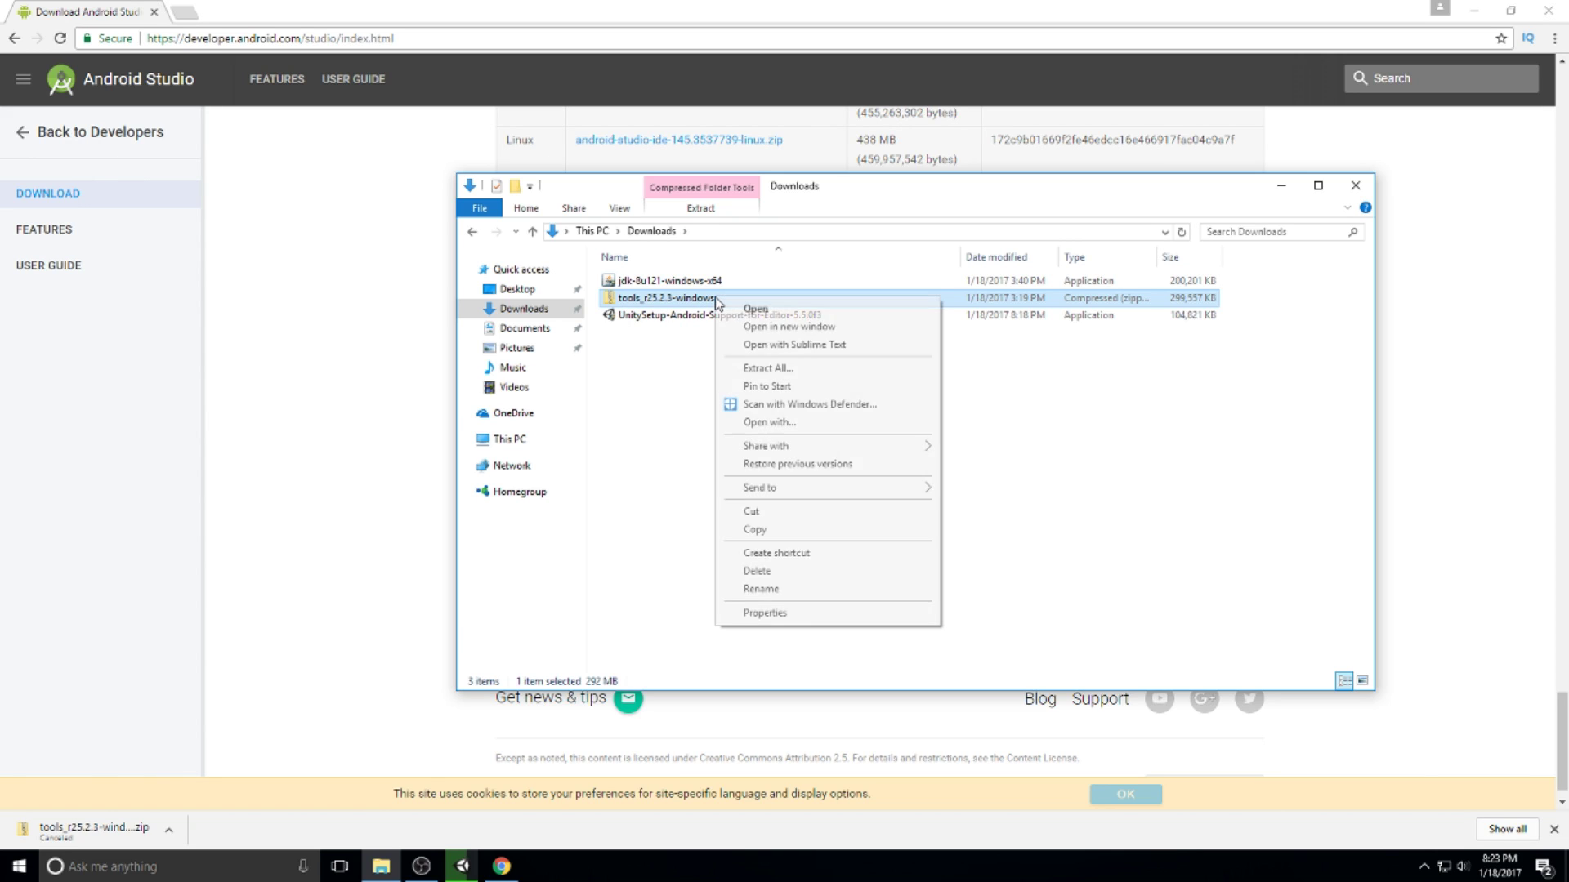
{"action": "left_click", "coordinate": [768, 368]}
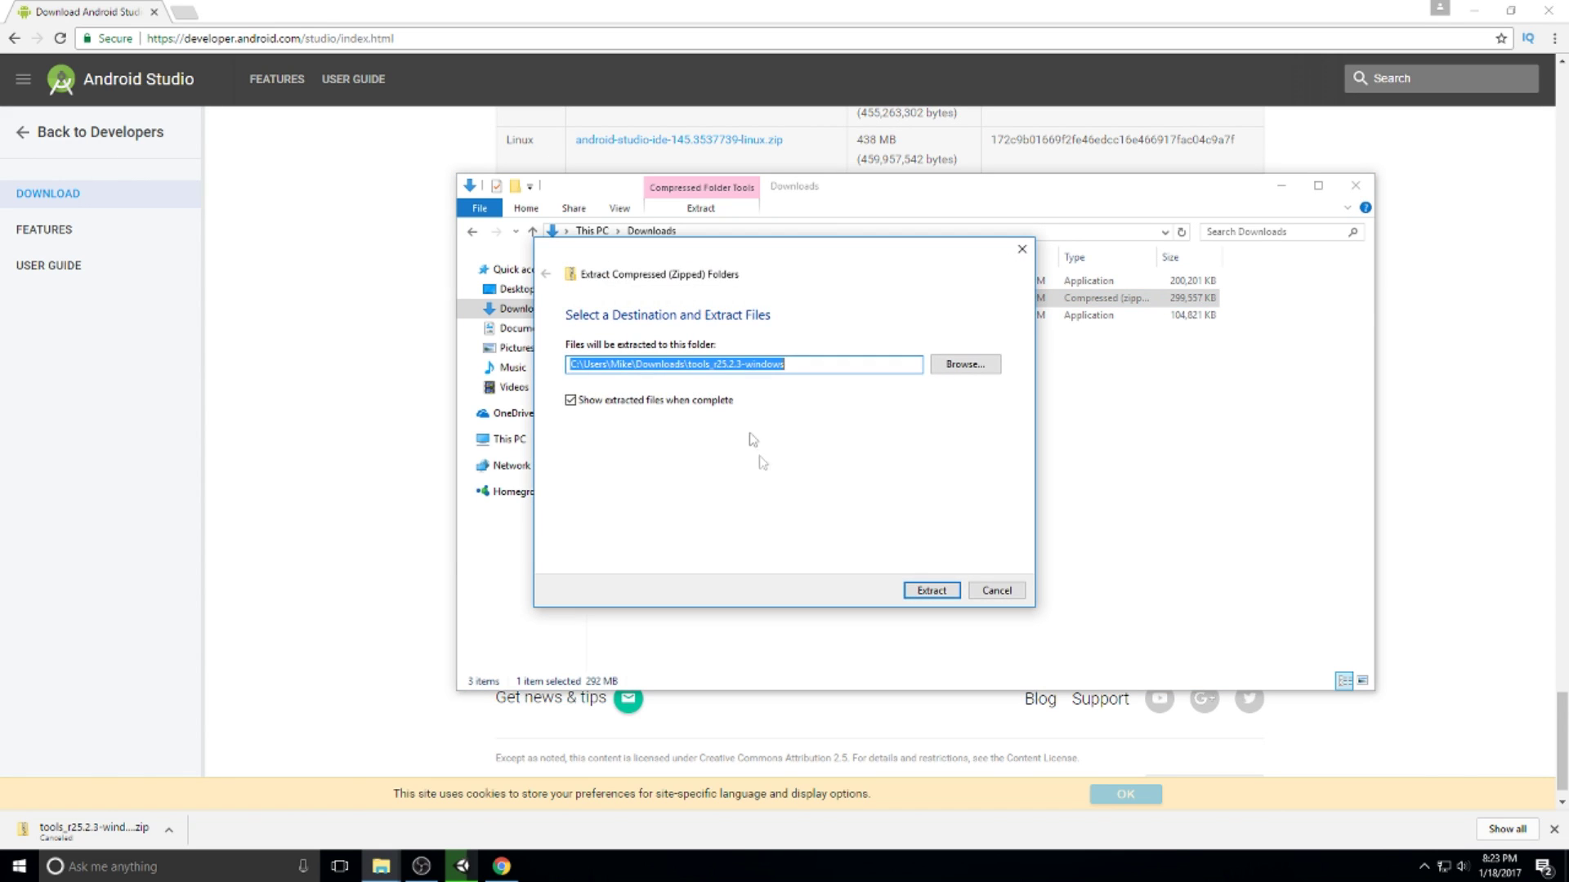
{"action": "left_click", "coordinate": [931, 591]}
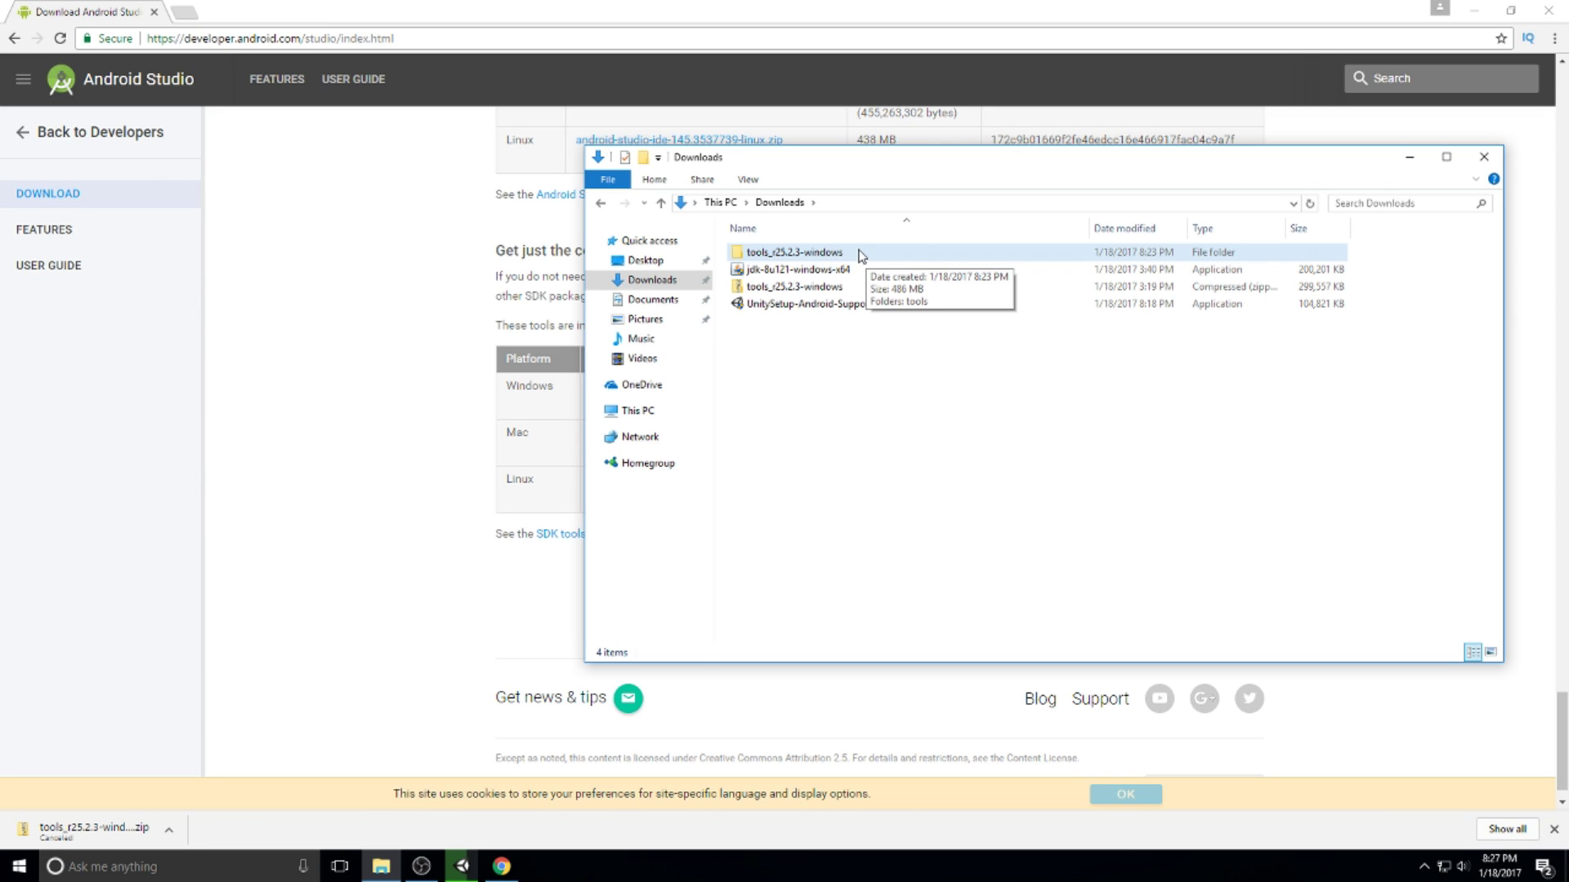
- Rename the extracted tools_r25.2.3-windows folder as Android
{"action": "left_click", "coordinate": [858, 255]}
{"action": "key", "text": "F2"}
{"action": "type", "text": "Android"}
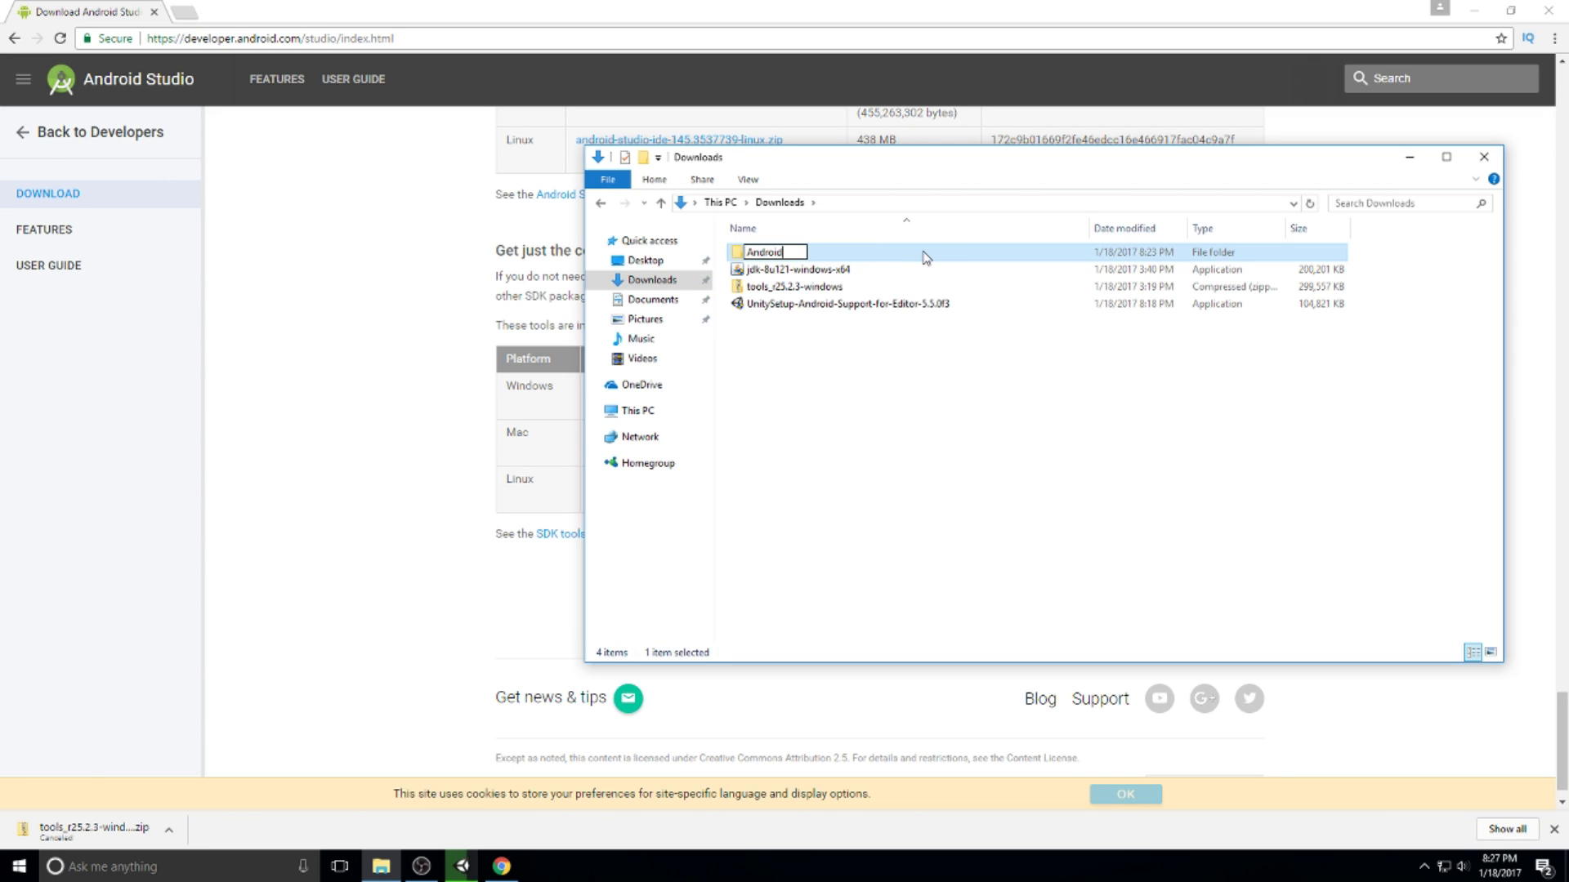
{"action": "key", "text": "Return"}
- Place the Android folder in C:\Program Files and look inside it to check for the tools folder
{"action": "left_click", "coordinate": [637, 410]}
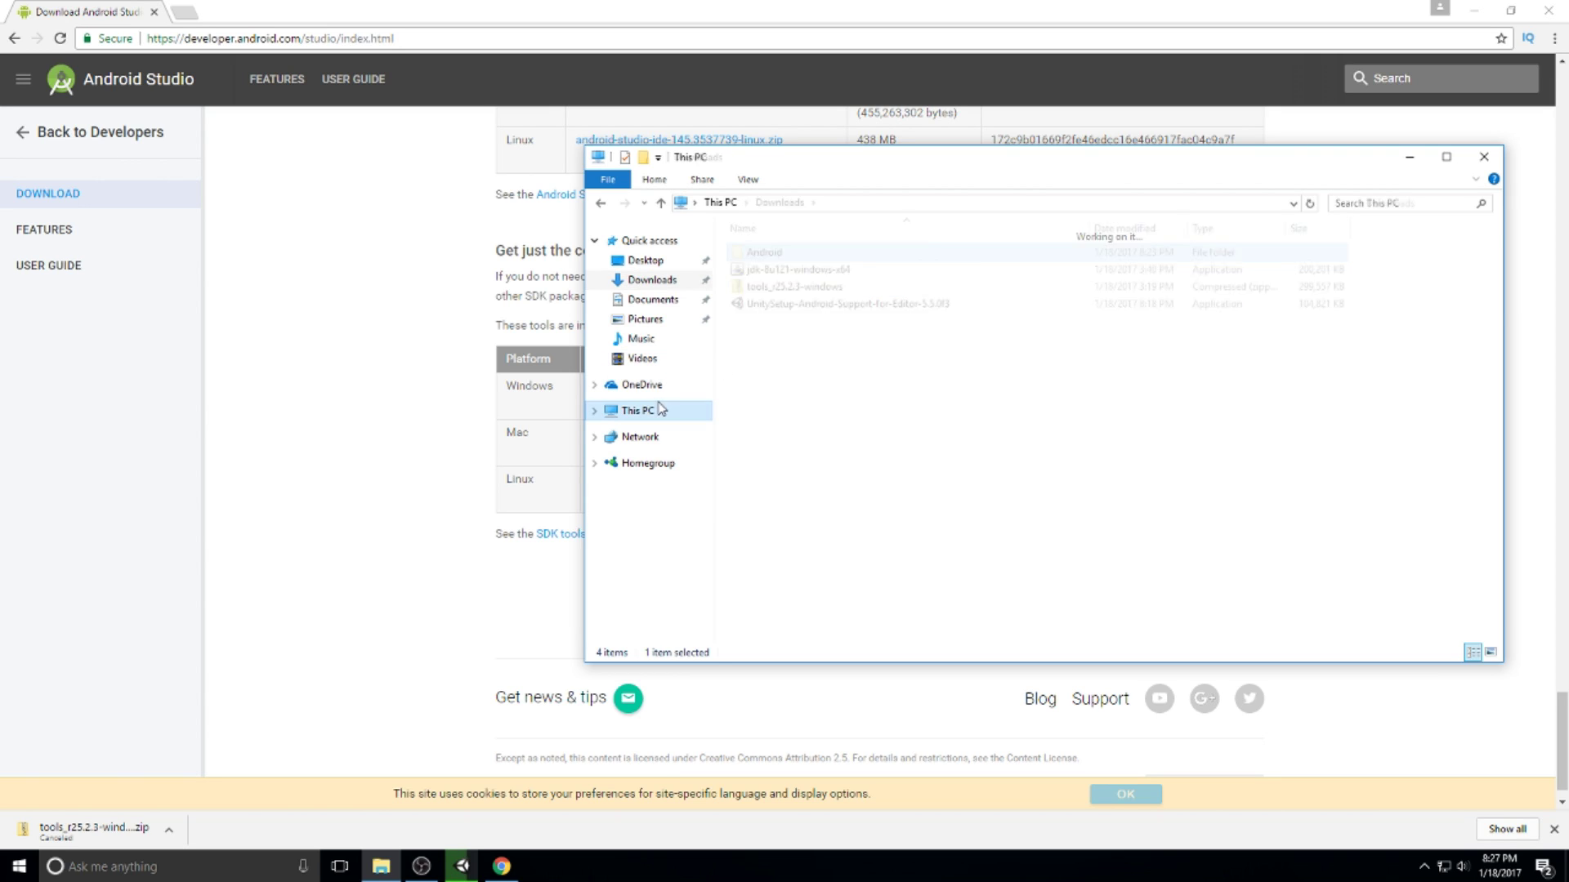
{"action": "left_click", "coordinate": [866, 382]}
{"action": "double_click", "coordinate": [866, 382]}
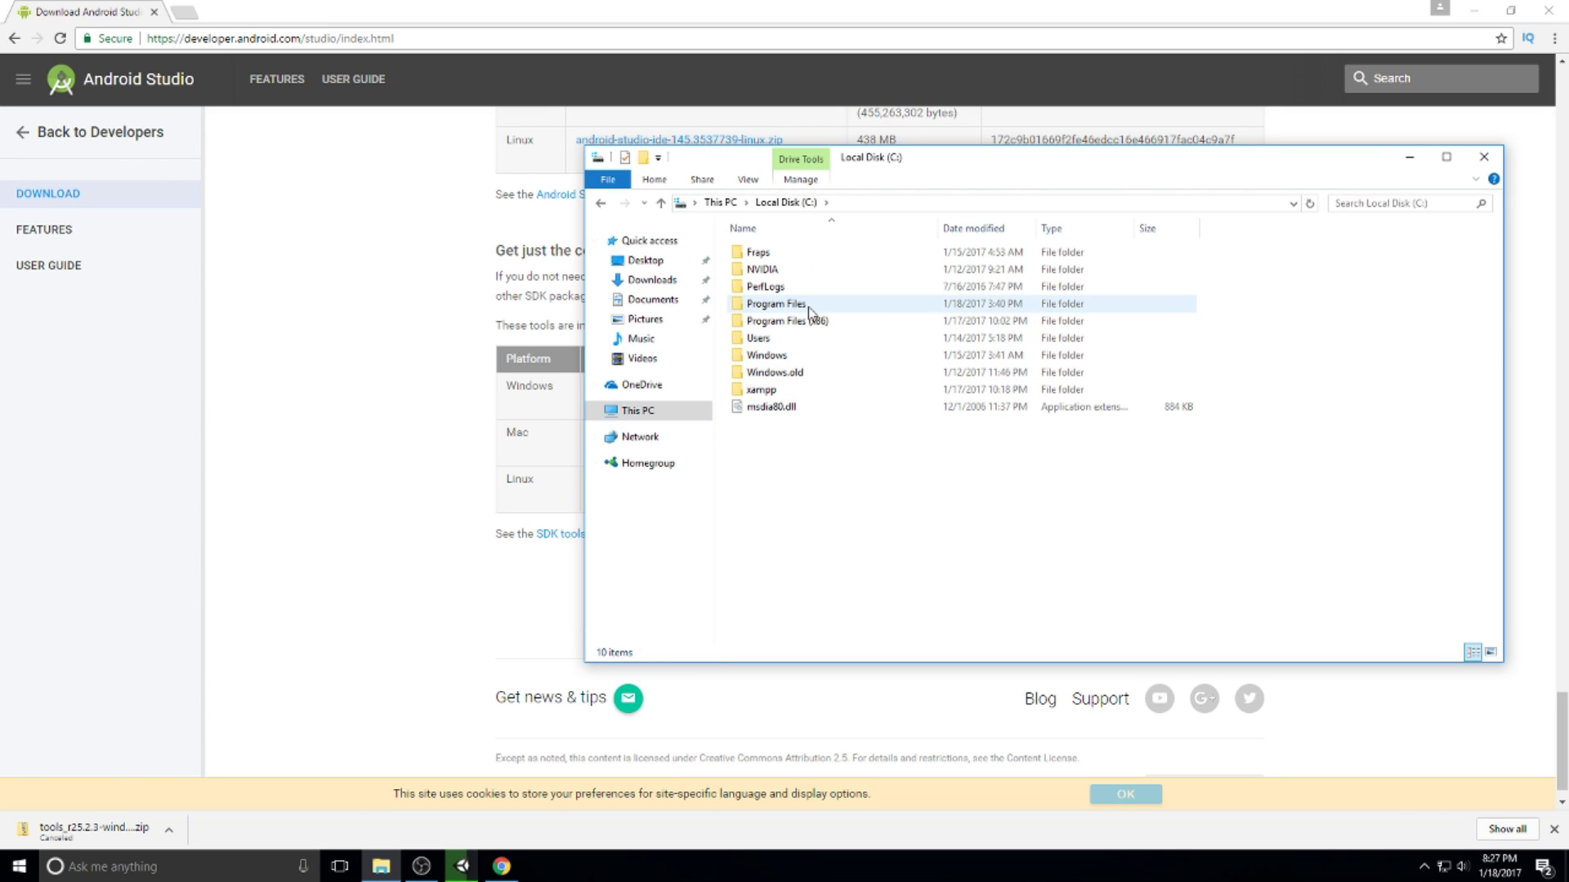
{"action": "double_click", "coordinate": [809, 313]}
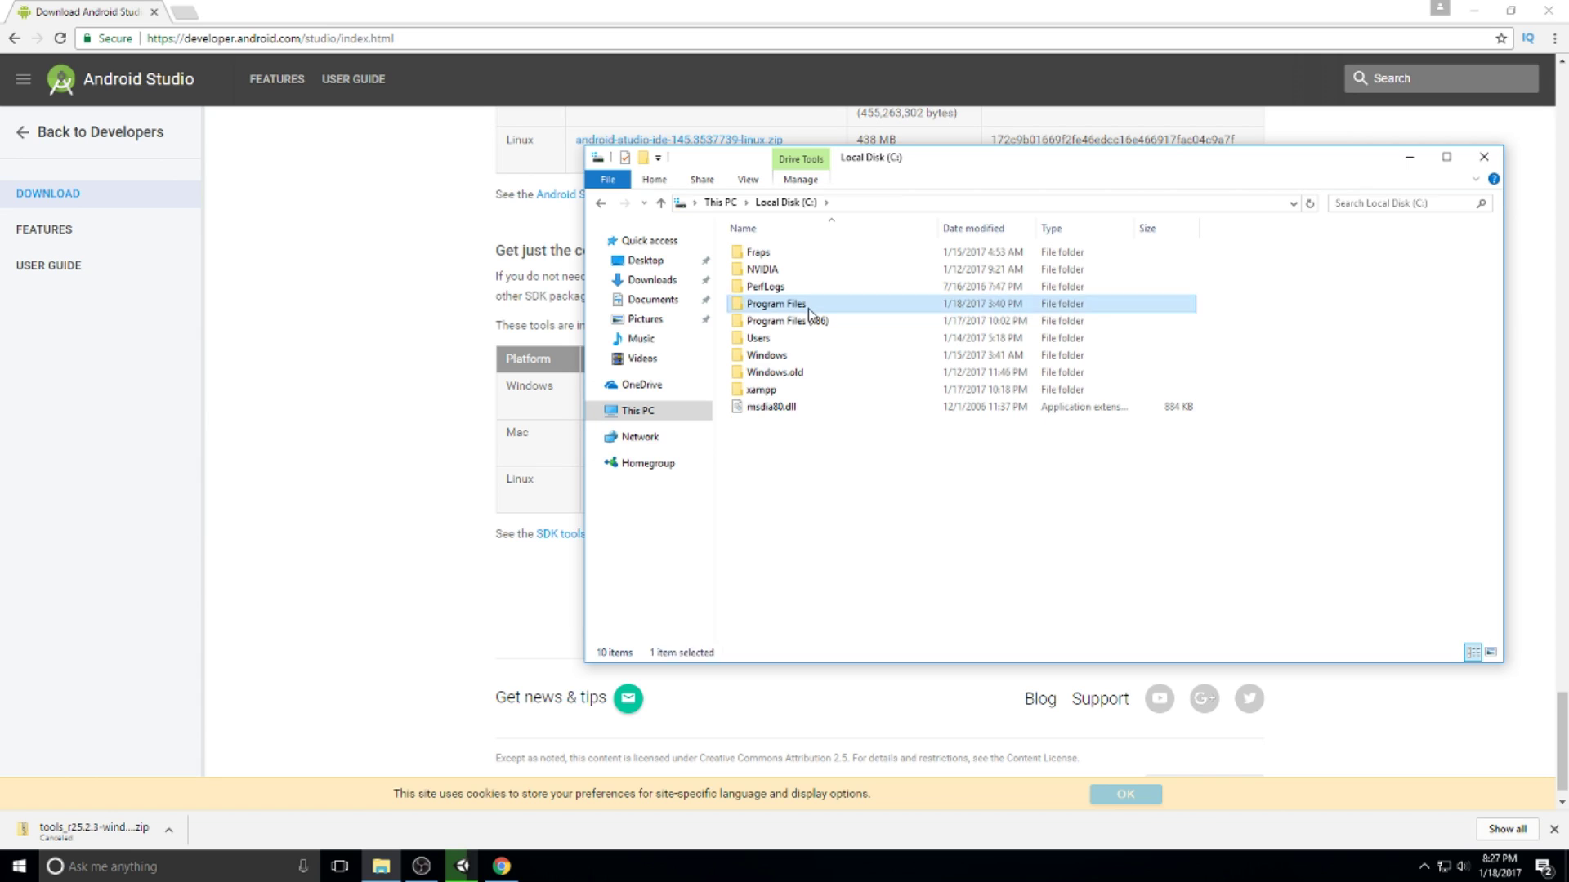
{"action": "key", "text": "ctrl+v"}
{"action": "left_click", "coordinate": [731, 324]}
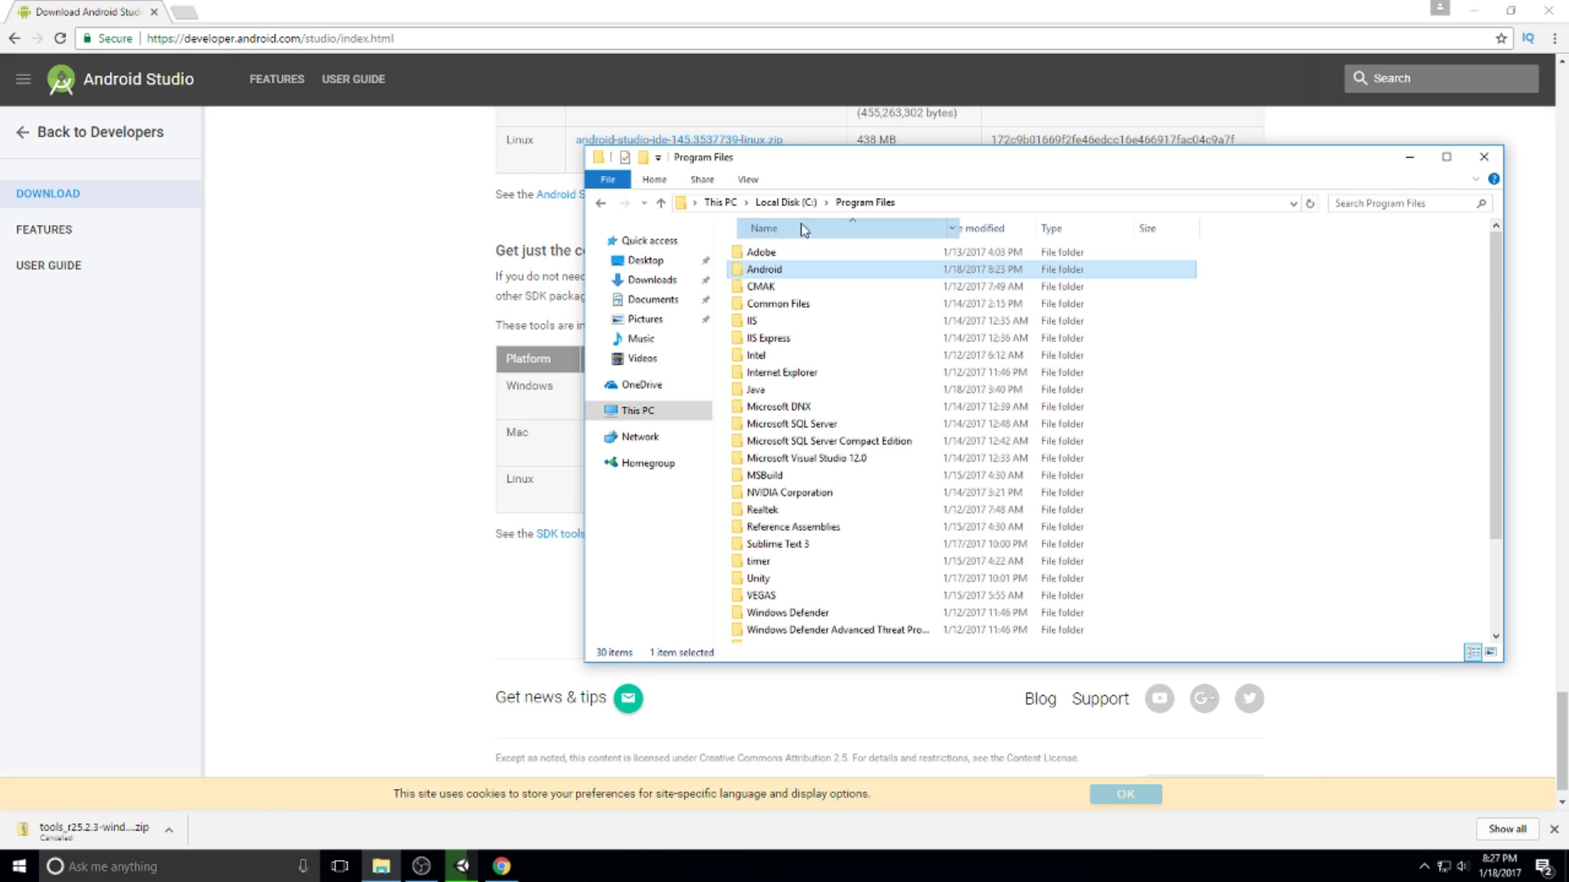
{"action": "double_click", "coordinate": [813, 277]}
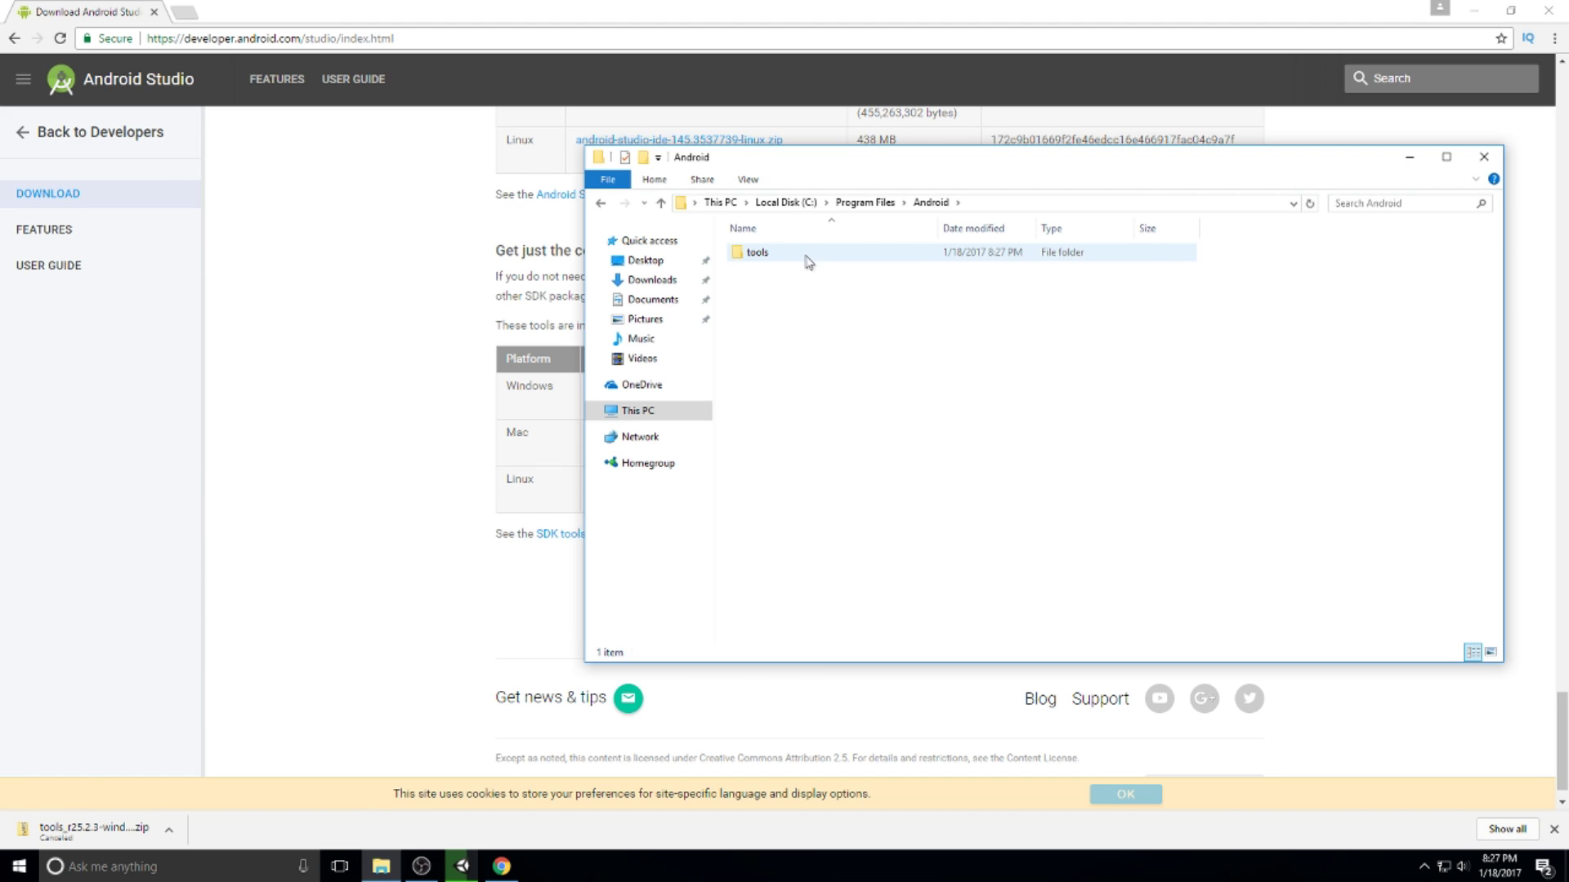
{"action": "key", "text": "alt+Left"}
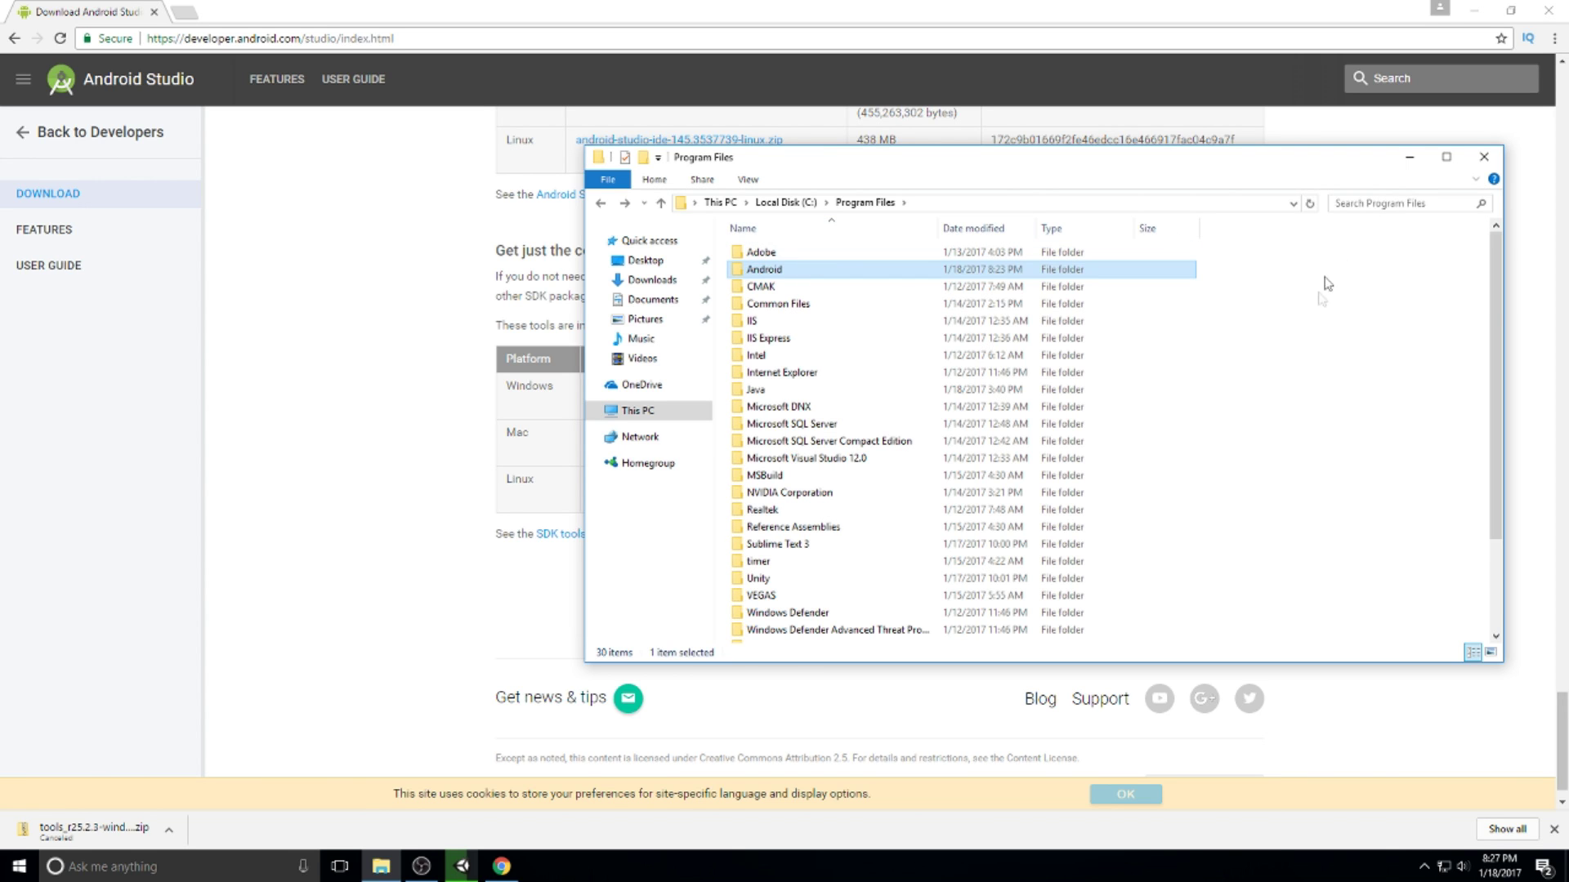
- Switch to Unity, build and run again with C:\Program Files\Android as the SDK root folder, and cancel the Android SDK update
{"action": "left_click", "coordinate": [461, 866]}
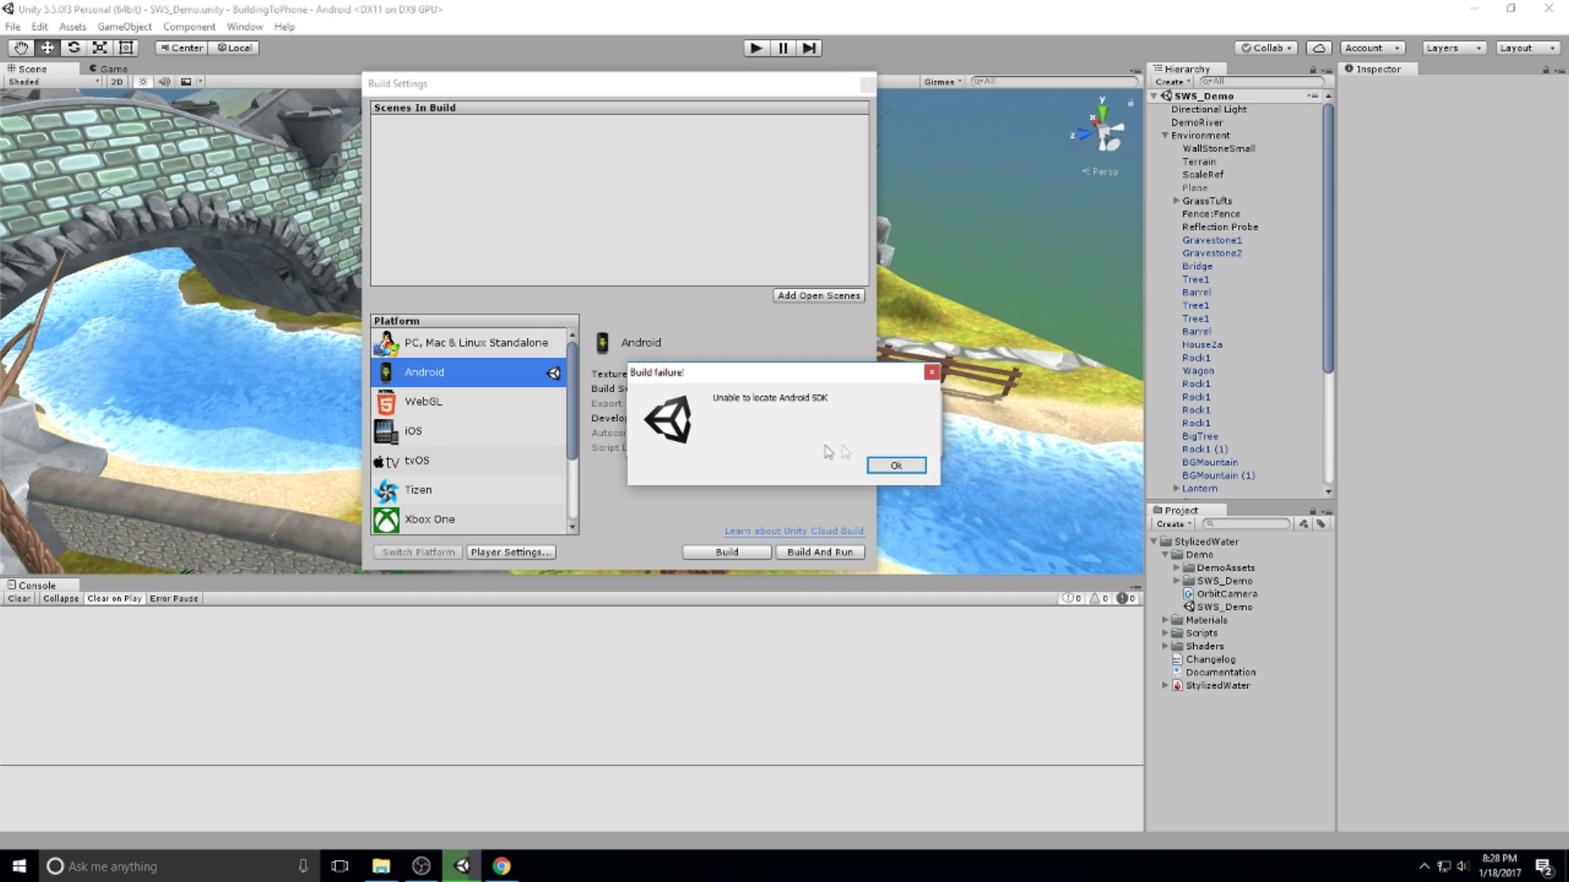
{"action": "left_click", "coordinate": [895, 464]}
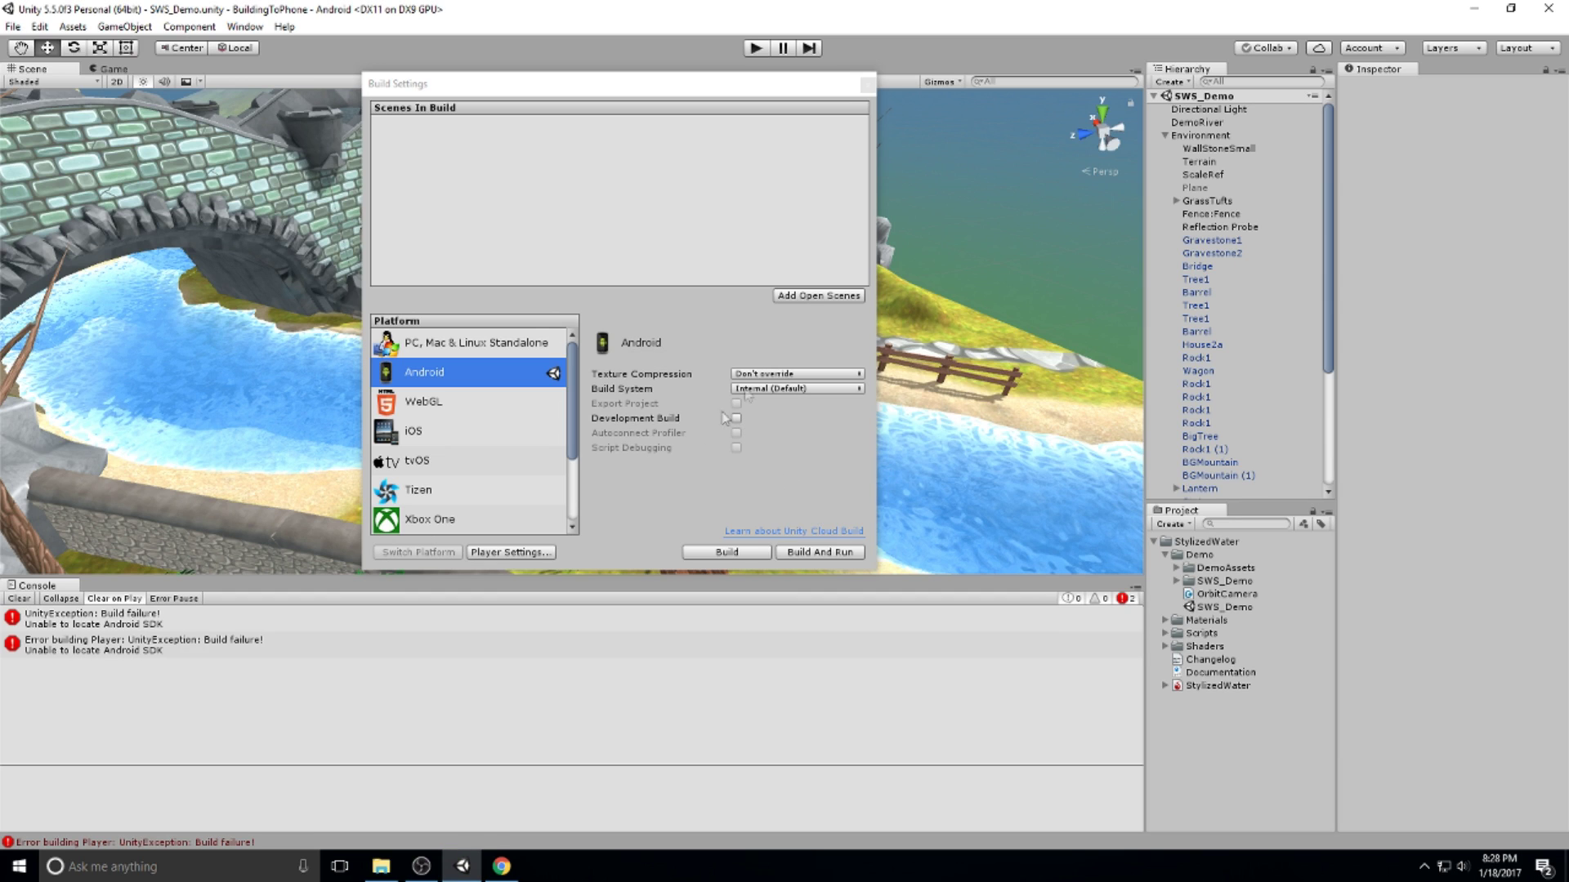
{"action": "left_click", "coordinate": [805, 554]}
{"action": "left_click", "coordinate": [1234, 603]}
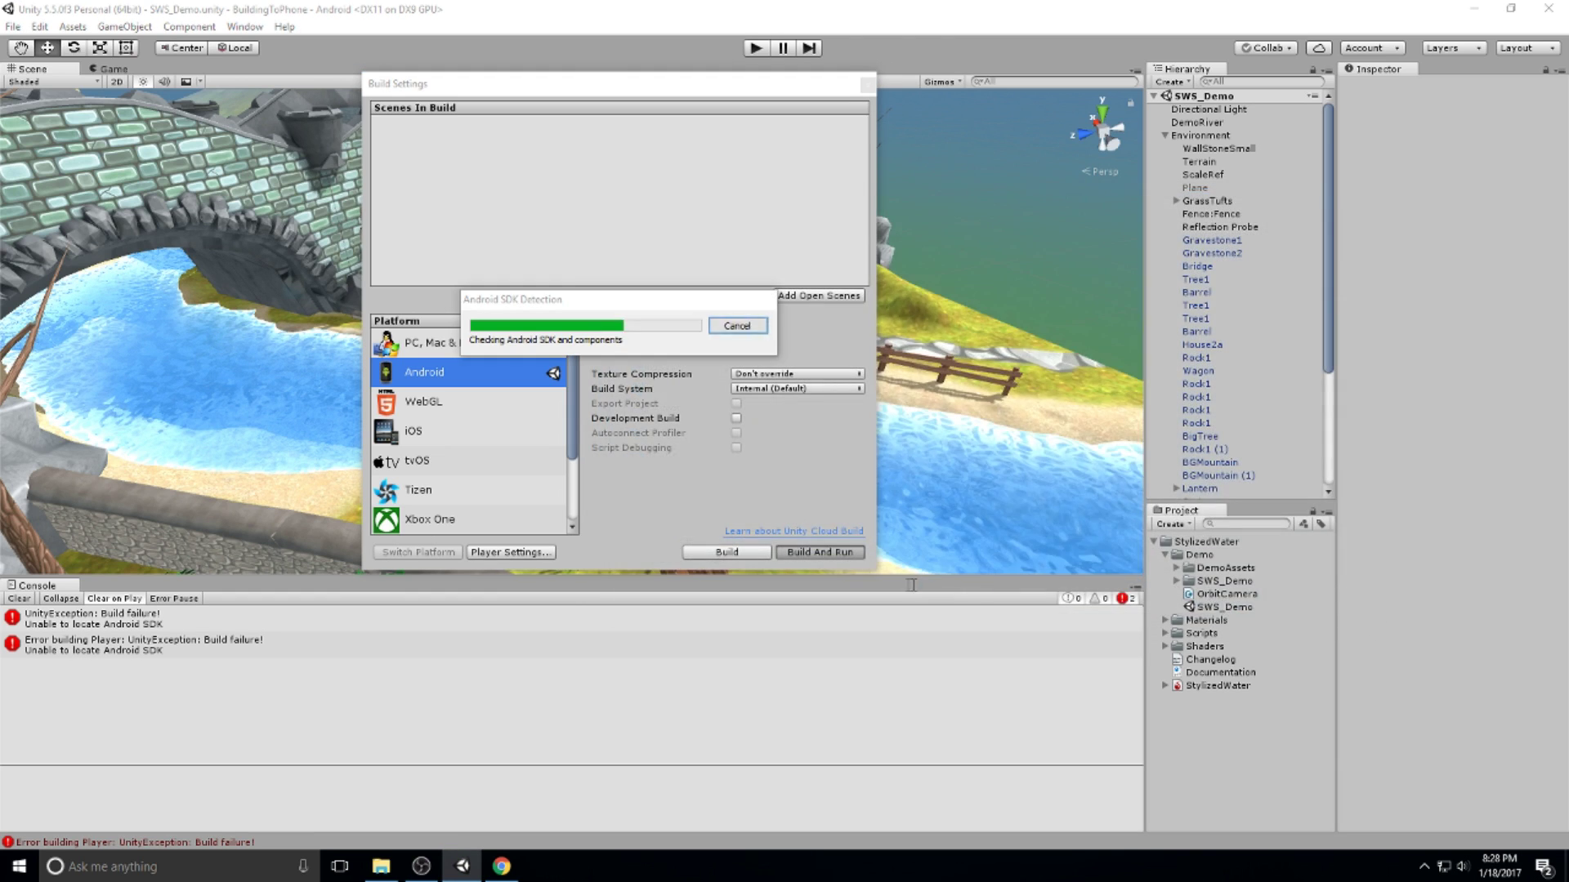
{"action": "left_click_drag", "start_coordinate": [894, 204], "coordinate": [946, 190]}
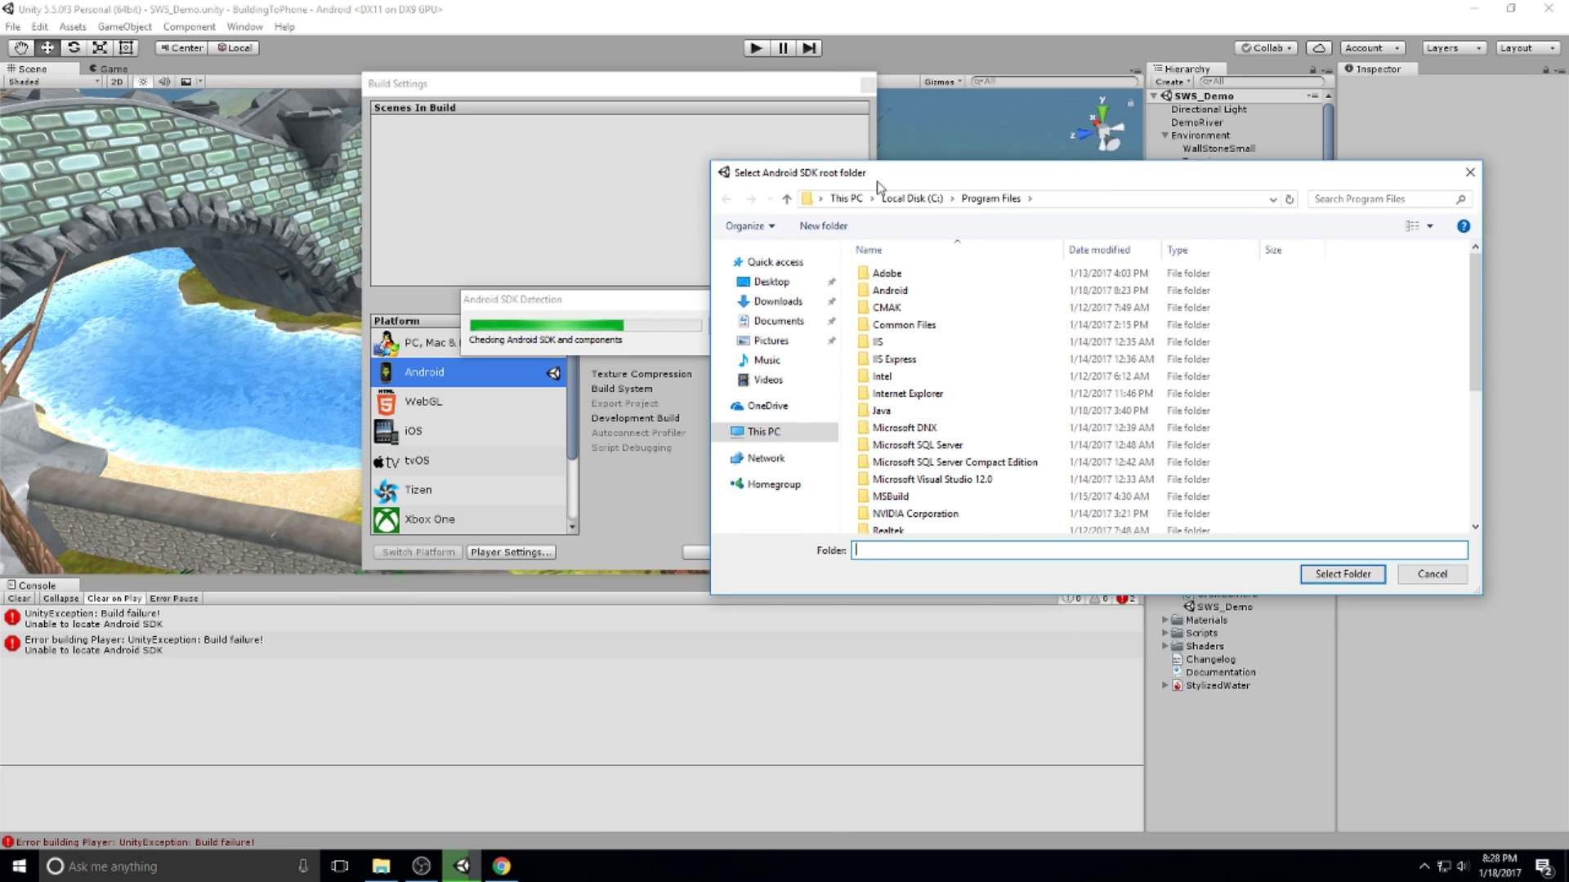
{"action": "double_click", "coordinate": [914, 293]}
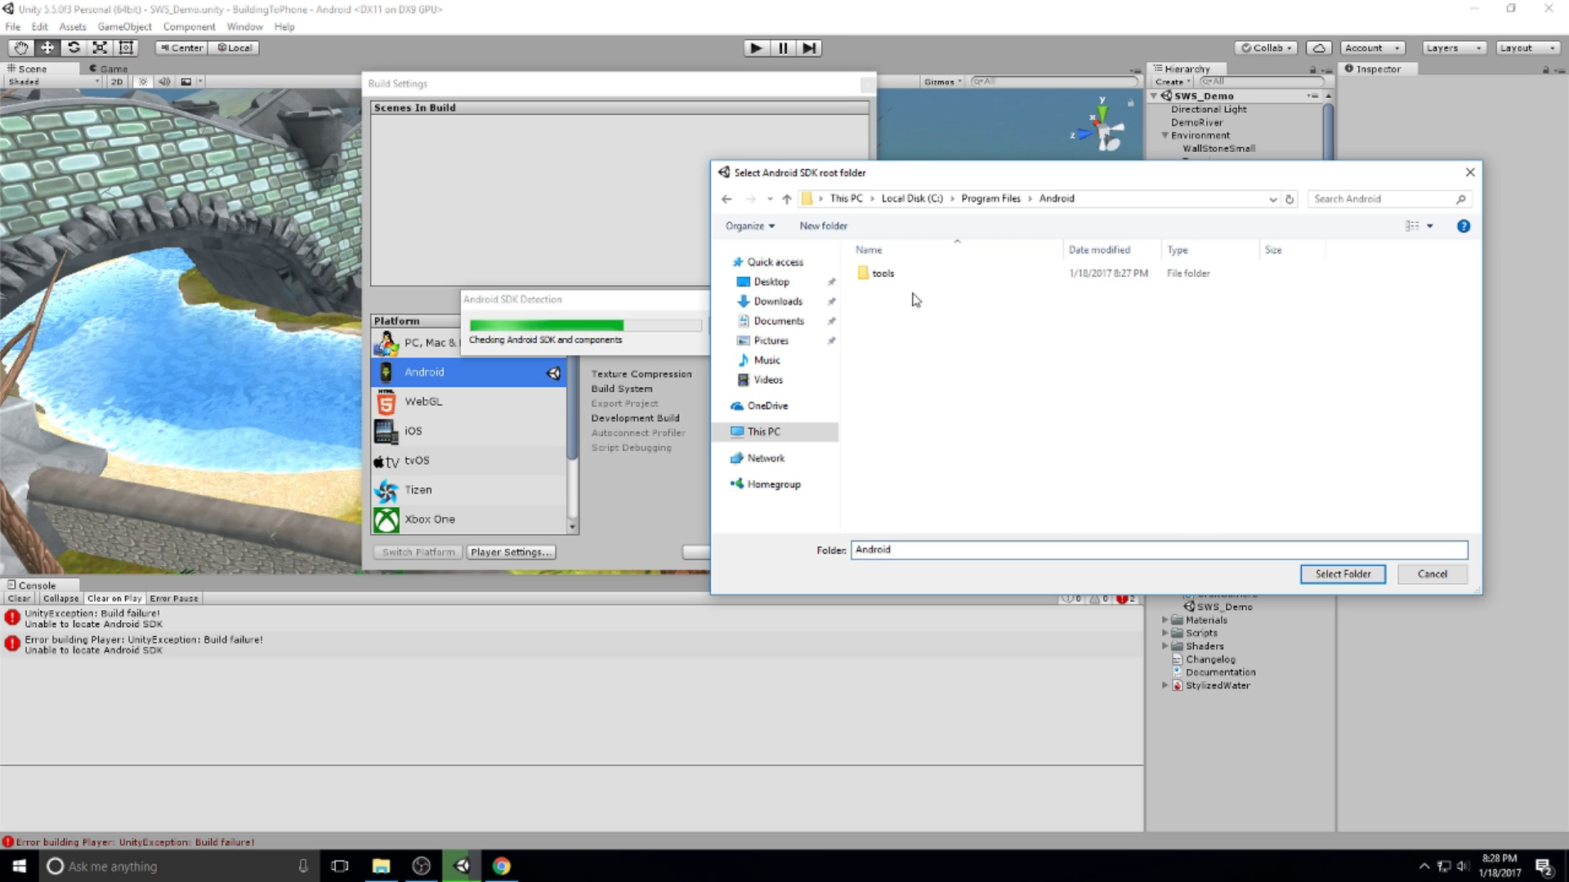
{"action": "left_click", "coordinate": [1343, 574]}
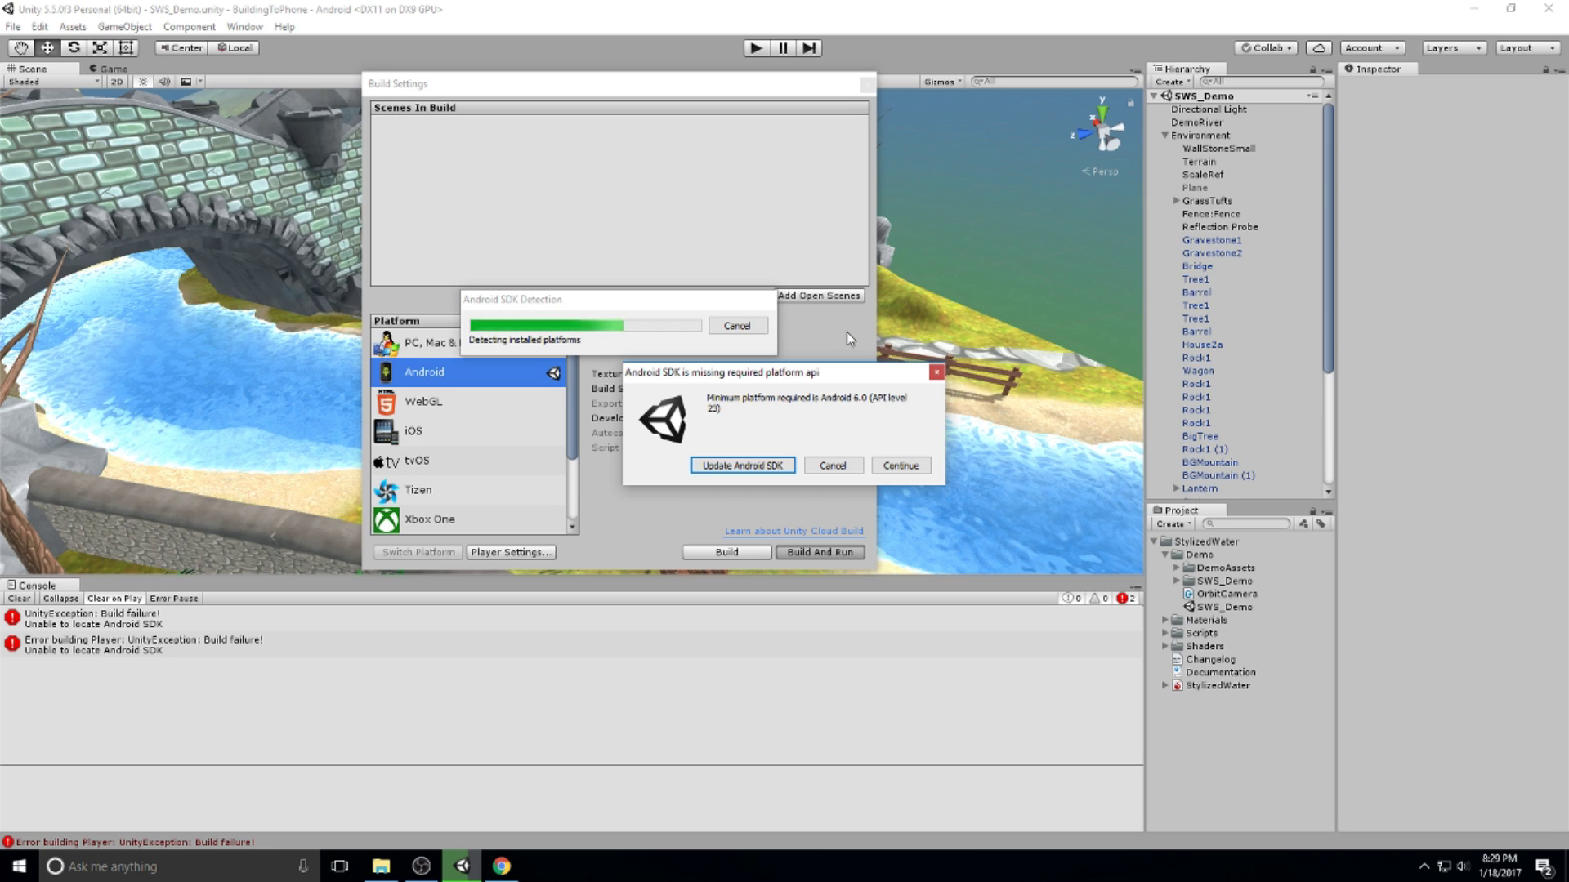
{"action": "left_click", "coordinate": [845, 466]}
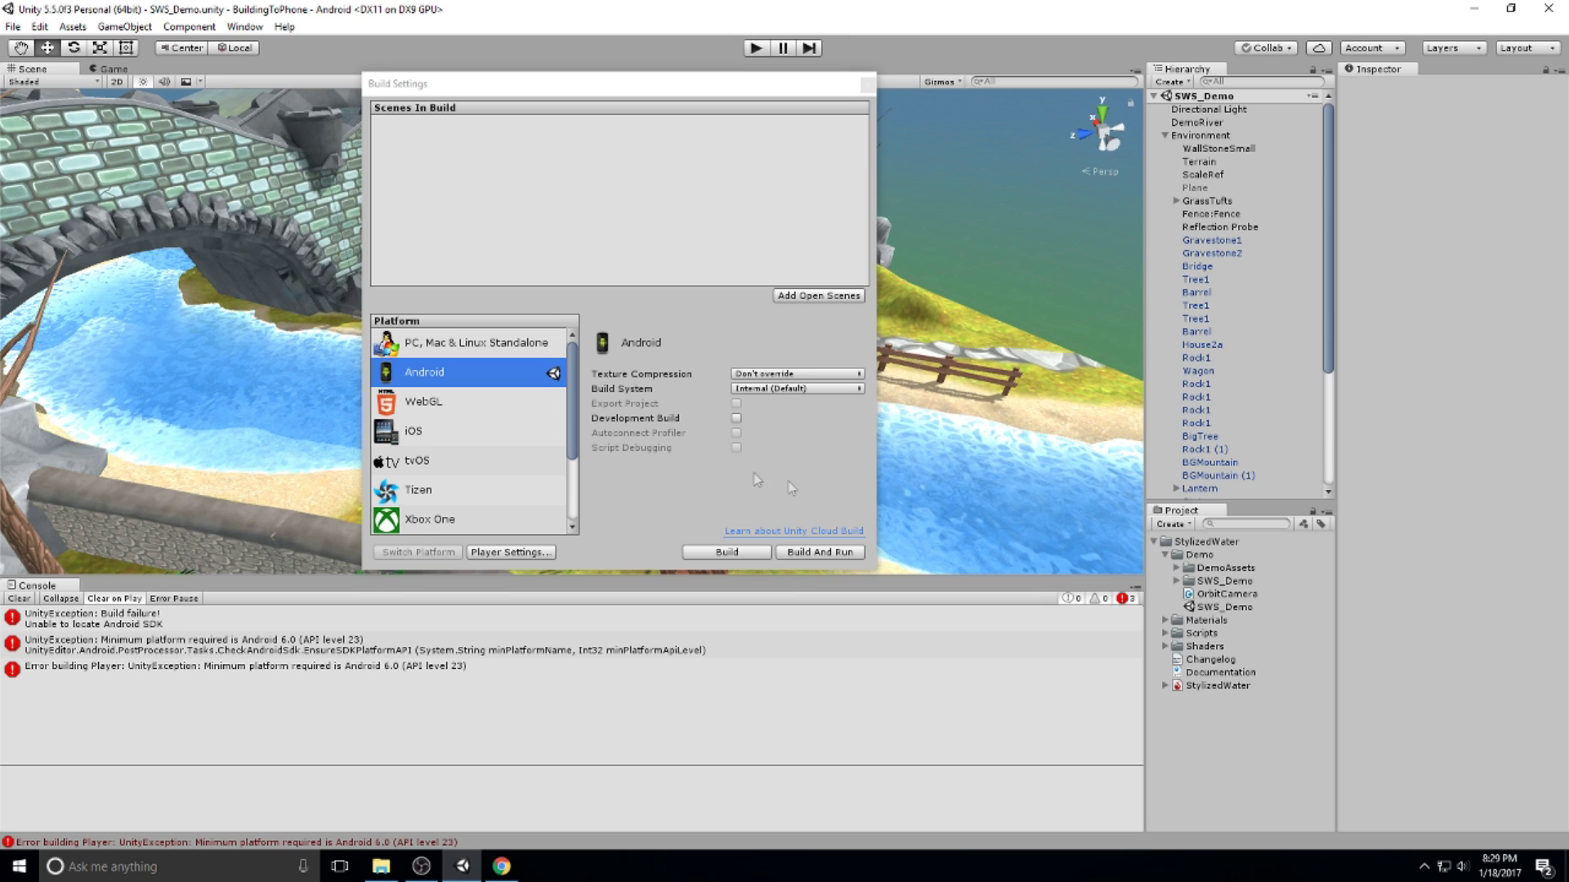
- In File Explorer, open Program Files\Android\tools and run the android batch file to start the Android SDK Manager
{"action": "left_click", "coordinate": [381, 866]}
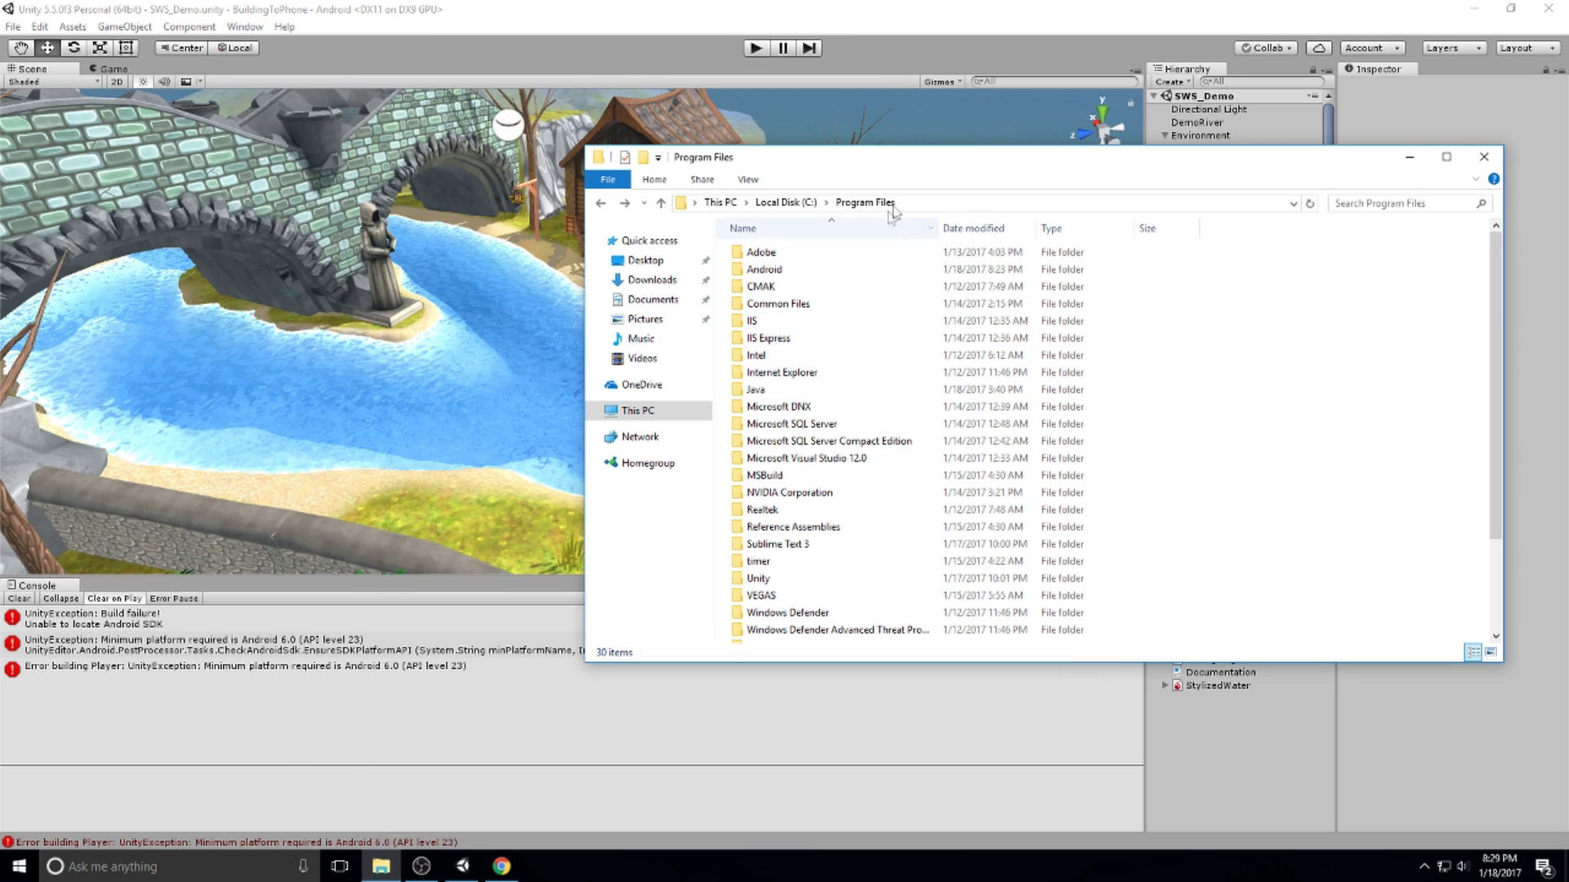
{"action": "double_click", "coordinate": [824, 275]}
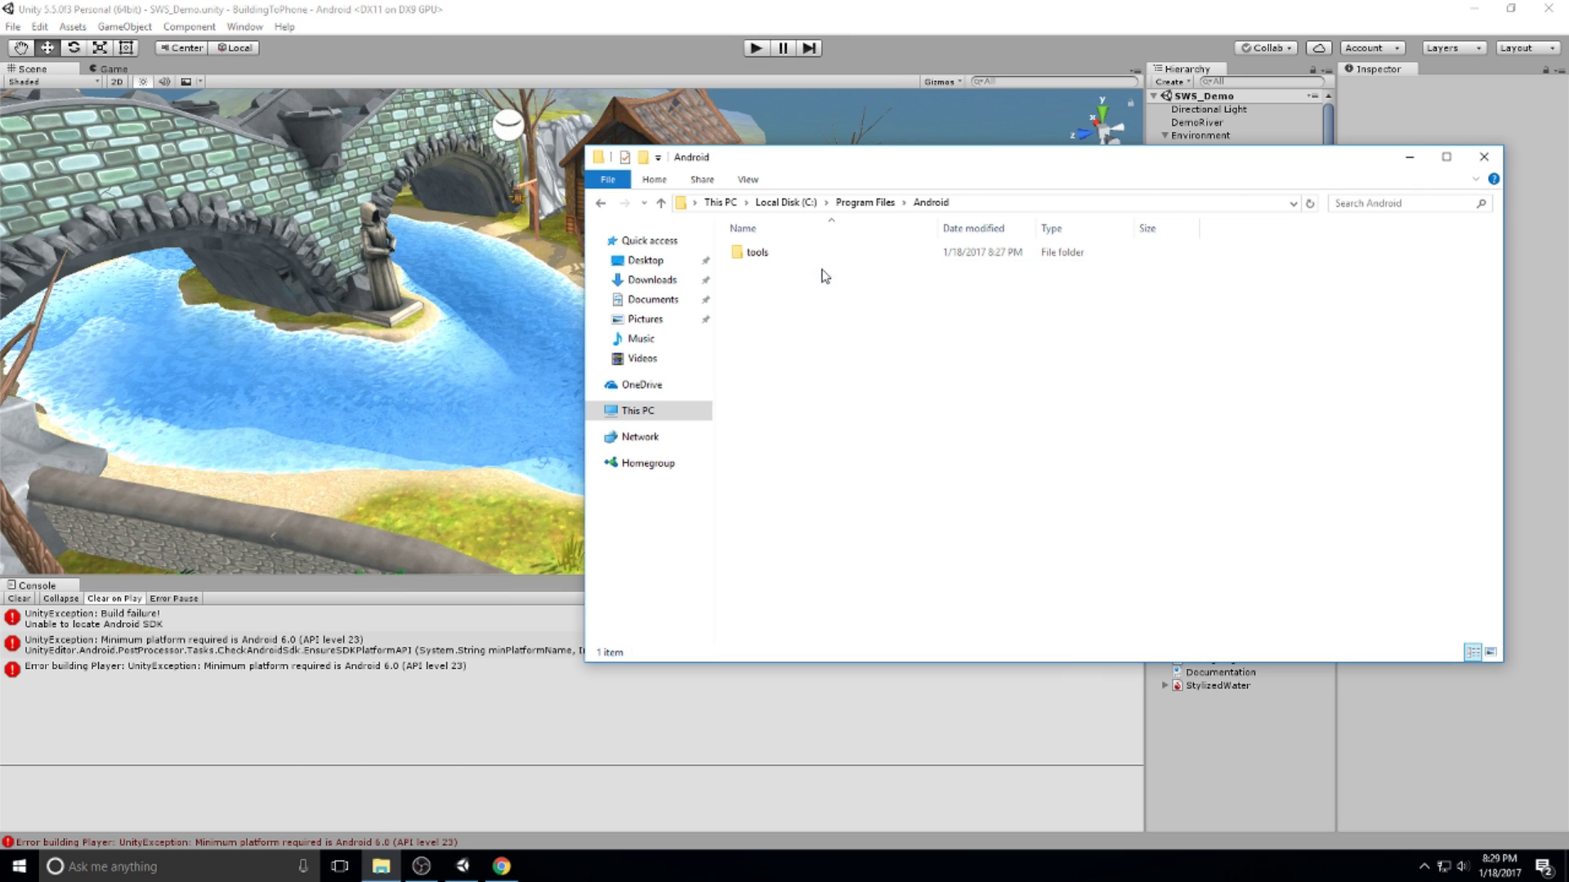
{"action": "double_click", "coordinate": [783, 254]}
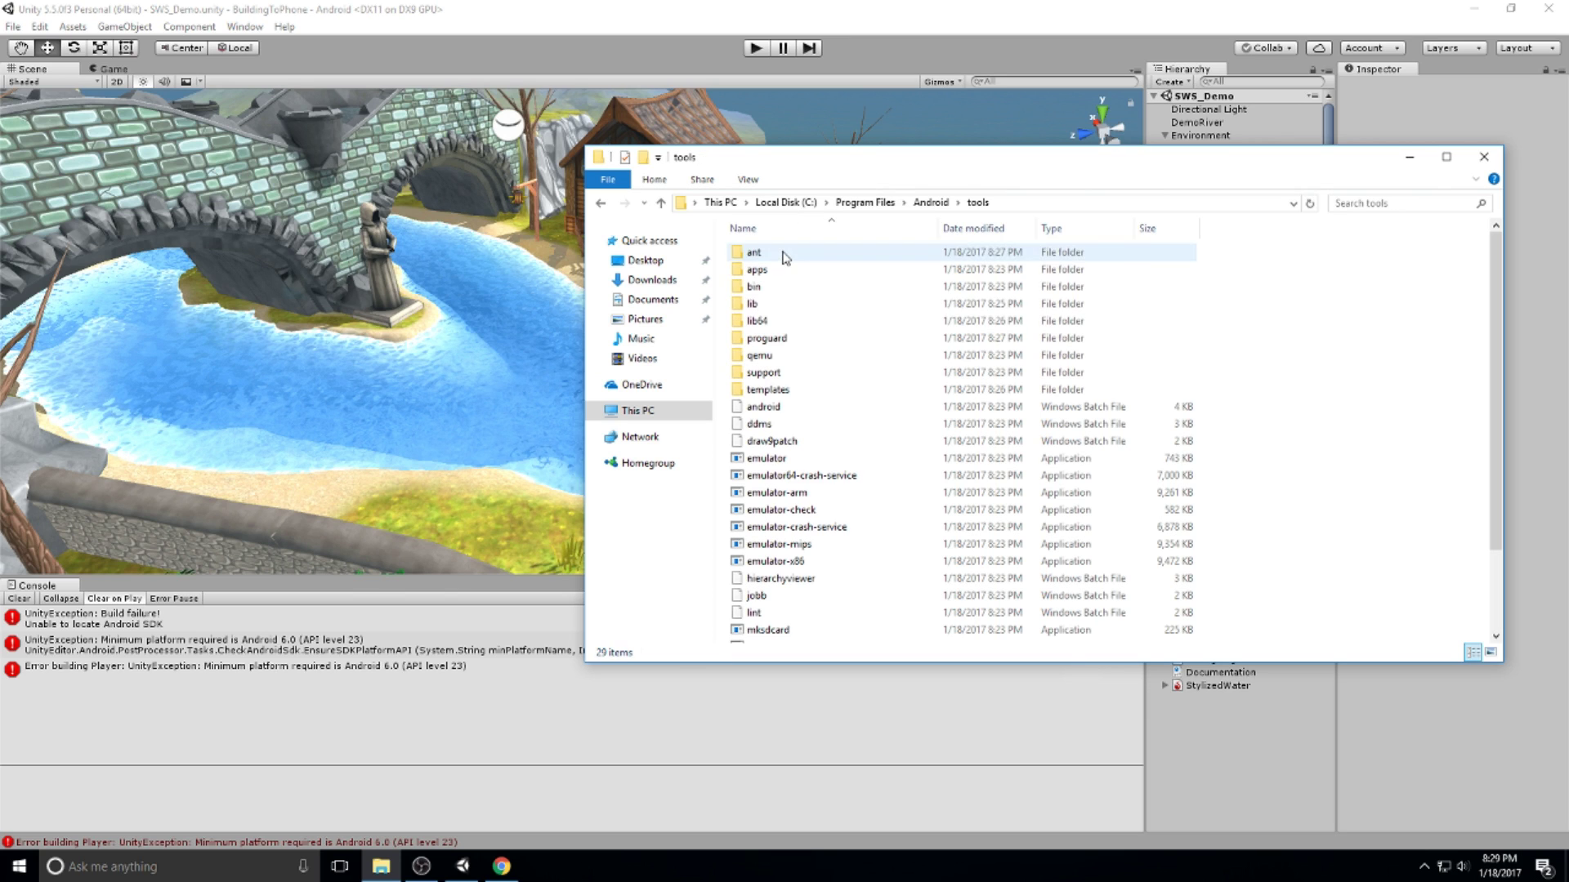
{"action": "left_click", "coordinate": [801, 459]}
{"action": "scroll", "coordinate": [803, 413], "scroll_direction": "down", "scroll_amount": 1}
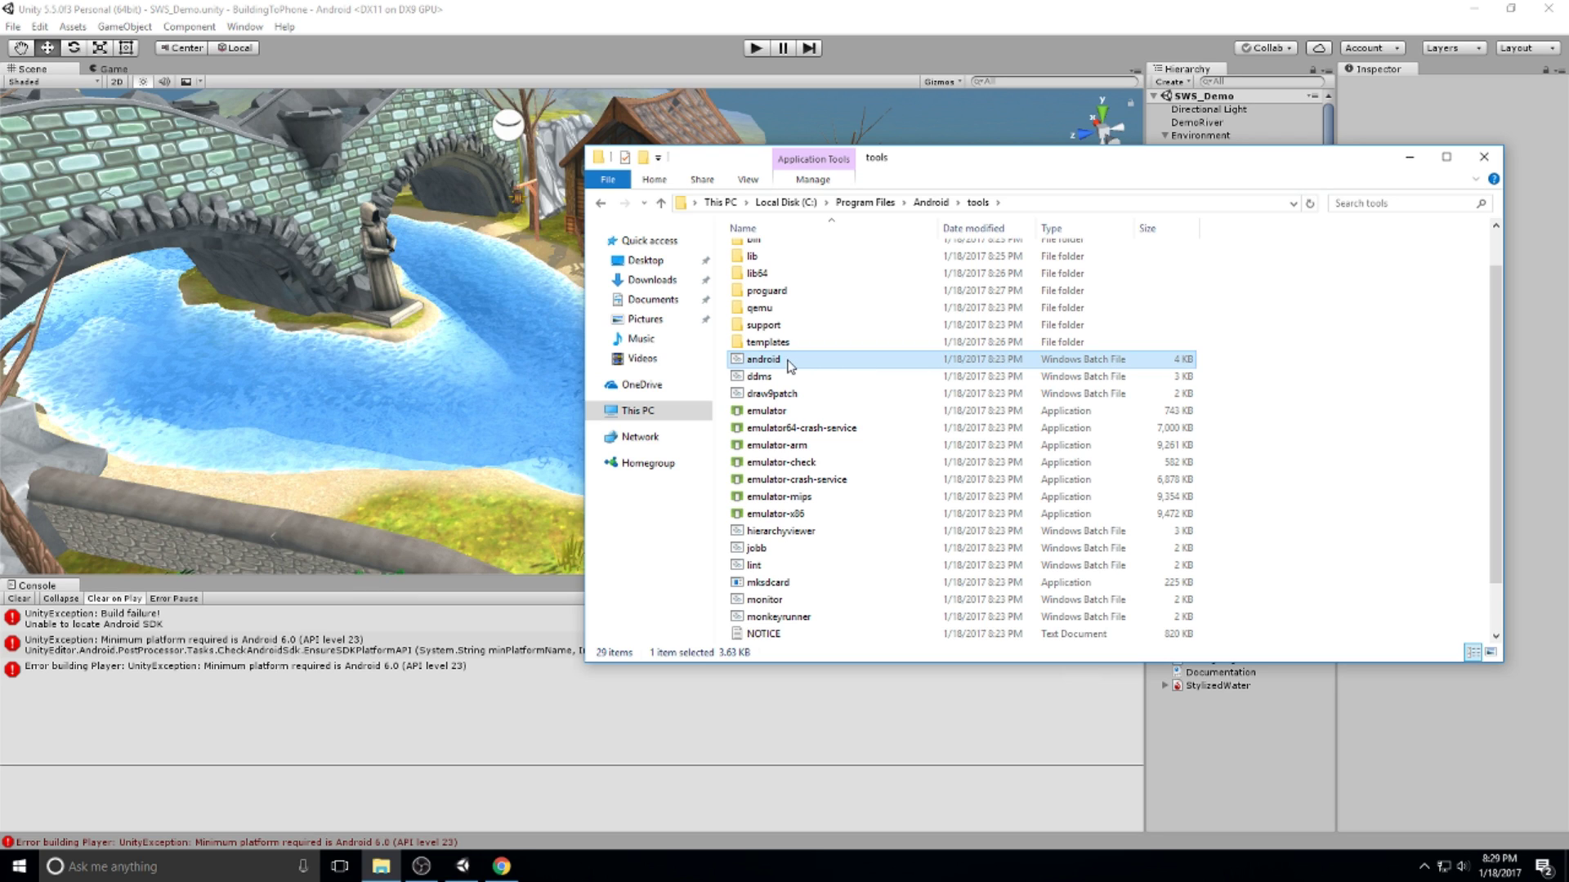
{"action": "right_click", "coordinate": [790, 364]}
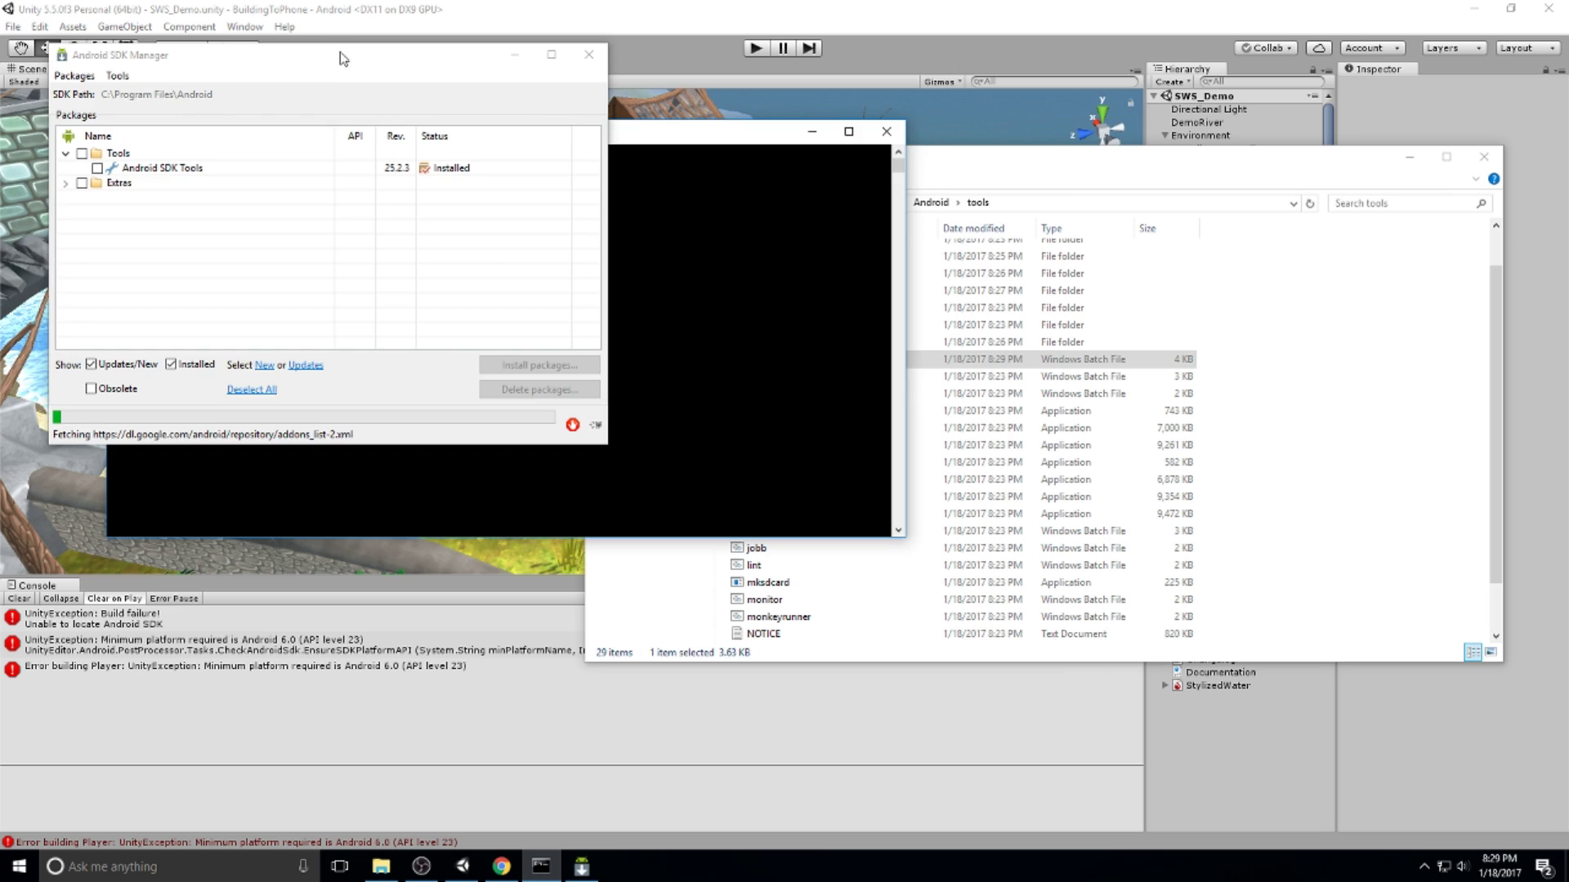
- Review the preselected packages in the Android SDK Manager, including Android 7.1.1 (API 25) and Google USB Driver, then accept the license and install them
{"action": "left_click_drag", "start_coordinate": [342, 59], "coordinate": [838, 86]}
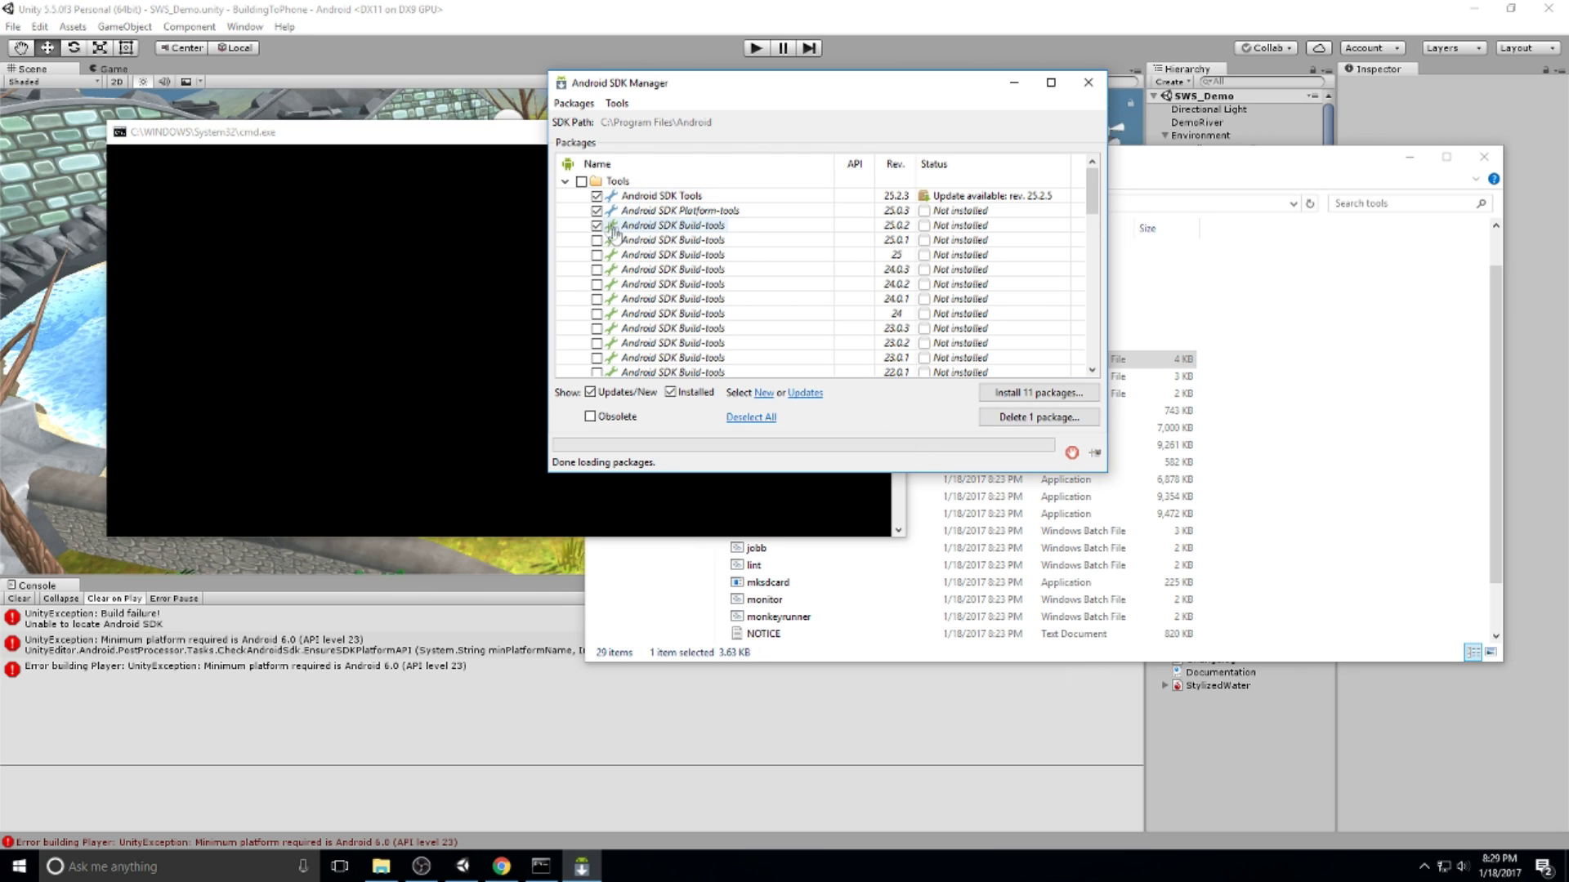
{"action": "left_click", "coordinate": [654, 197]}
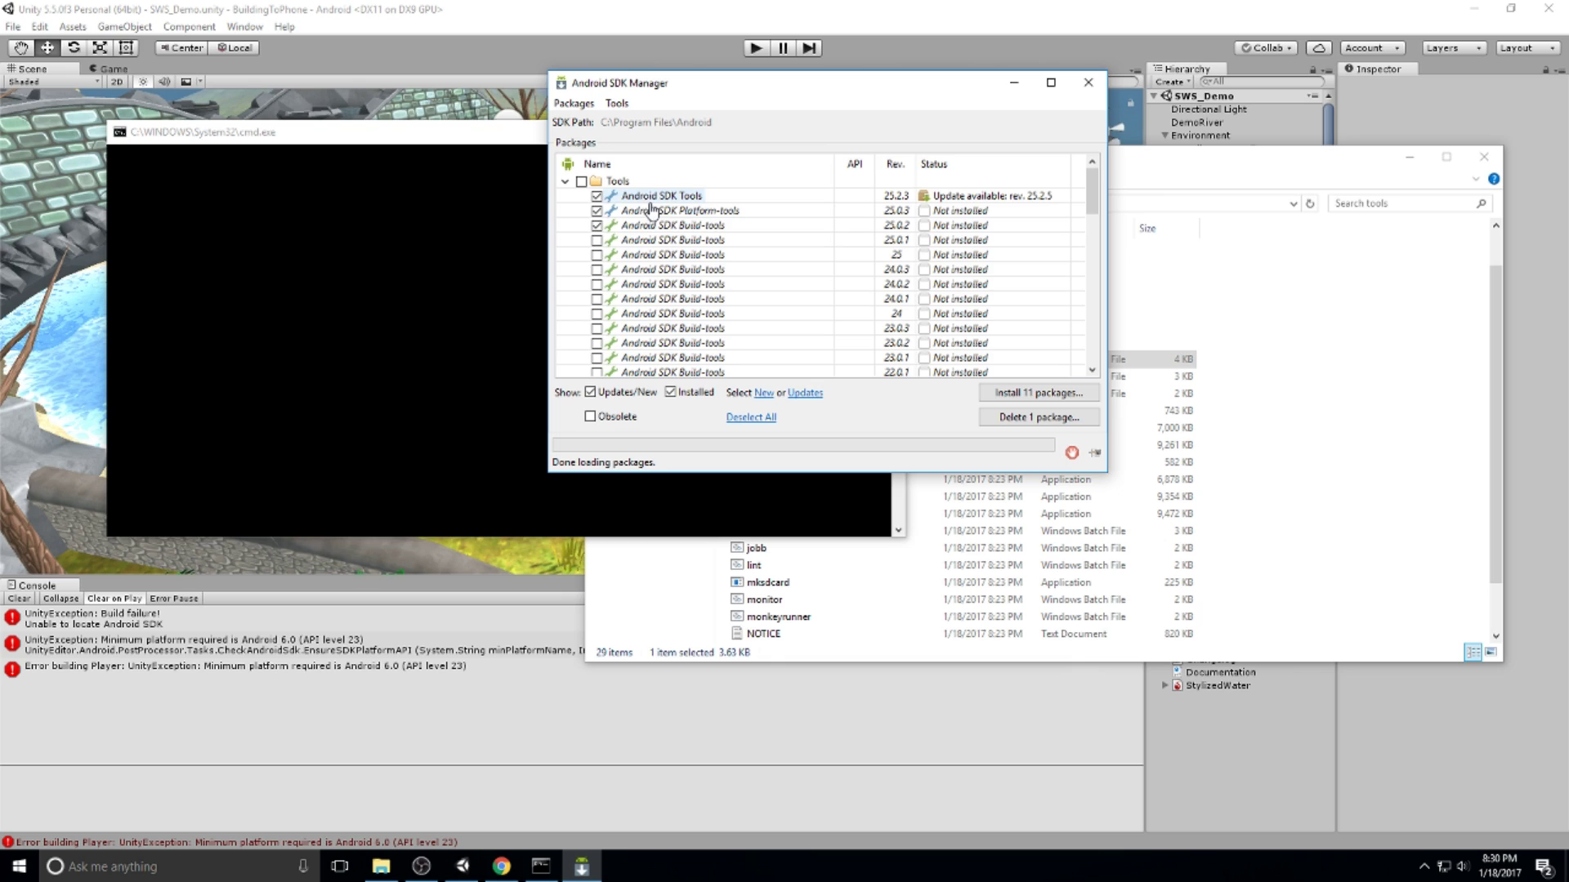
{"action": "left_click", "coordinate": [695, 210]}
{"action": "left_click_drag", "start_coordinate": [1095, 194], "coordinate": [1096, 250]}
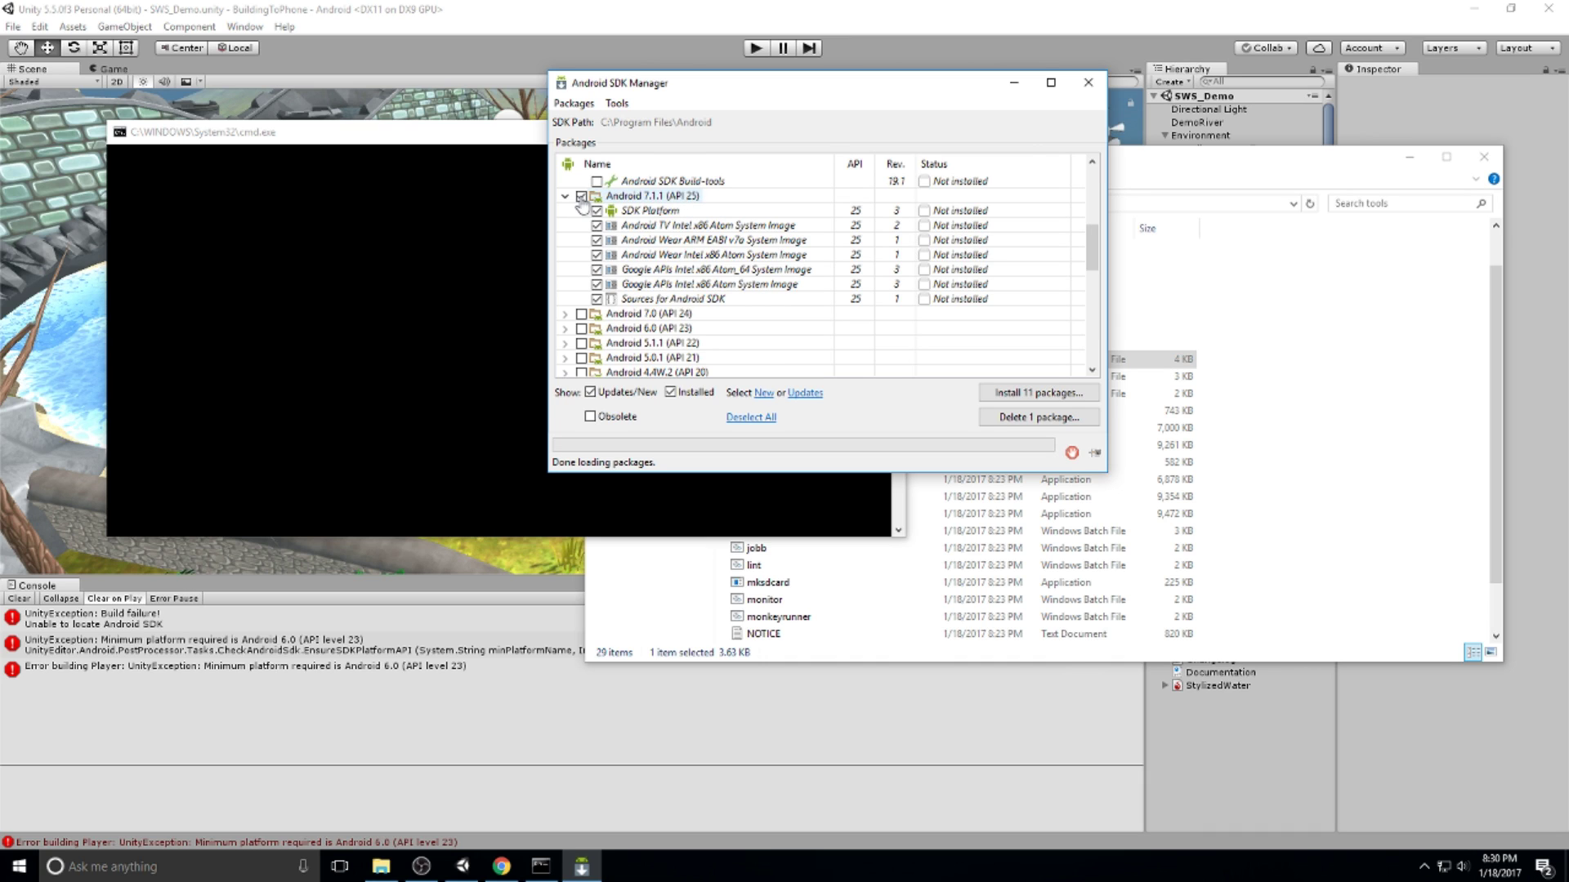
{"action": "left_click_drag", "start_coordinate": [1093, 248], "coordinate": [1095, 343]}
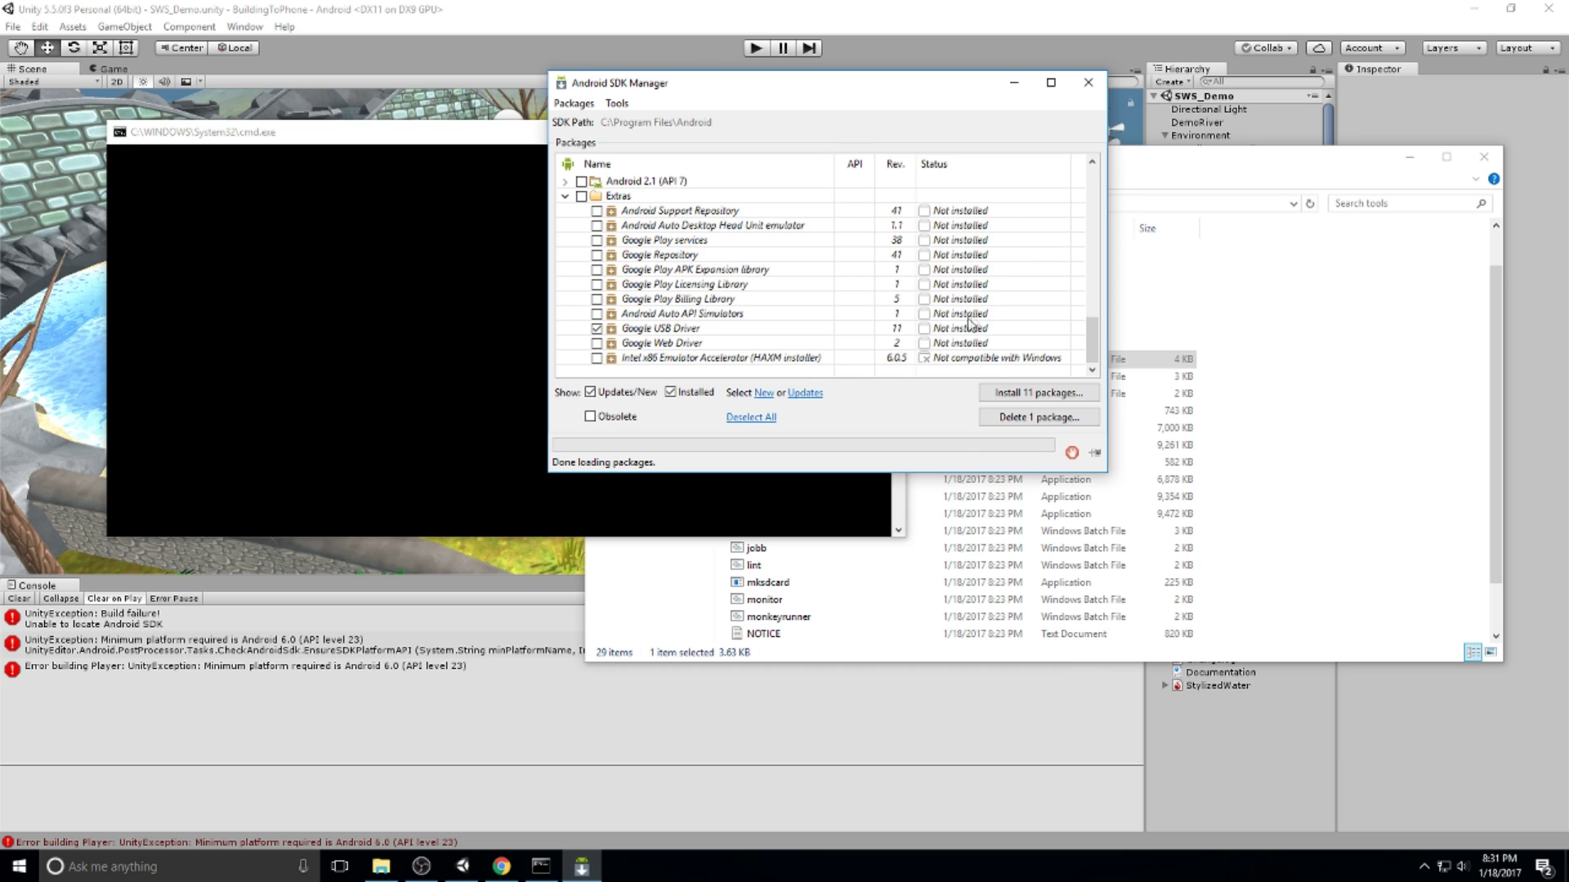
{"action": "left_click", "coordinate": [1035, 394]}
{"action": "left_click_drag", "start_coordinate": [946, 43], "coordinate": [592, 157]}
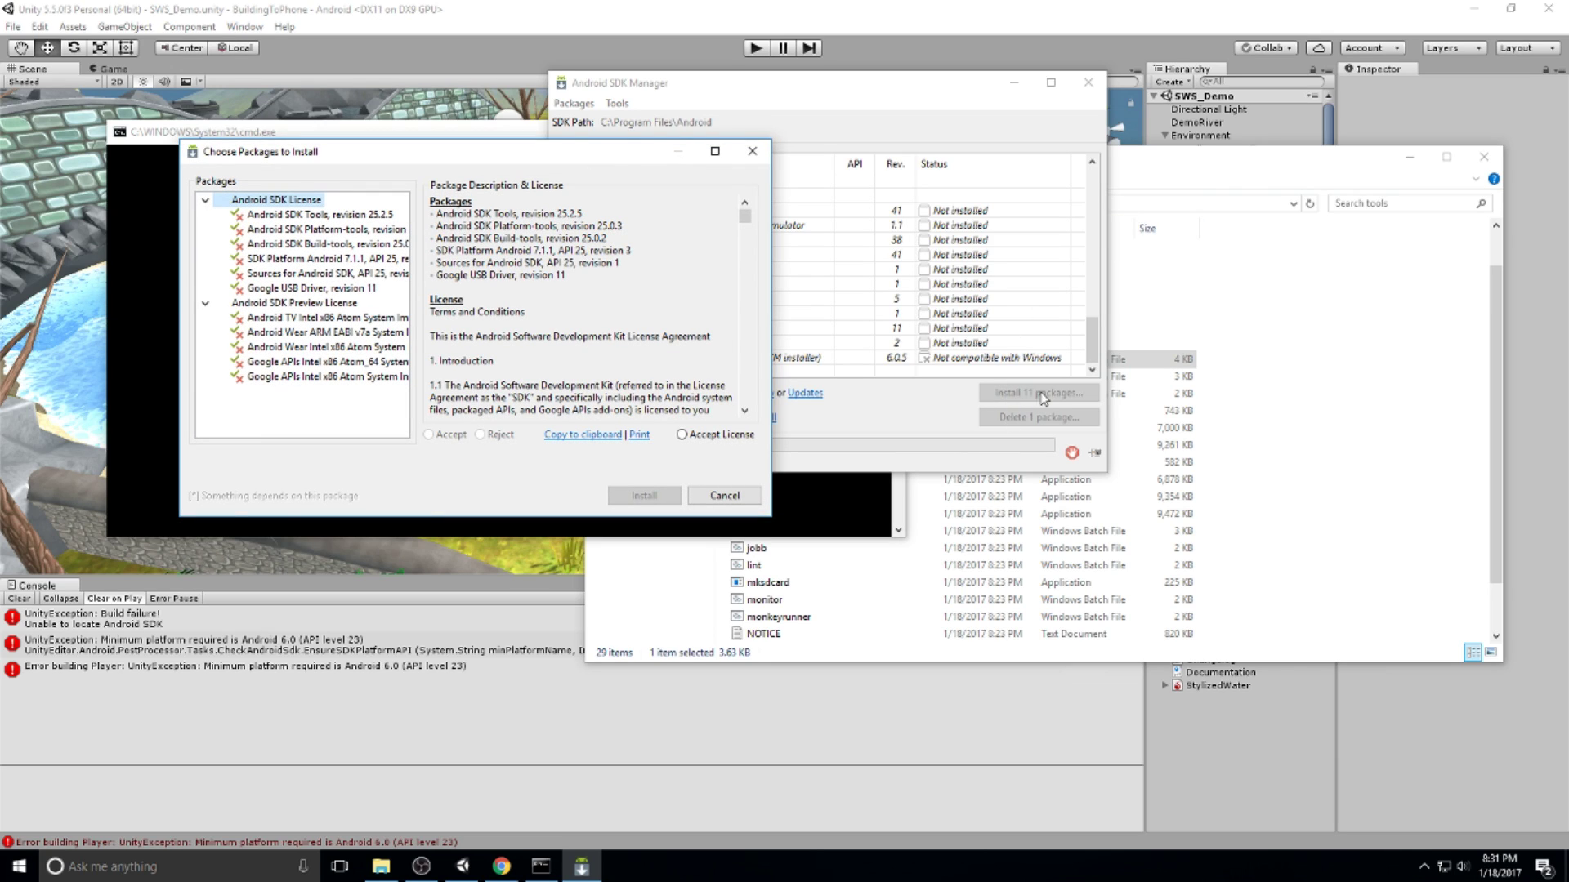
{"action": "left_click", "coordinate": [683, 435]}
{"action": "left_click", "coordinate": [658, 496]}
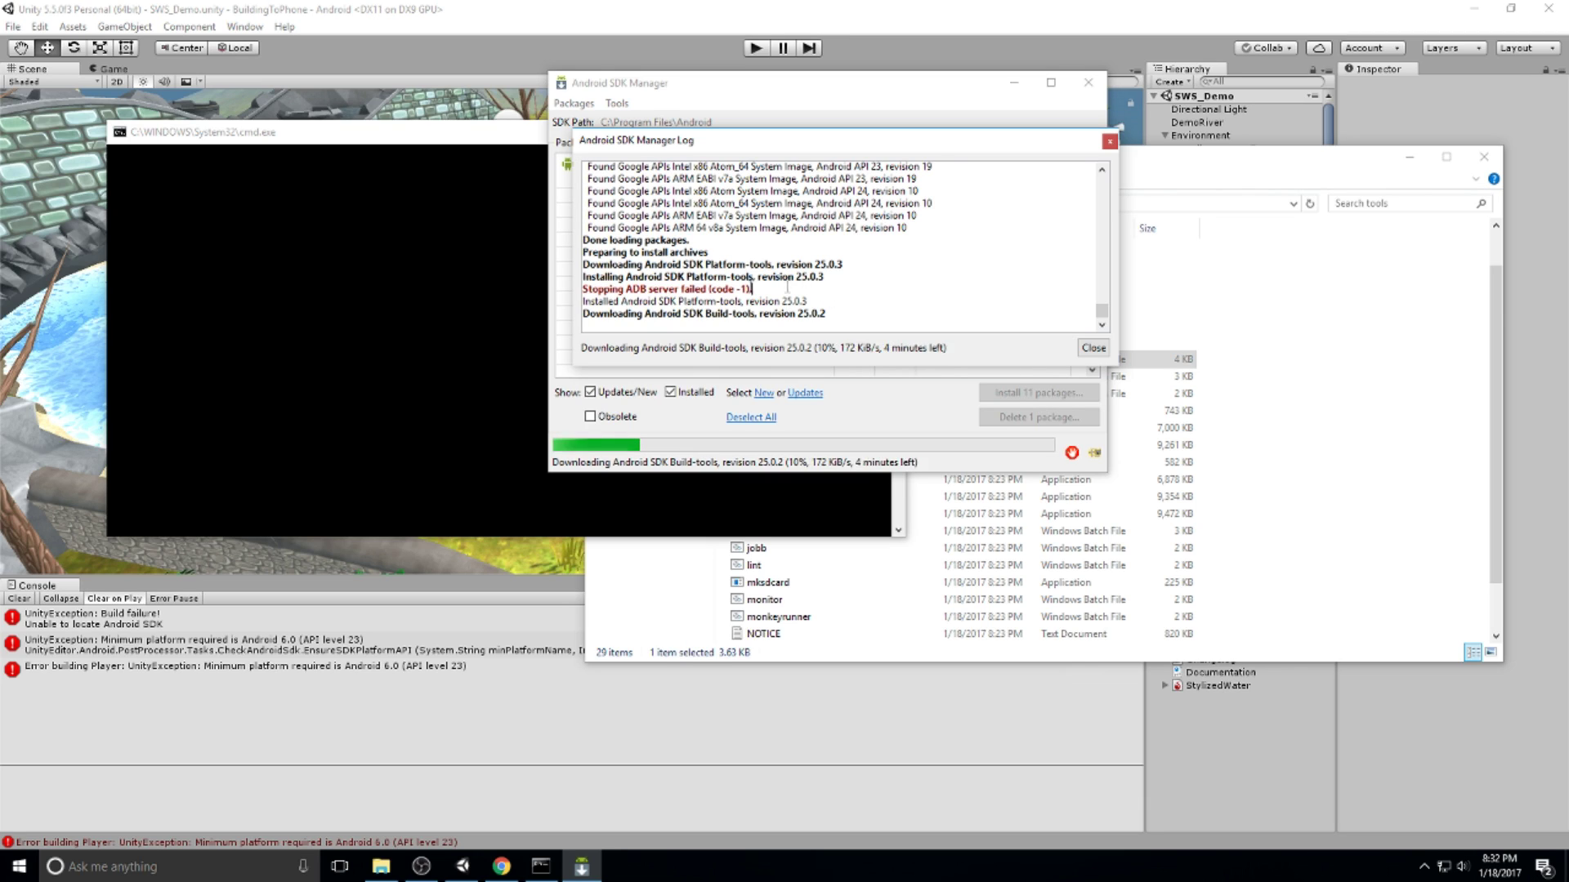
- Review the installation log, dismiss the Android Tools Updated notice, and close the log and the Android SDK Manager
{"action": "left_click_drag", "start_coordinate": [754, 290], "coordinate": [582, 290]}
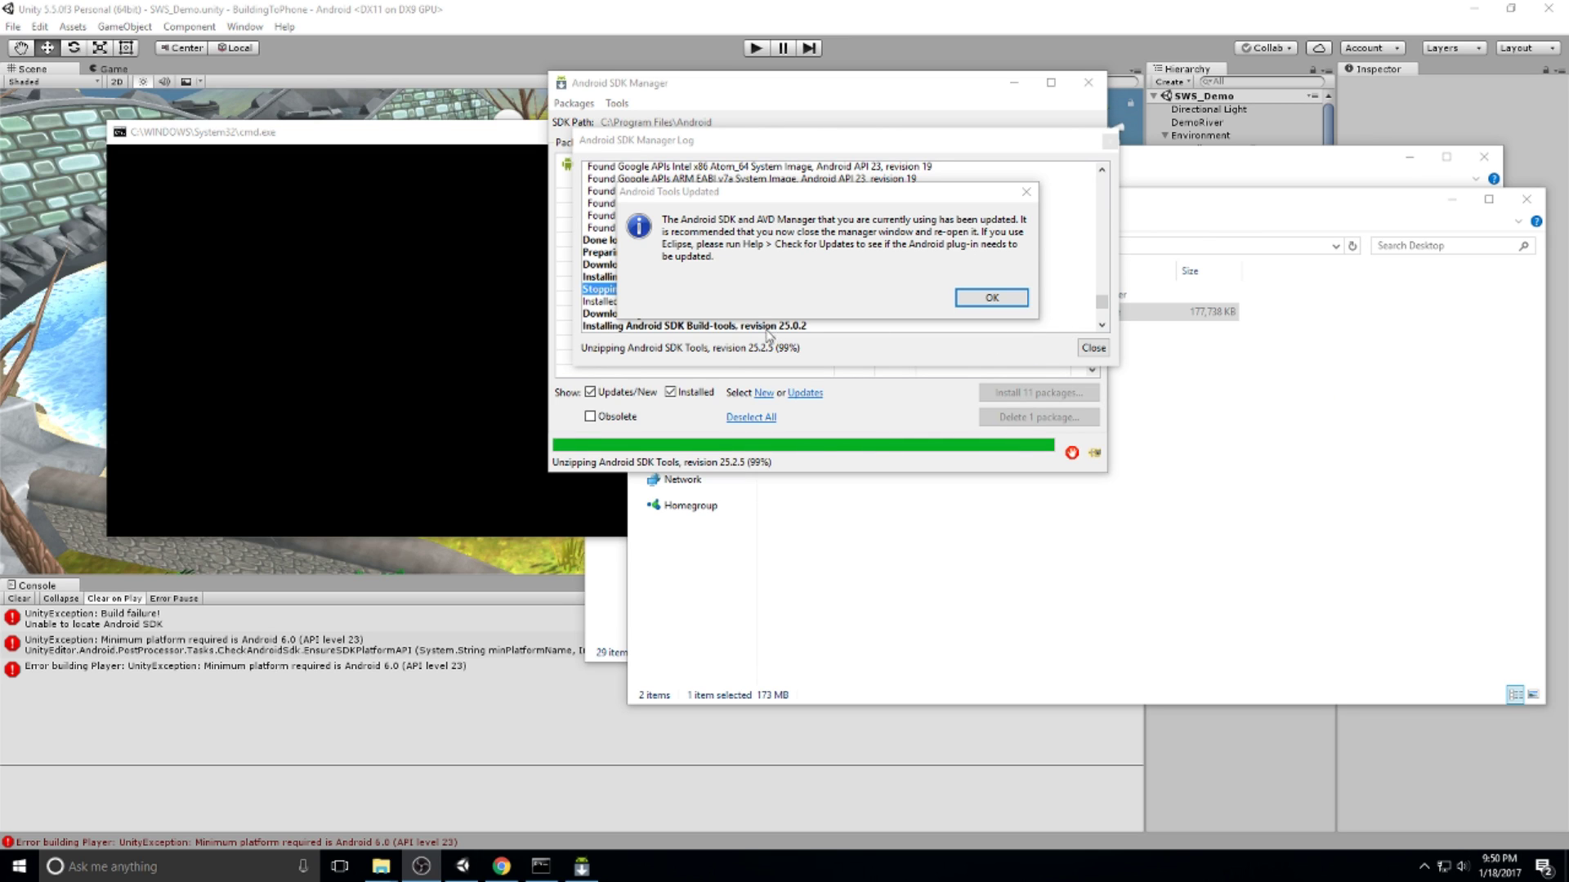
{"action": "left_click_drag", "start_coordinate": [700, 188], "coordinate": [685, 325]}
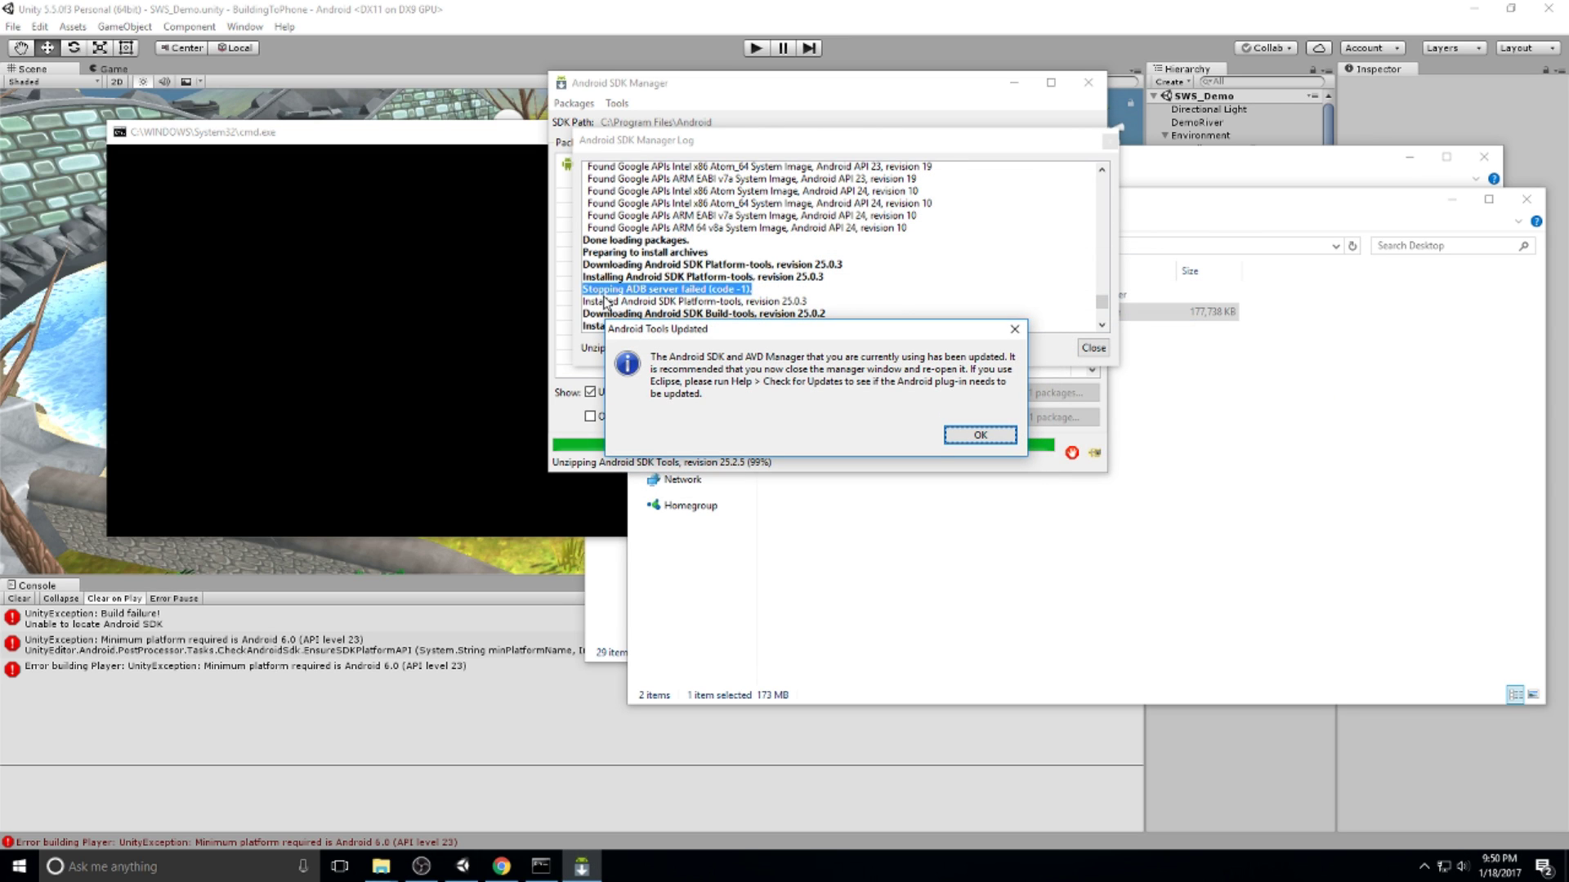
{"action": "left_click_drag", "start_coordinate": [807, 334], "coordinate": [1052, 278]}
{"action": "left_click", "coordinate": [1218, 380]}
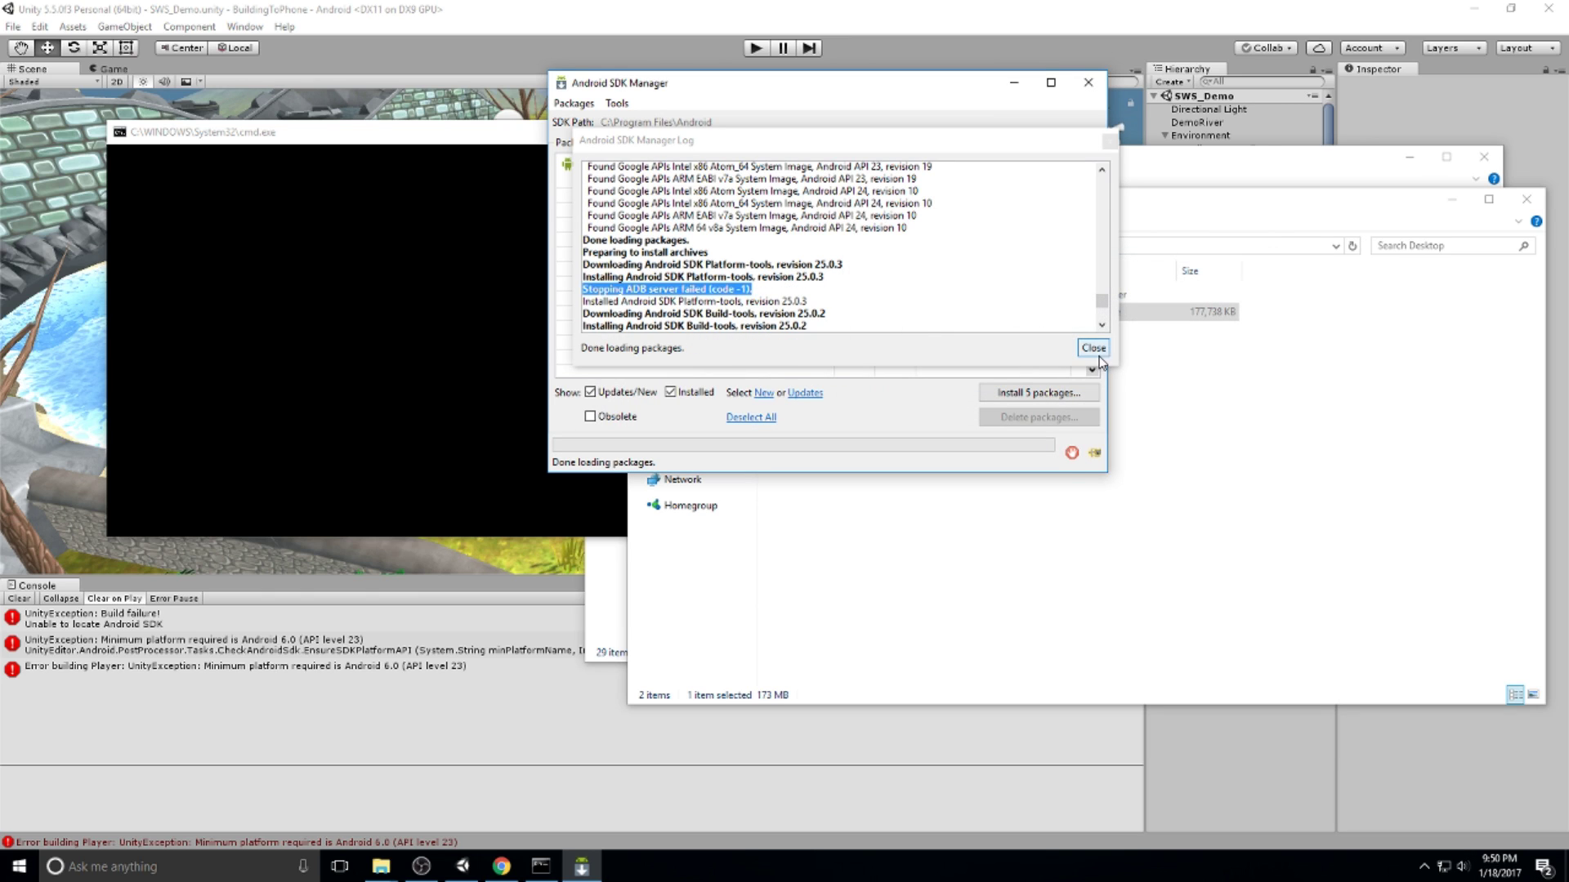
{"action": "left_click", "coordinate": [1093, 348]}
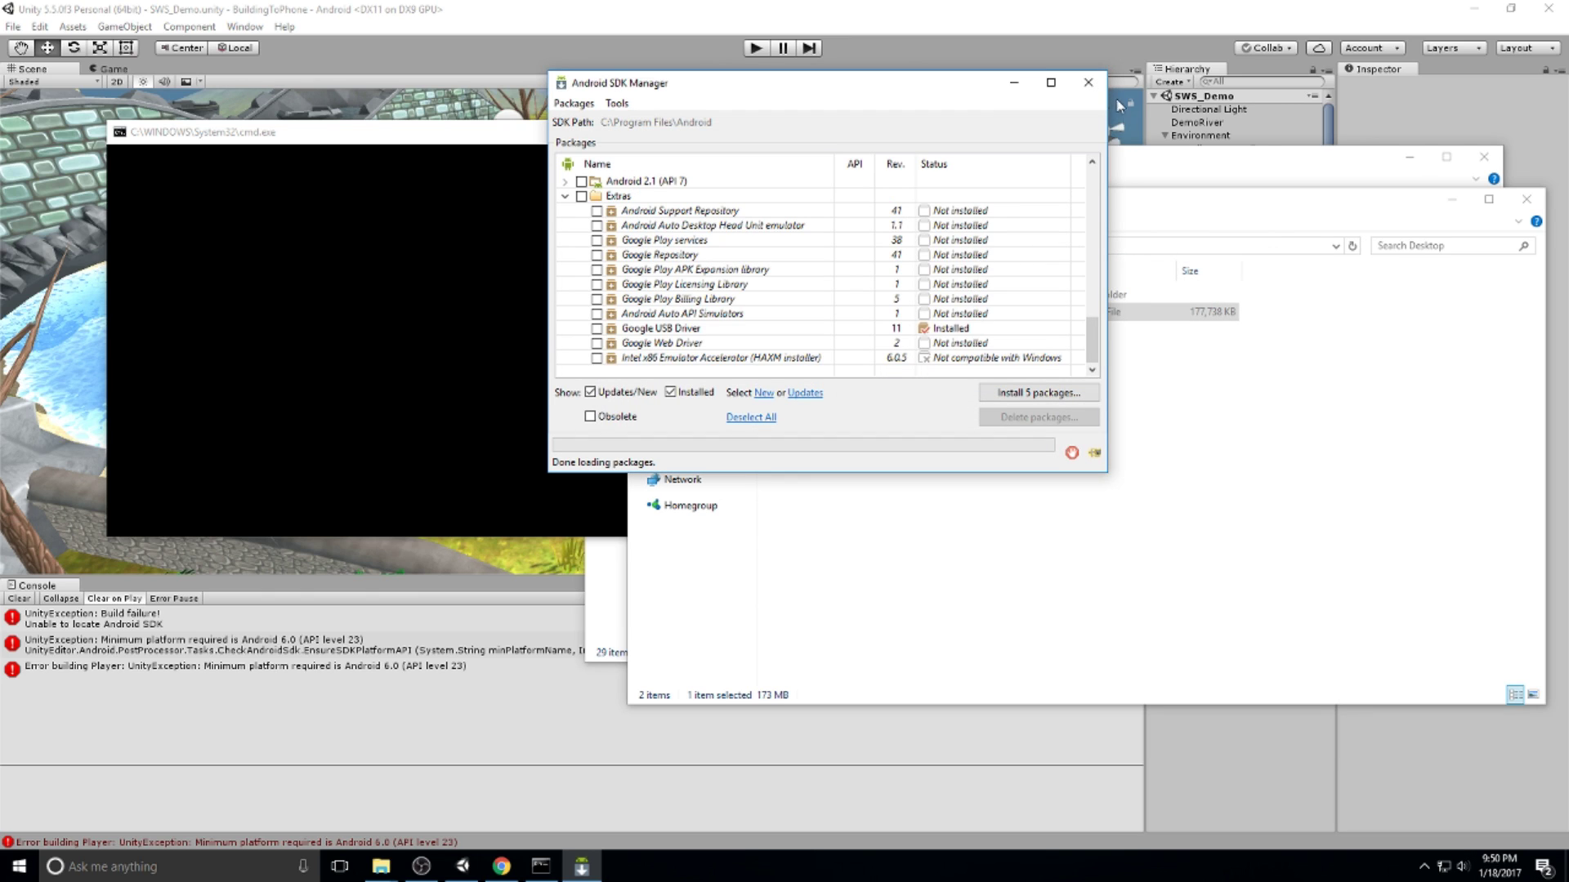
{"action": "left_click", "coordinate": [1088, 82]}
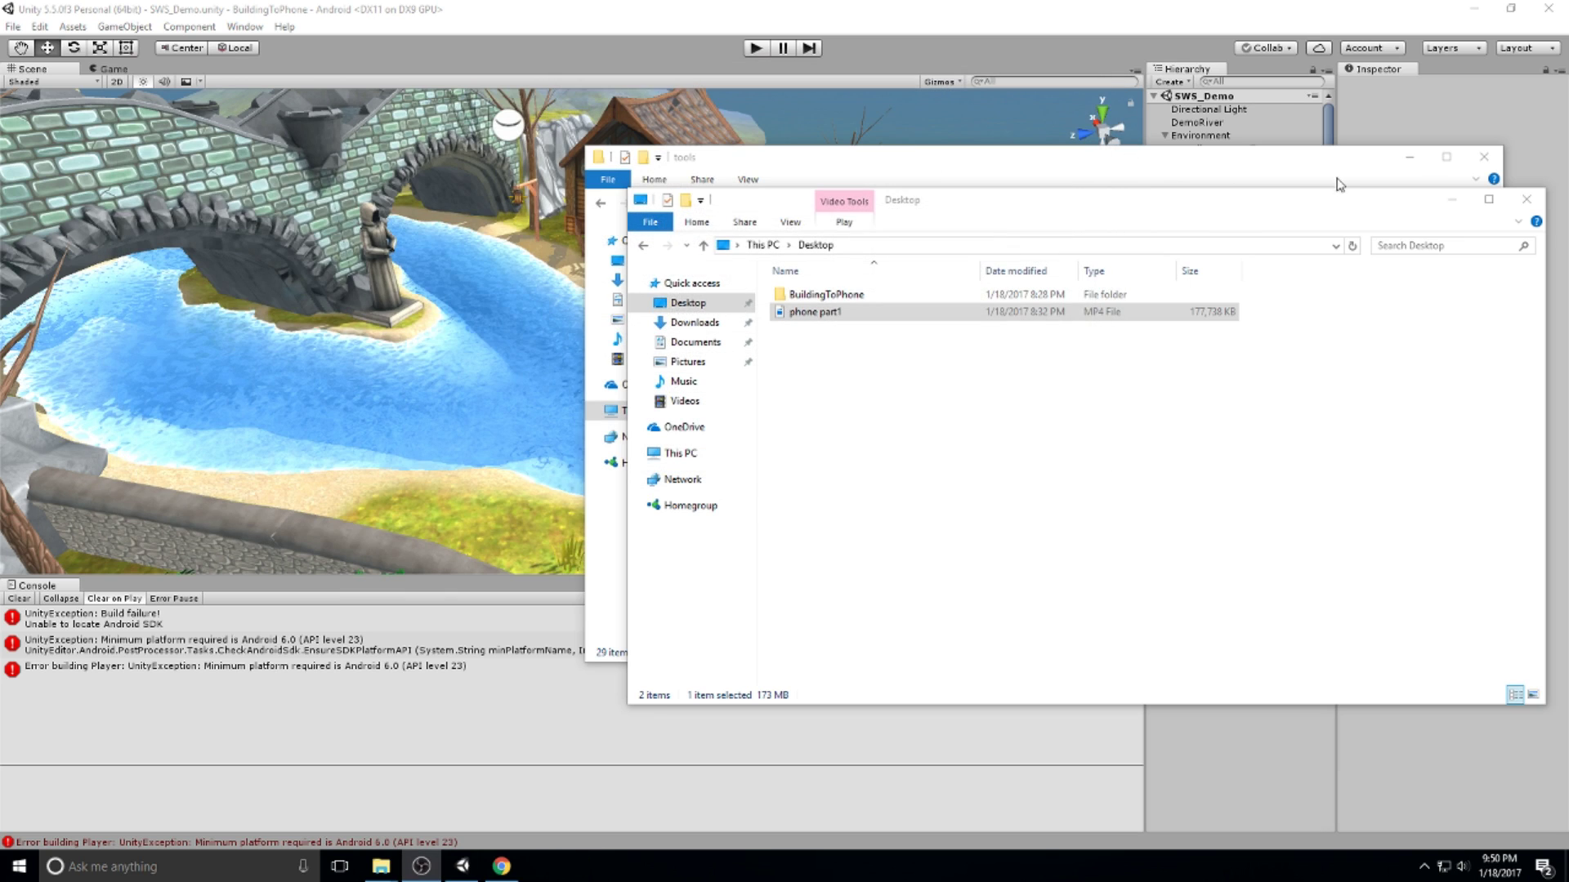
- Close both File Explorer windows and build and run the Android project in Unity with the file name Build
{"action": "left_click", "coordinate": [1533, 202]}
{"action": "left_click", "coordinate": [1484, 156]}
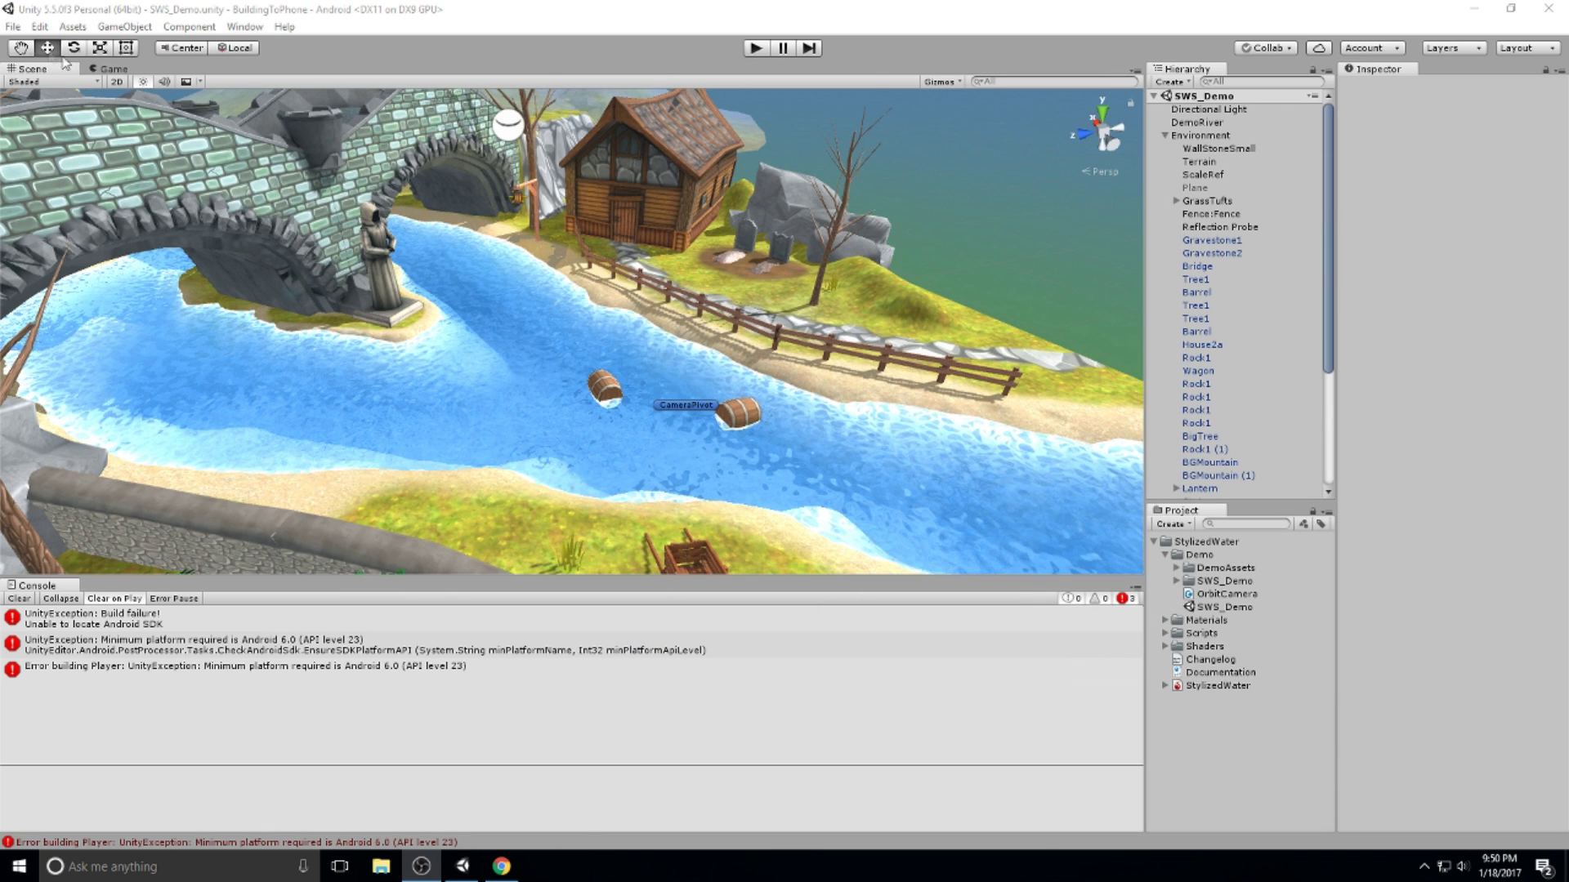
{"action": "left_click", "coordinate": [13, 26]}
{"action": "left_click", "coordinate": [57, 188]}
{"action": "left_click", "coordinate": [12, 26]}
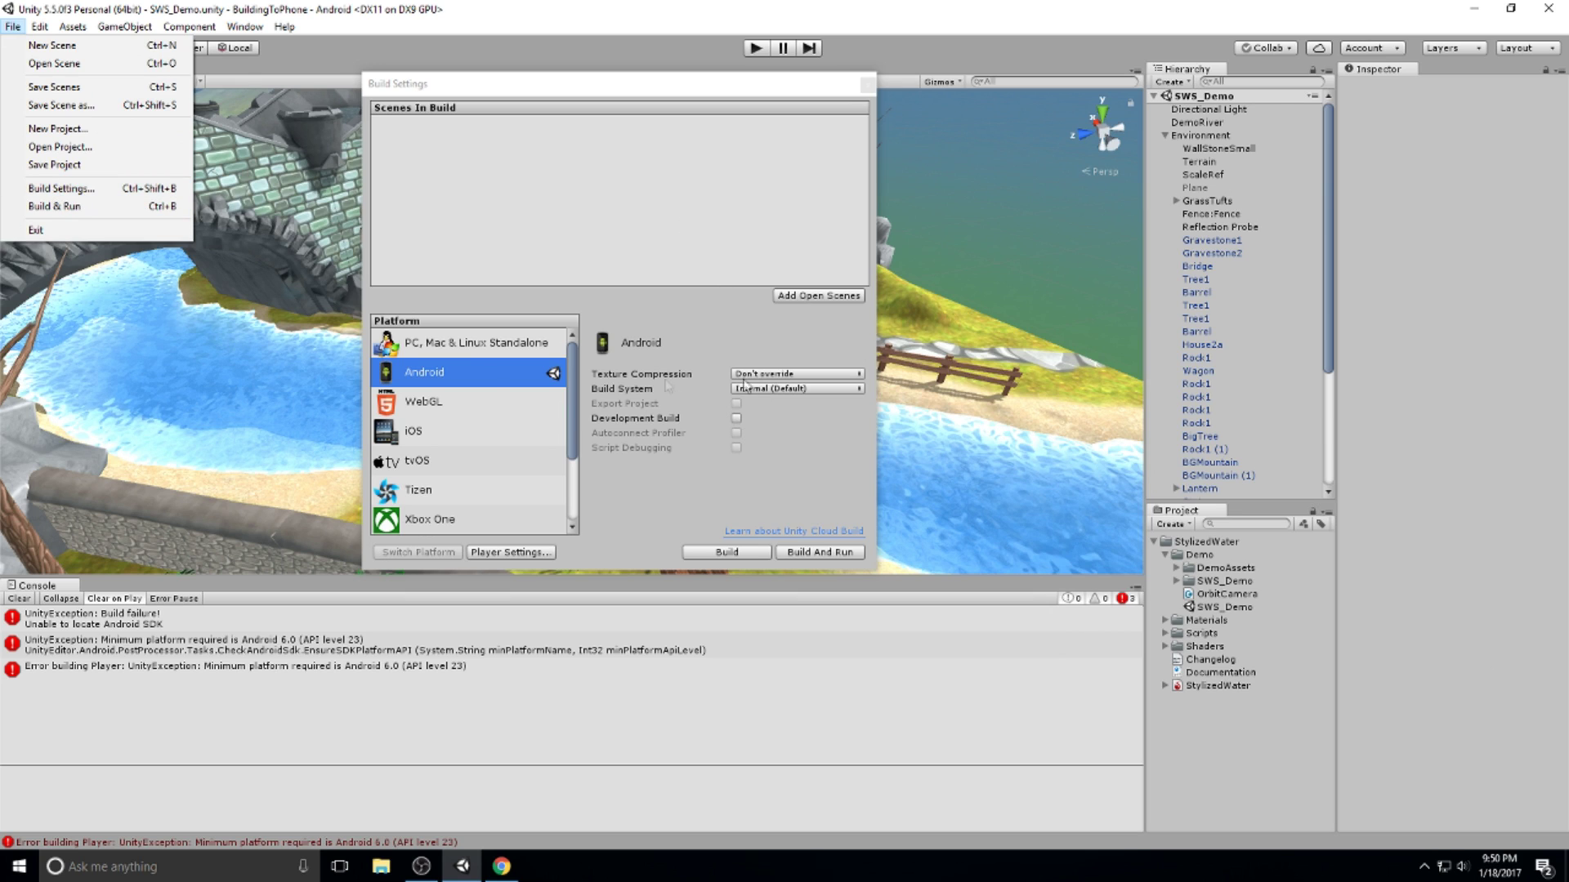
{"action": "left_click", "coordinate": [430, 384]}
{"action": "left_click", "coordinate": [840, 554]}
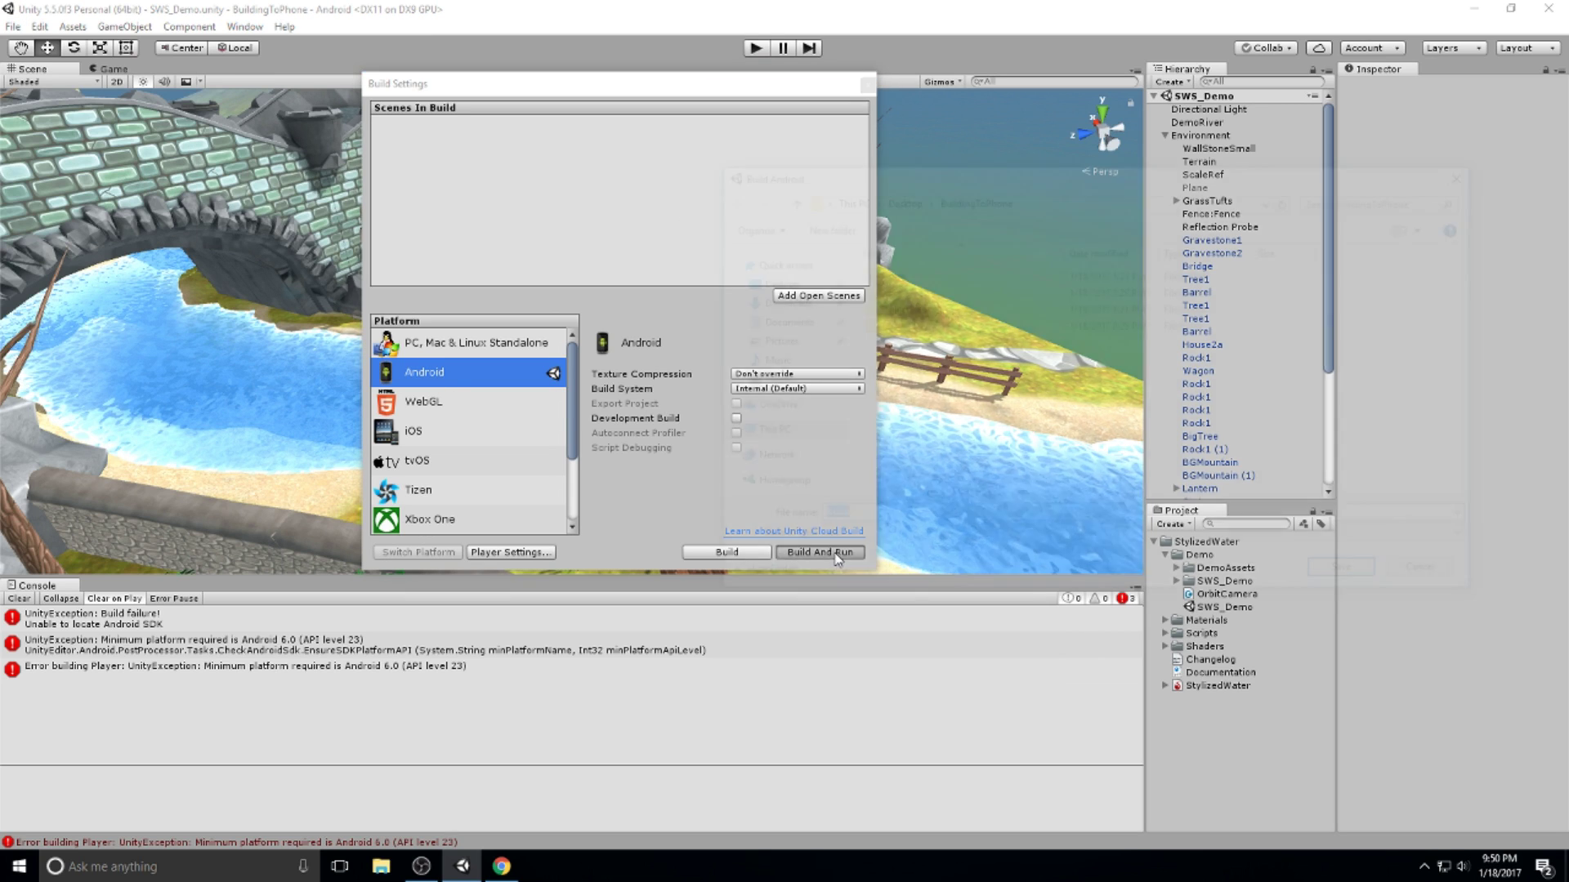
{"action": "type", "text": "Build"}
{"action": "key", "text": "Return"}
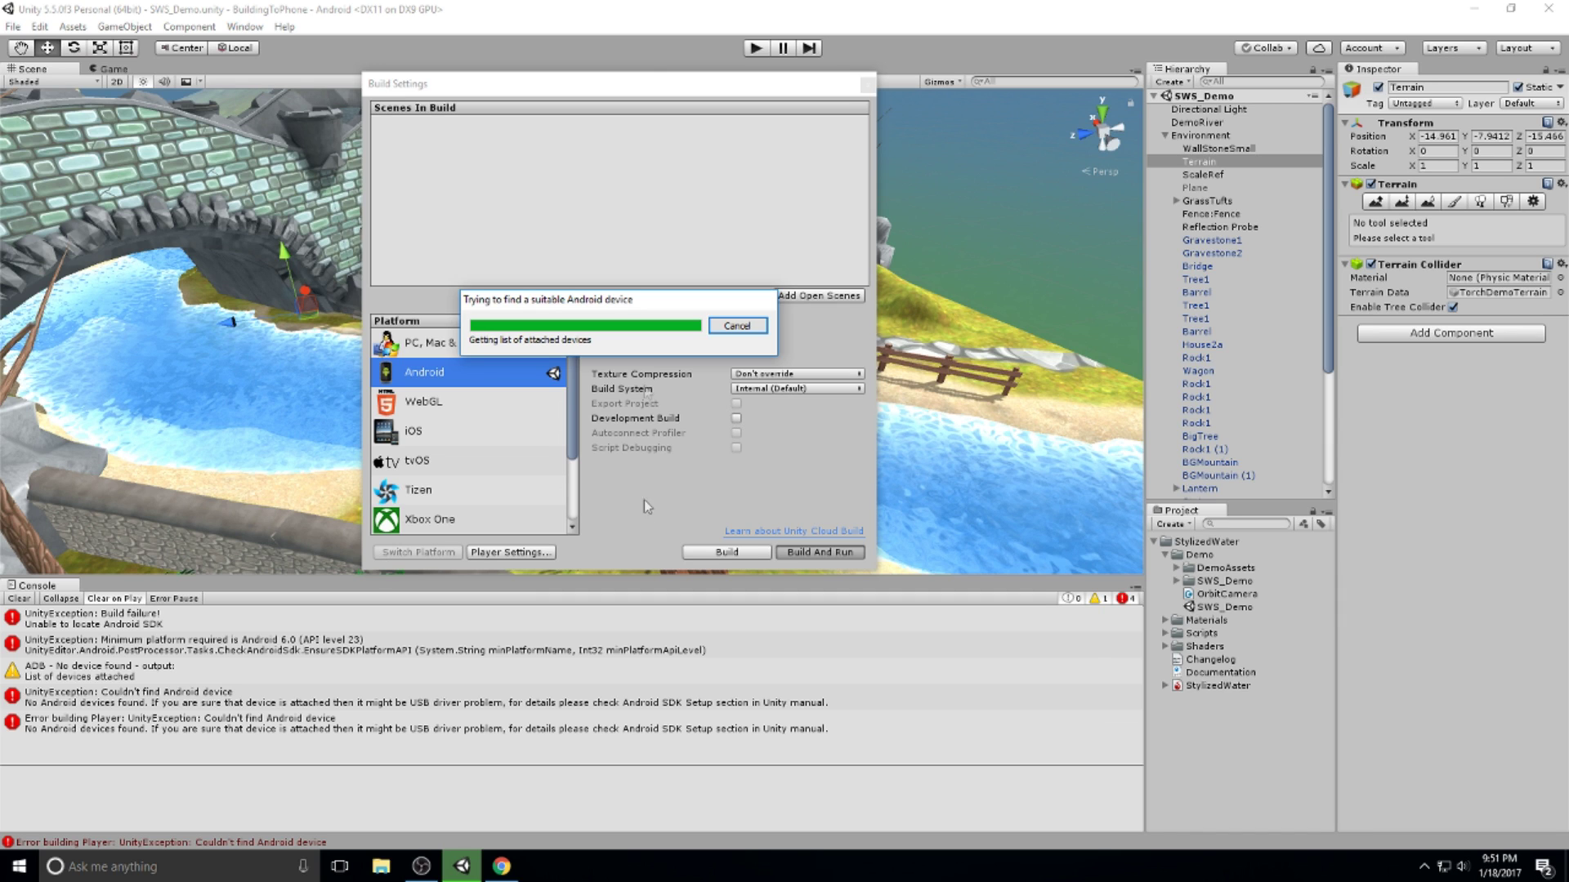
- In File Explorer, open the Downloads folder and select the jdk-8u121-windows-x64 installer
{"action": "left_click", "coordinate": [381, 866]}
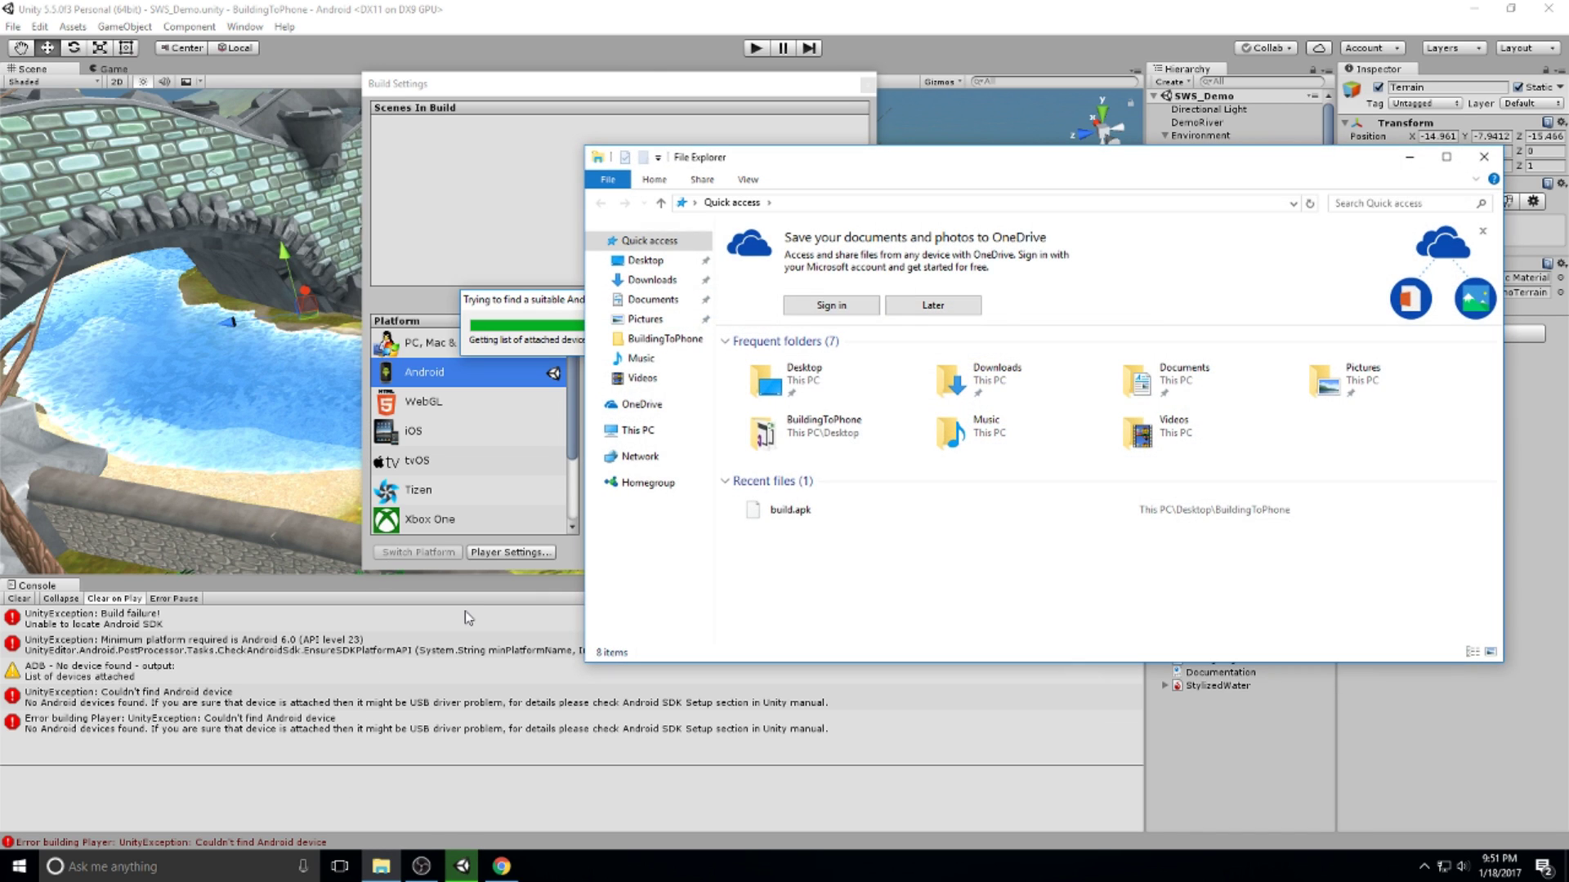
{"action": "left_click", "coordinate": [670, 282]}
{"action": "left_click", "coordinate": [867, 252]}
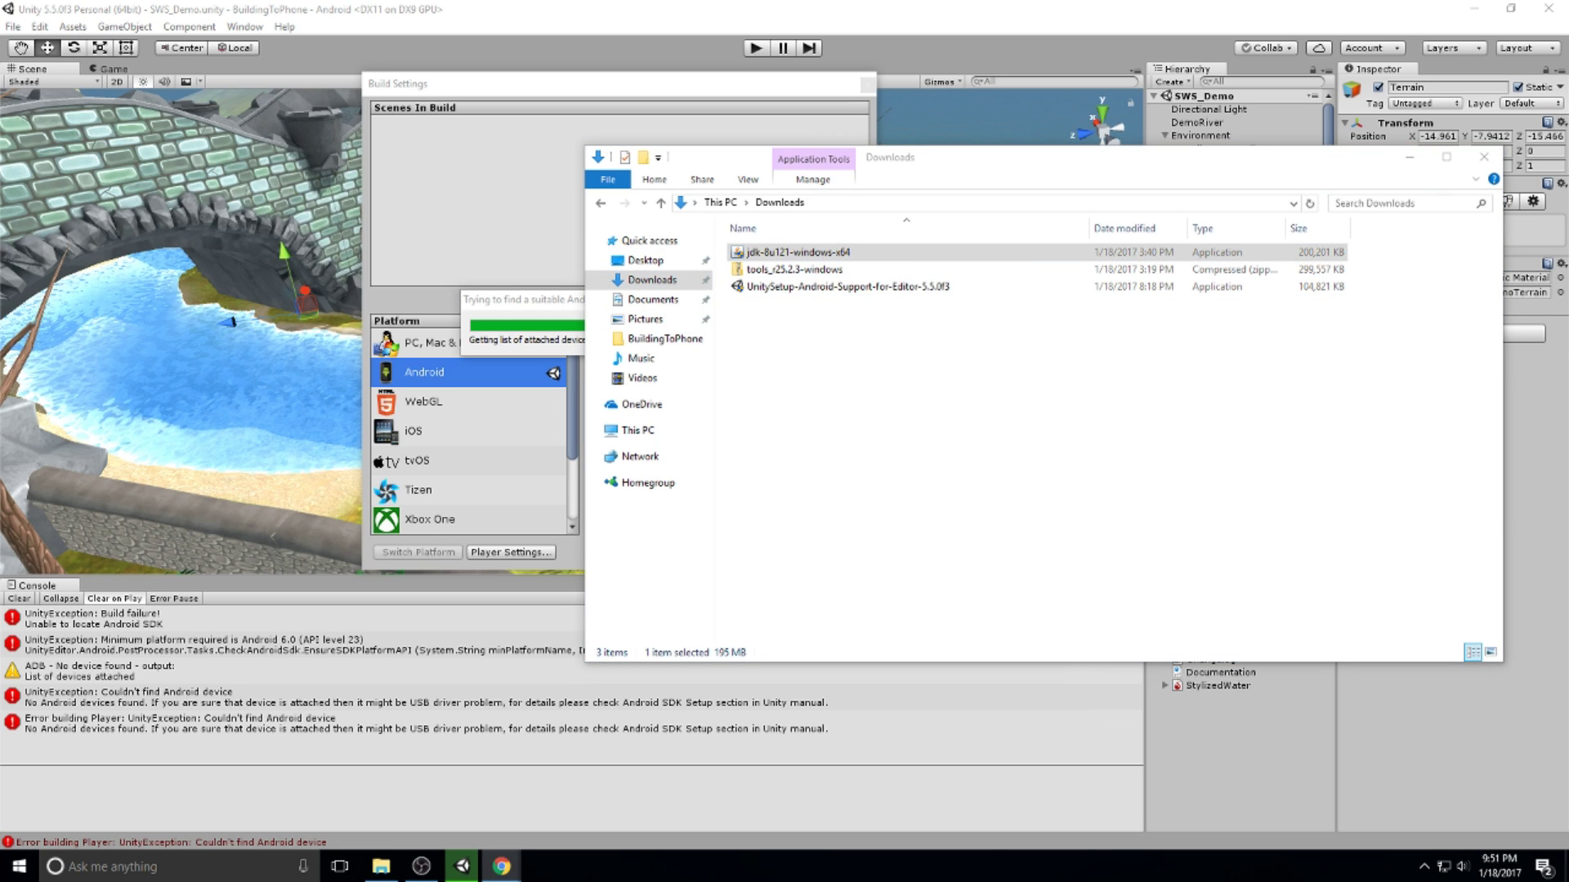
- Switch to Chrome, search Google for jdk, and open Oracle's Java SE Development Kit 8 download page
{"action": "double_click", "coordinate": [1026, 175]}
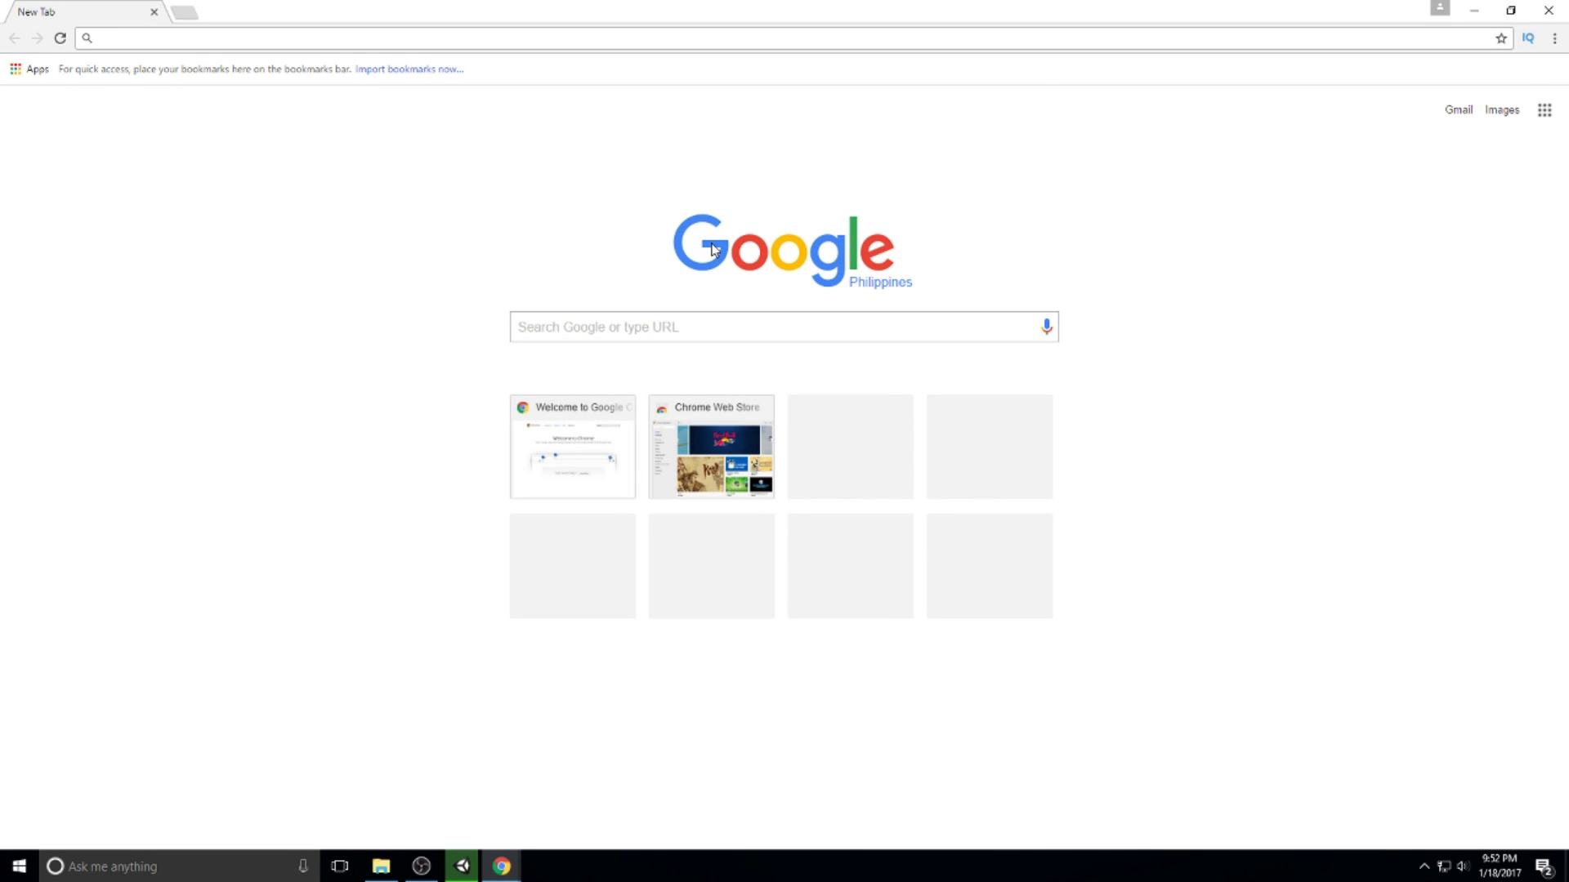
{"action": "type", "text": "jdk"}
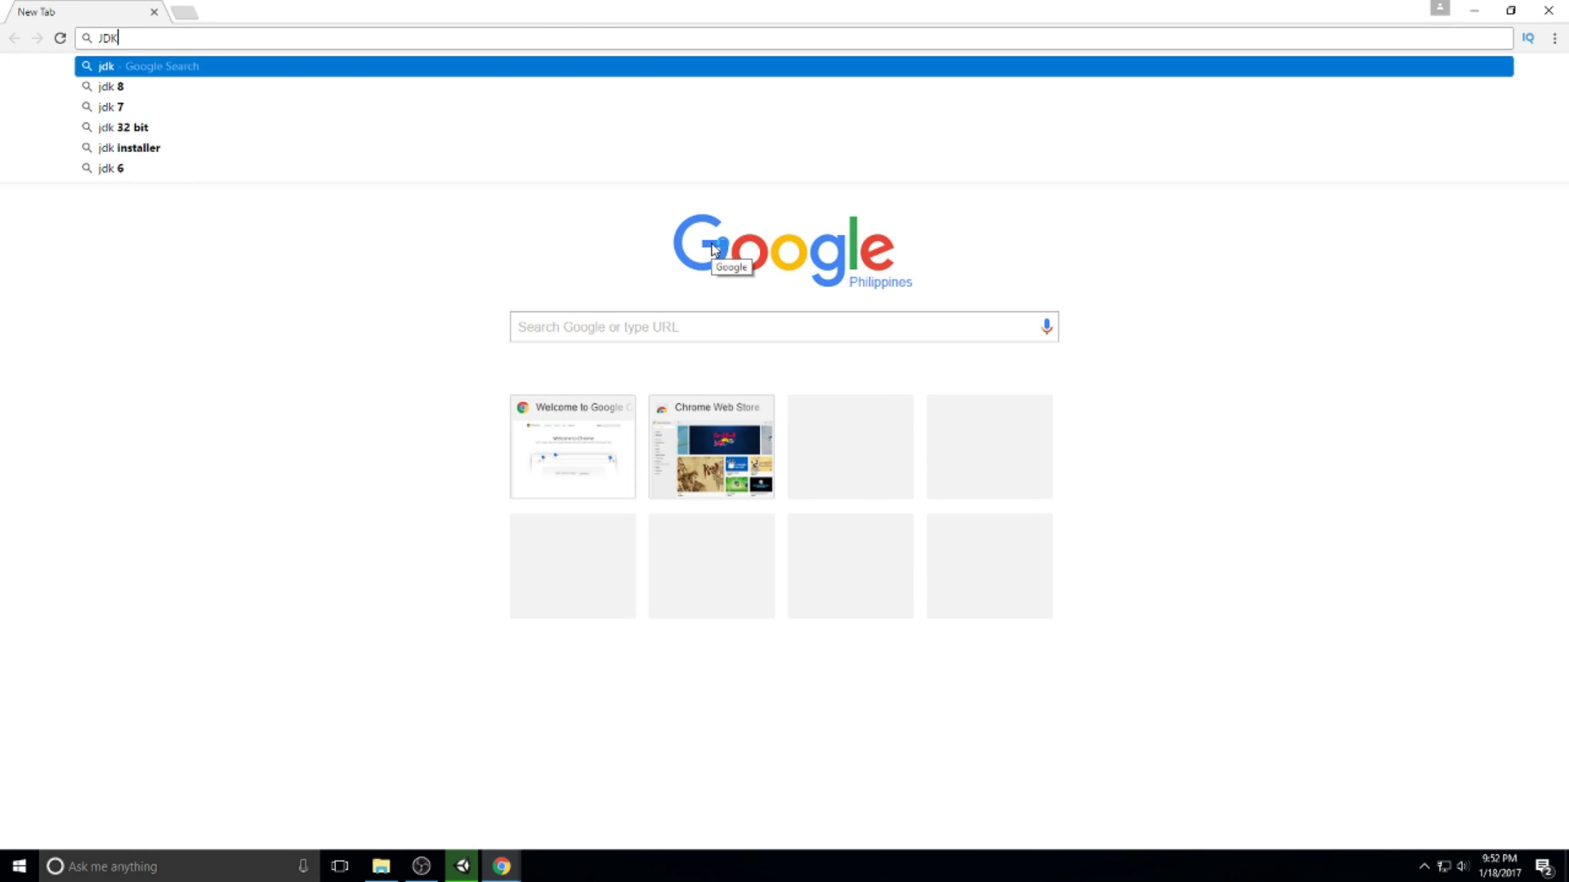
{"action": "key", "text": "Return"}
{"action": "left_click", "coordinate": [398, 208]}
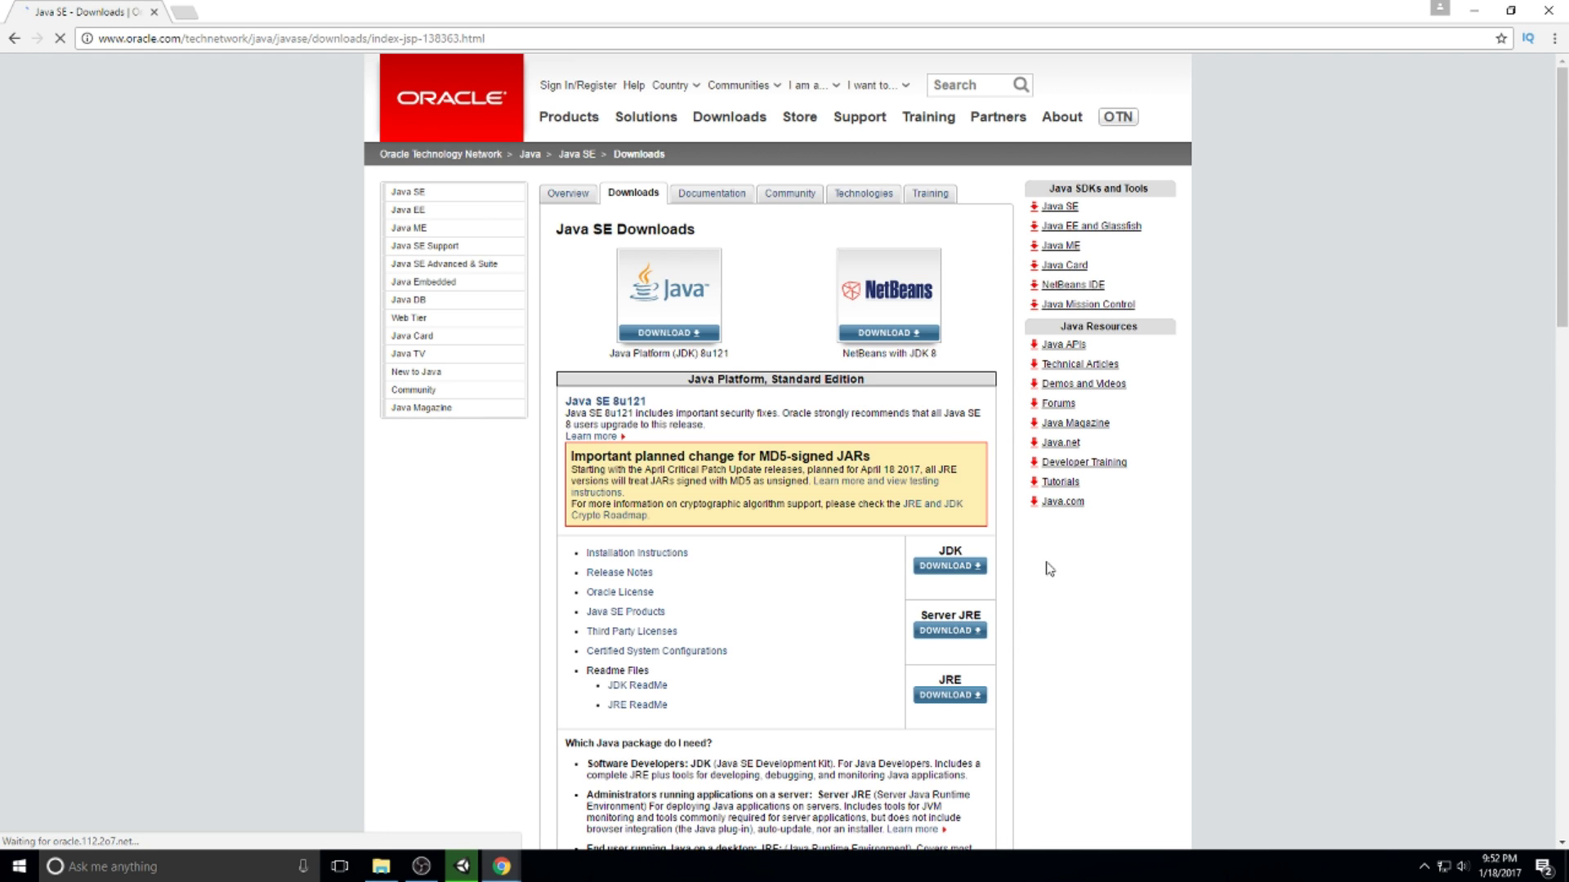
{"action": "mouse_move", "coordinate": [1044, 563]}
{"action": "left_mouse_down"}
{"action": "mouse_move", "coordinate": [813, 572]}
{"action": "mouse_move", "coordinate": [1050, 572]}
{"action": "left_mouse_up"}
{"action": "left_click", "coordinate": [933, 565]}
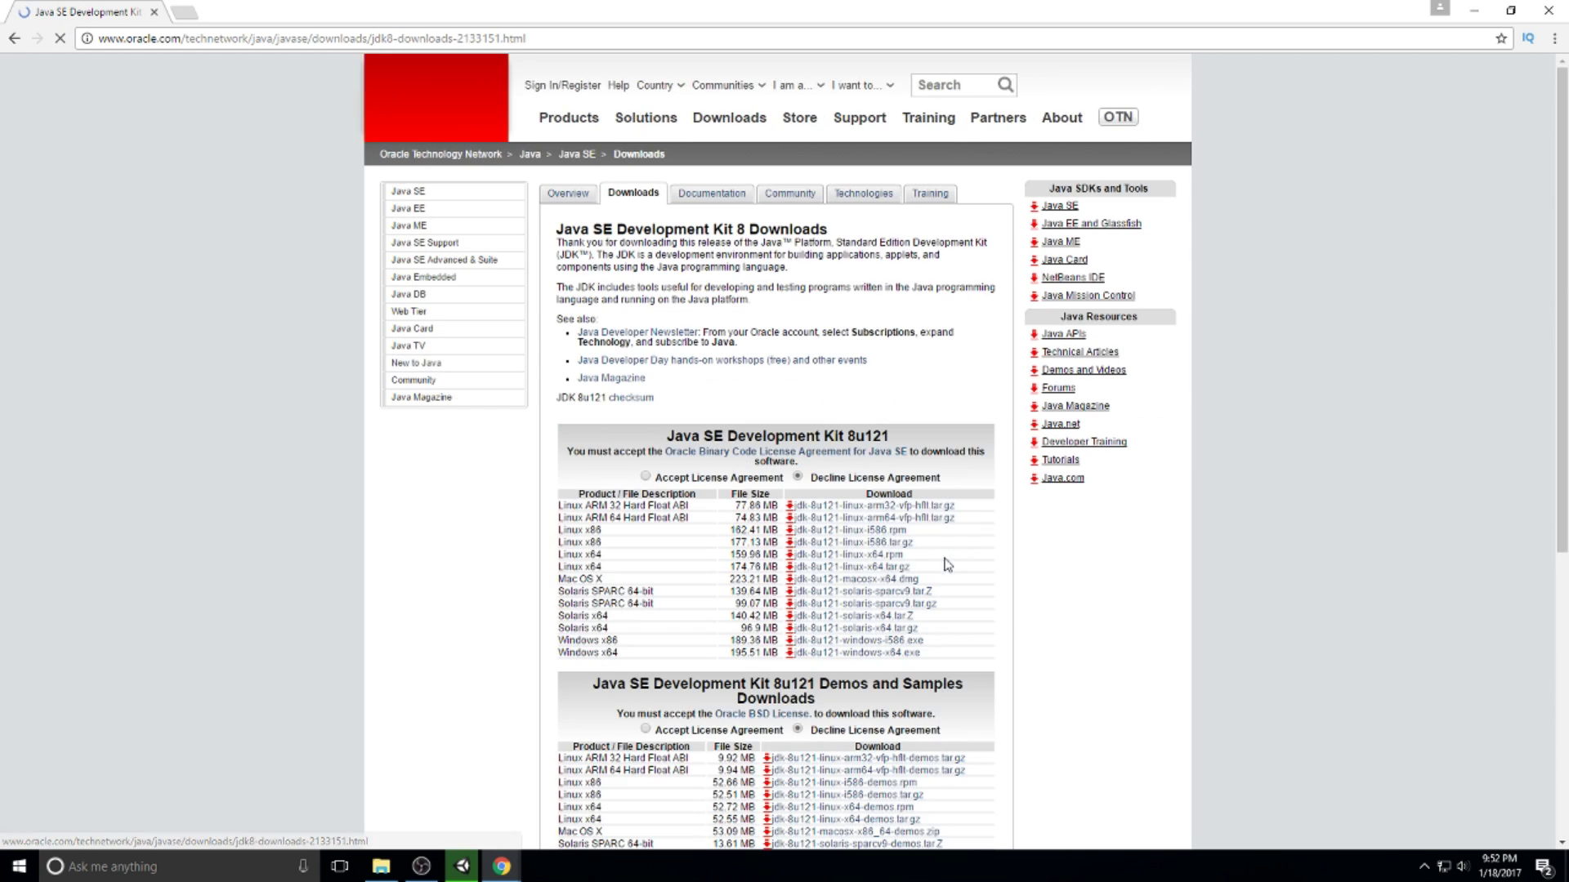
- Accept the JDK 8u121 license agreement, start the Windows x64 download, cancel it, and return to File Explorer
{"action": "scroll", "coordinate": [828, 382], "scroll_direction": "down", "scroll_amount": 1}
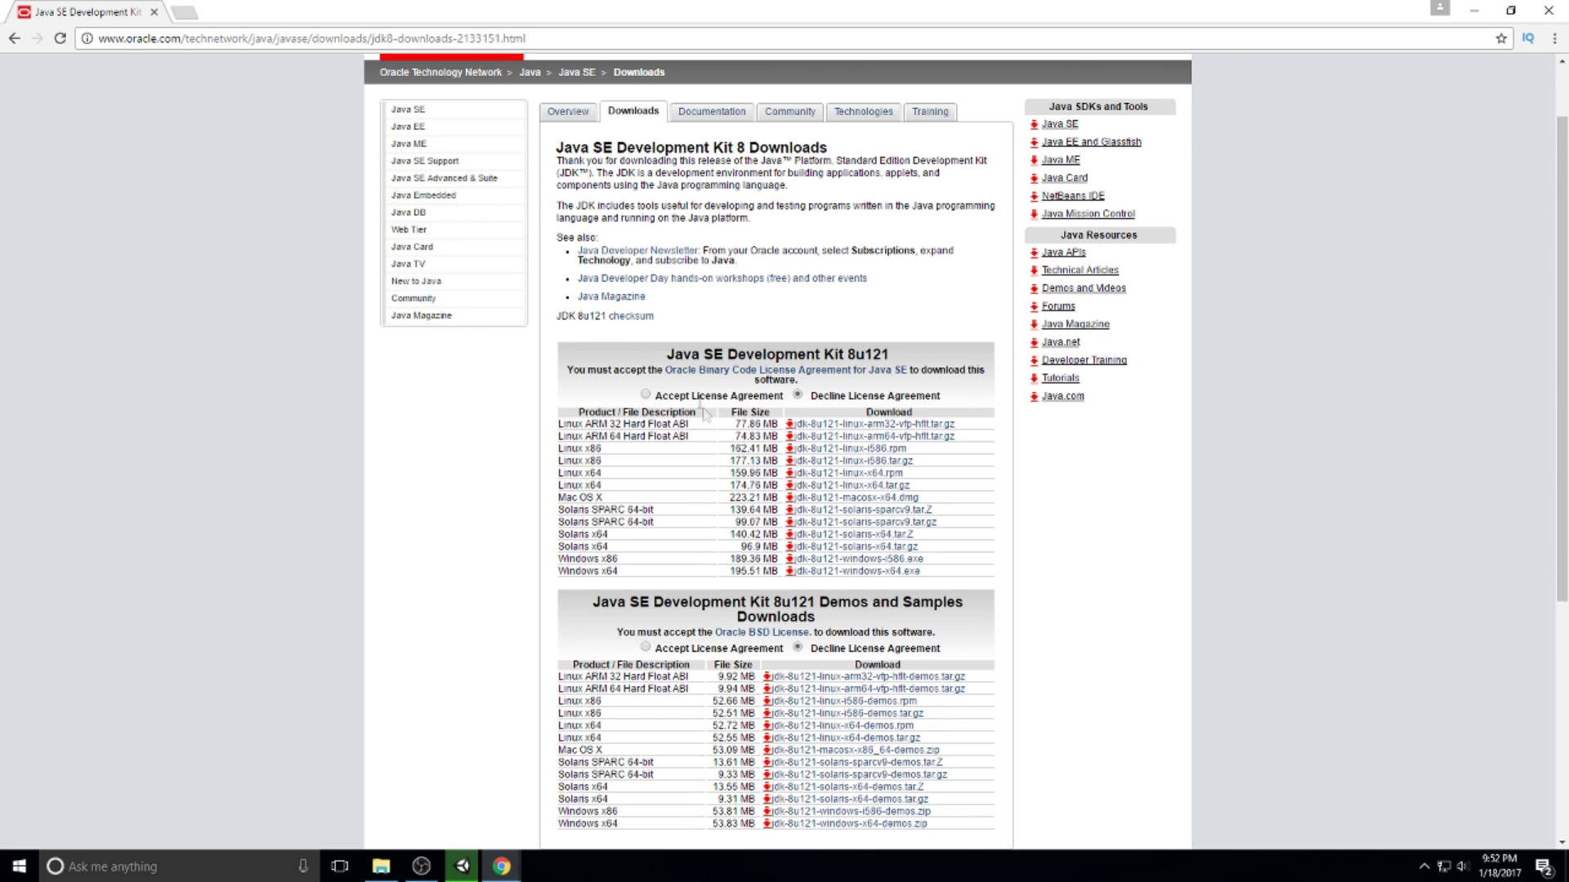
{"action": "left_click", "coordinate": [645, 395]}
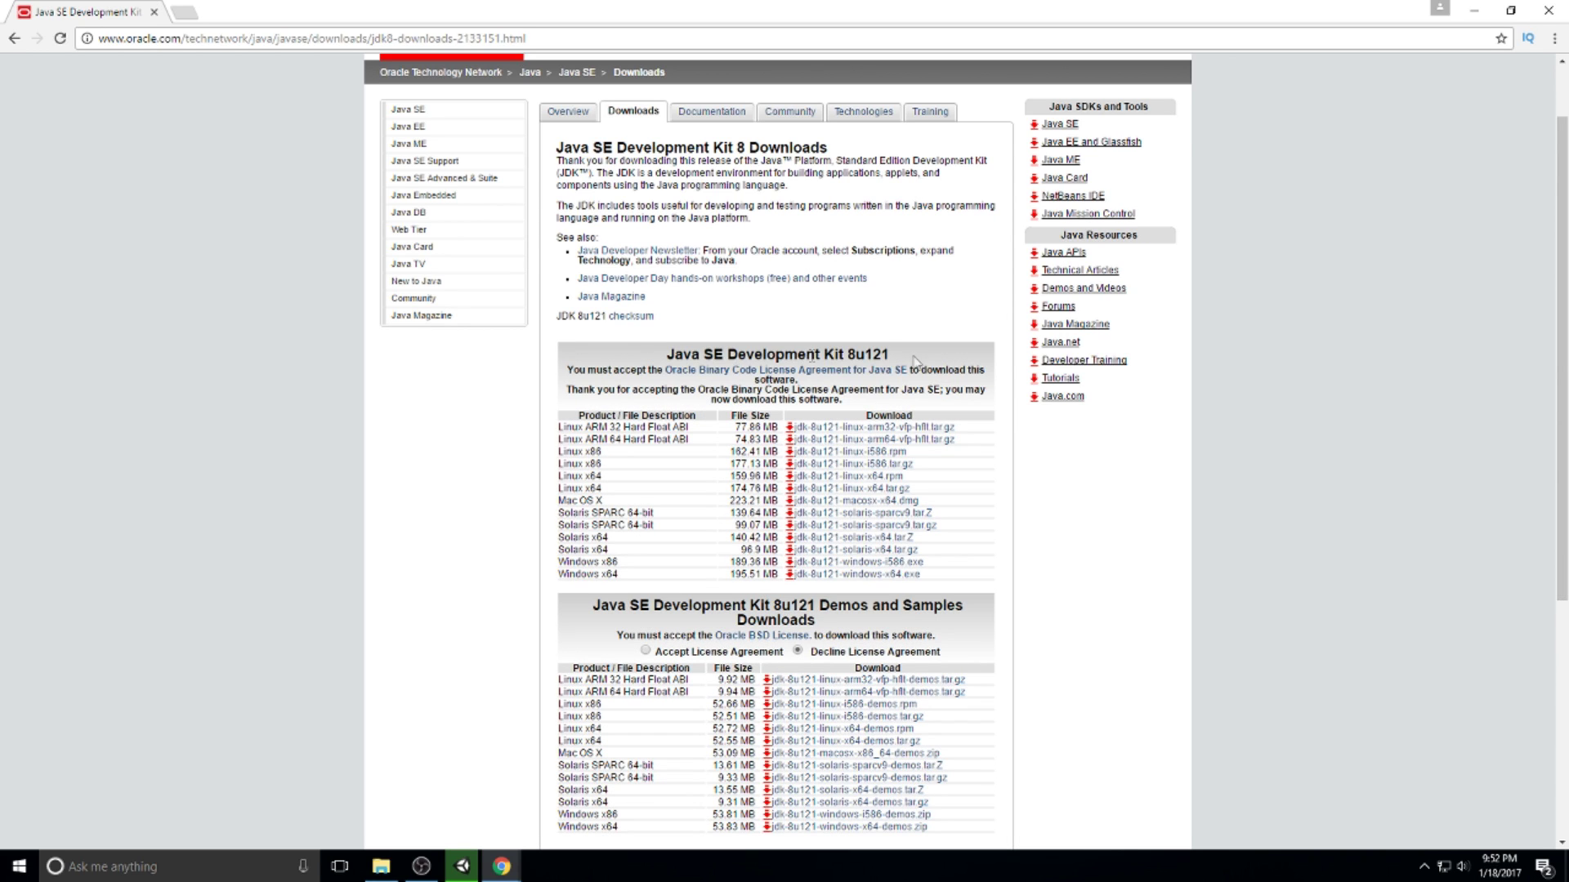
{"action": "left_click", "coordinate": [871, 575]}
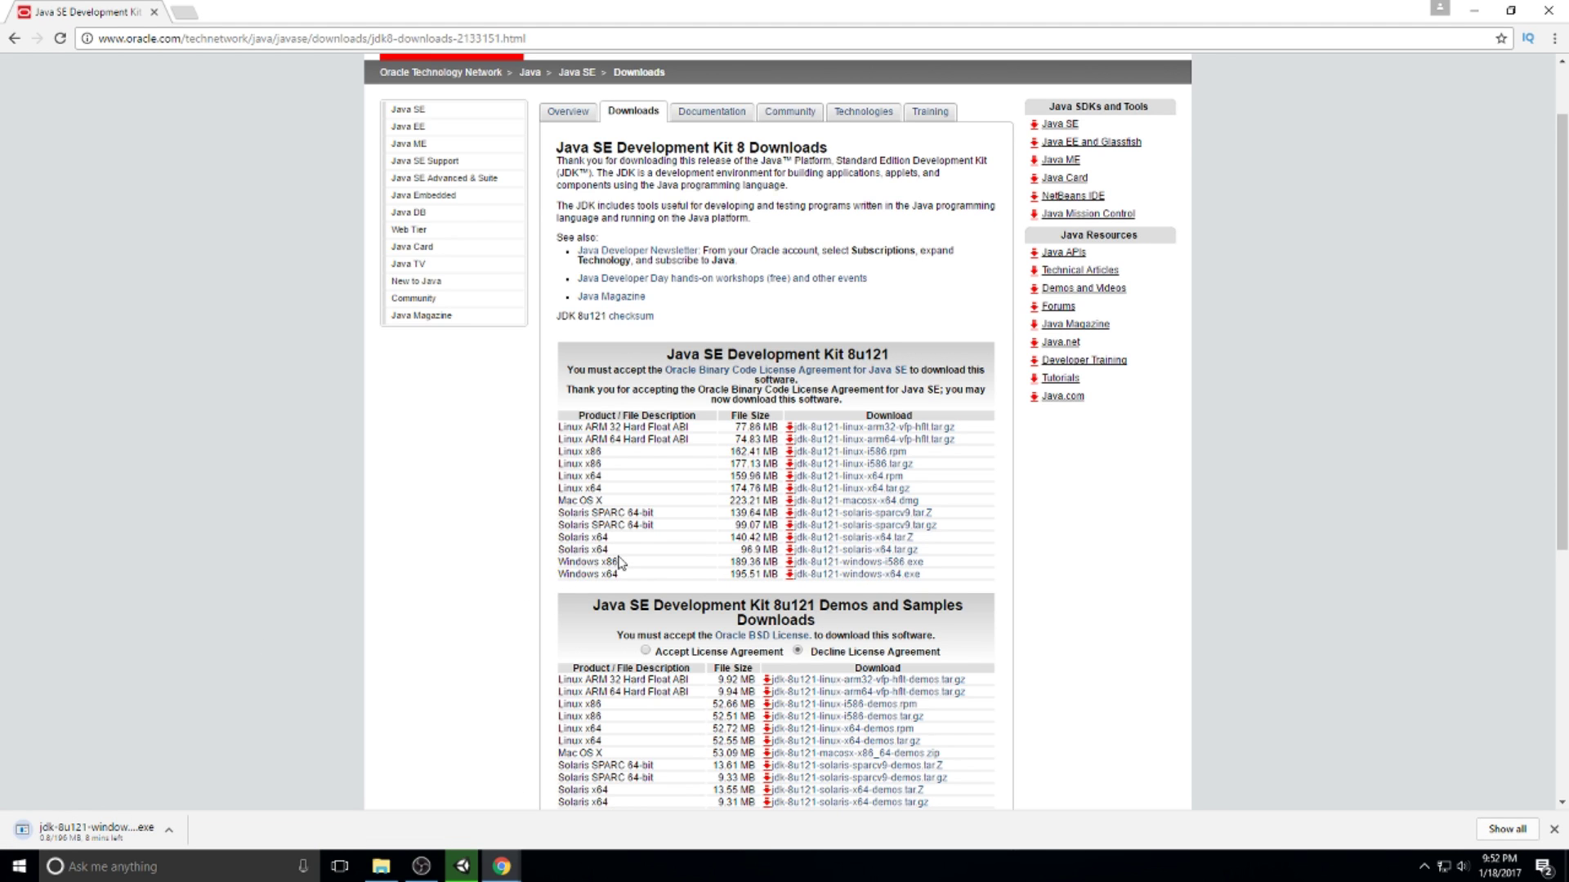
{"action": "left_click", "coordinate": [168, 831]}
{"action": "left_click", "coordinate": [206, 805]}
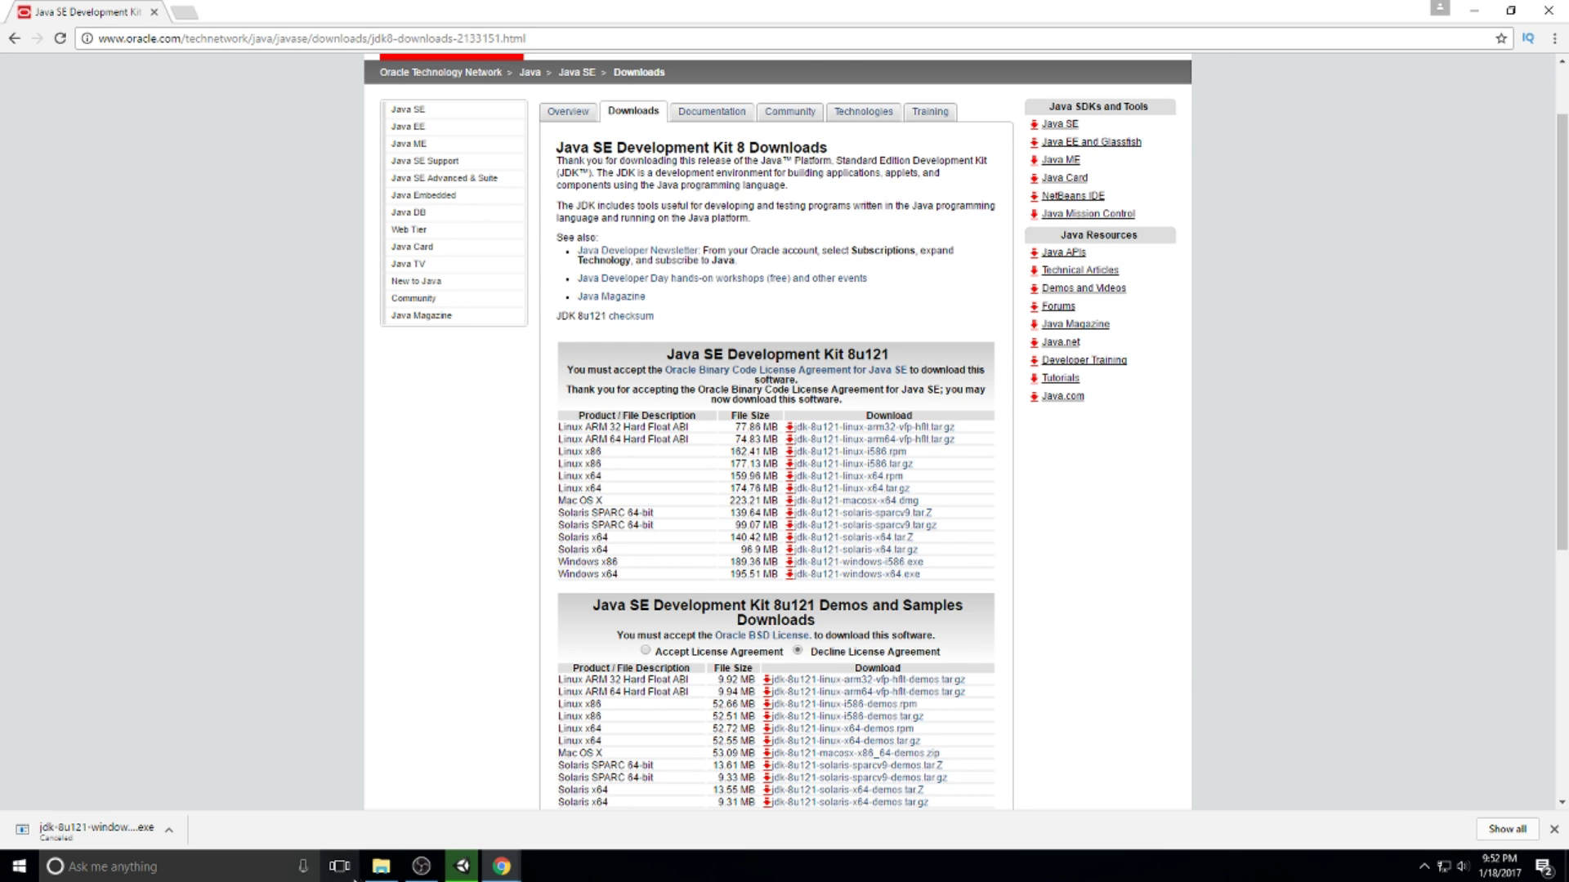
{"action": "left_click", "coordinate": [381, 866]}
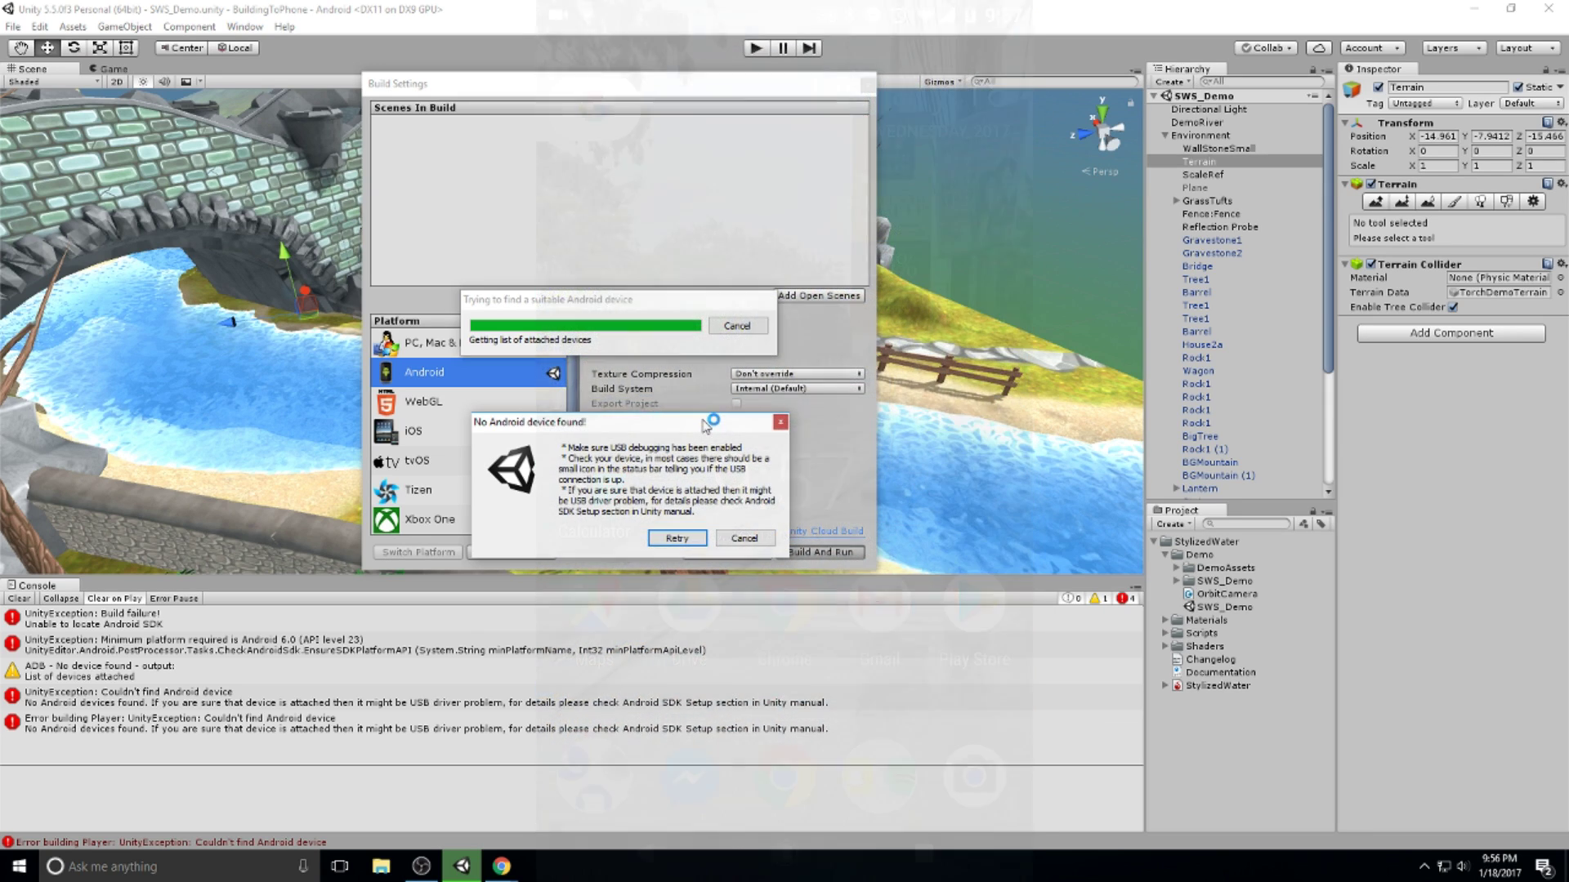
- Retry Unity's search for an Android device and open the phone's USB charging options from its notification
{"action": "left_click", "coordinate": [675, 537]}
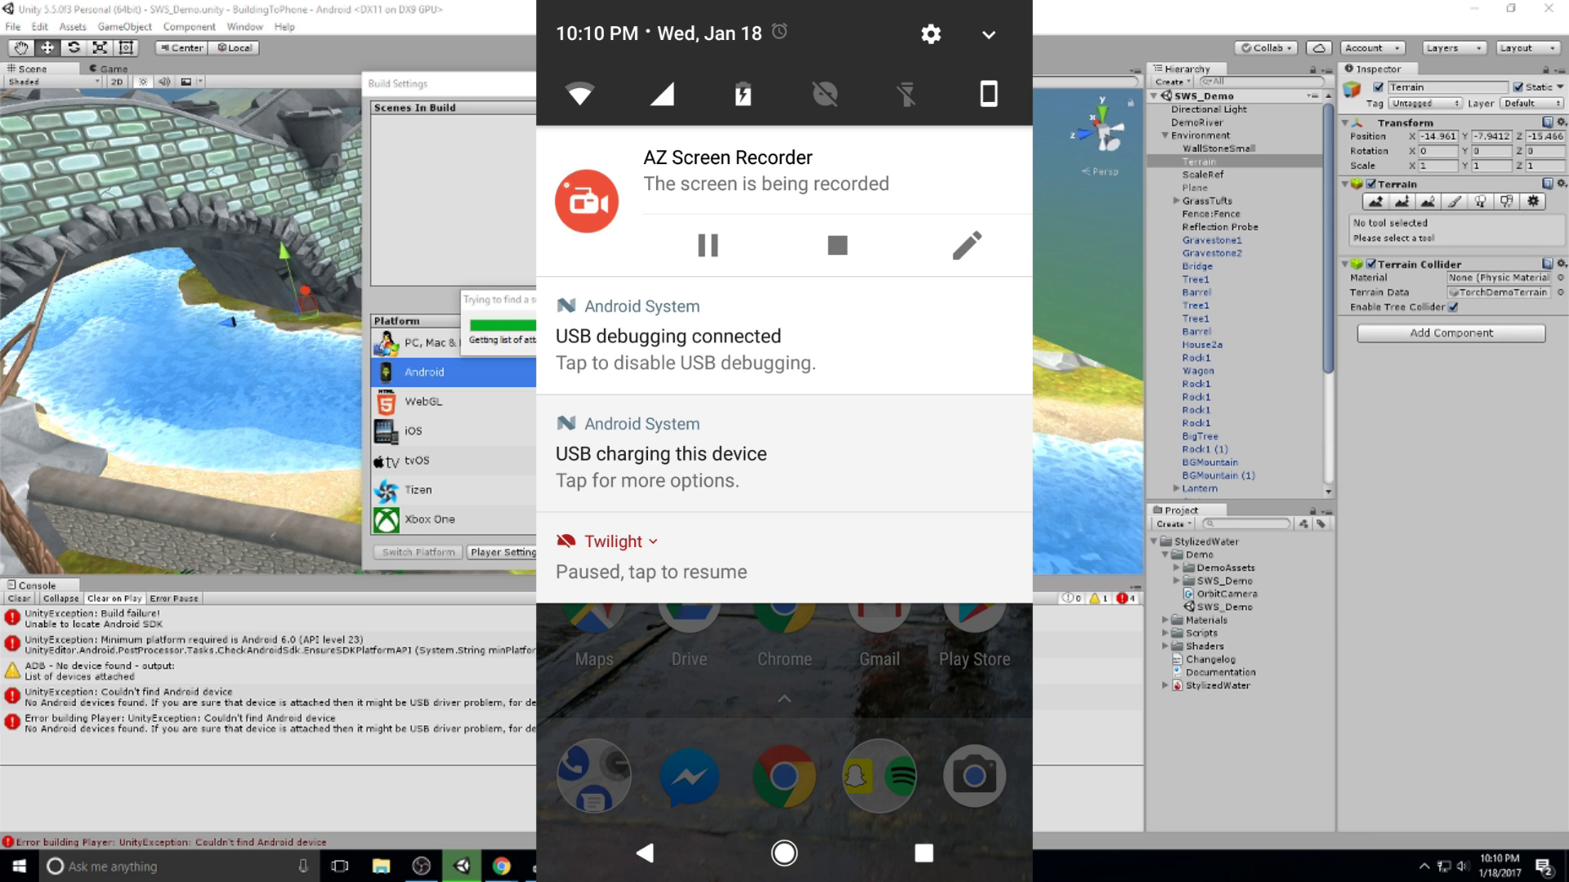
{"action": "left_click", "coordinate": [785, 454]}
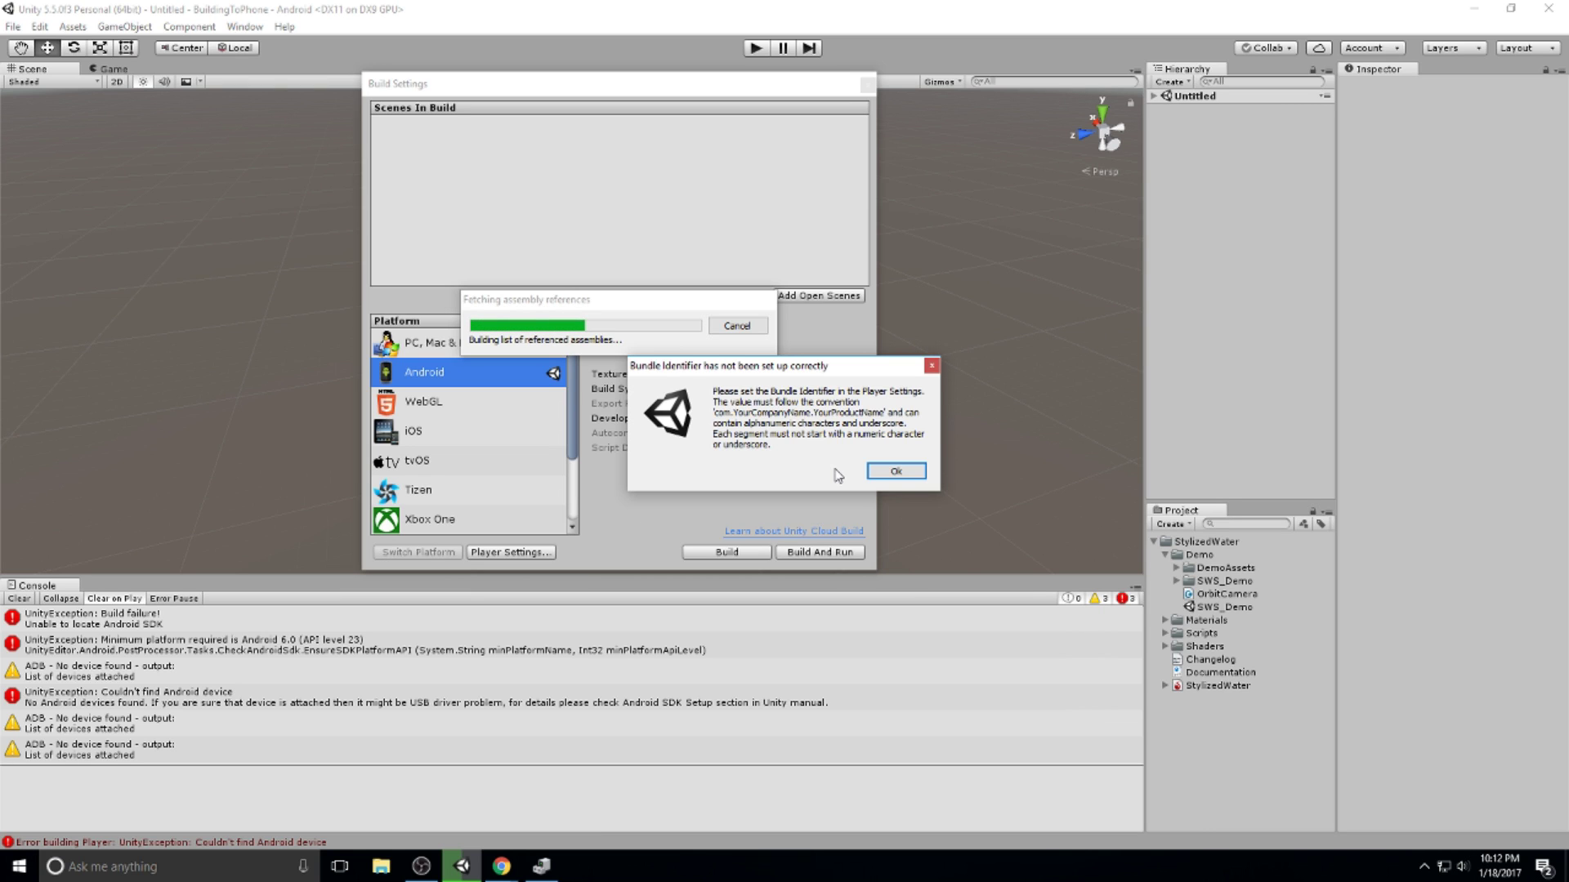
- Dismiss the bundle identifier notice, open the Android Player Settings, and expand Other Settings
{"action": "left_click", "coordinate": [896, 472]}
{"action": "left_click", "coordinate": [514, 554]}
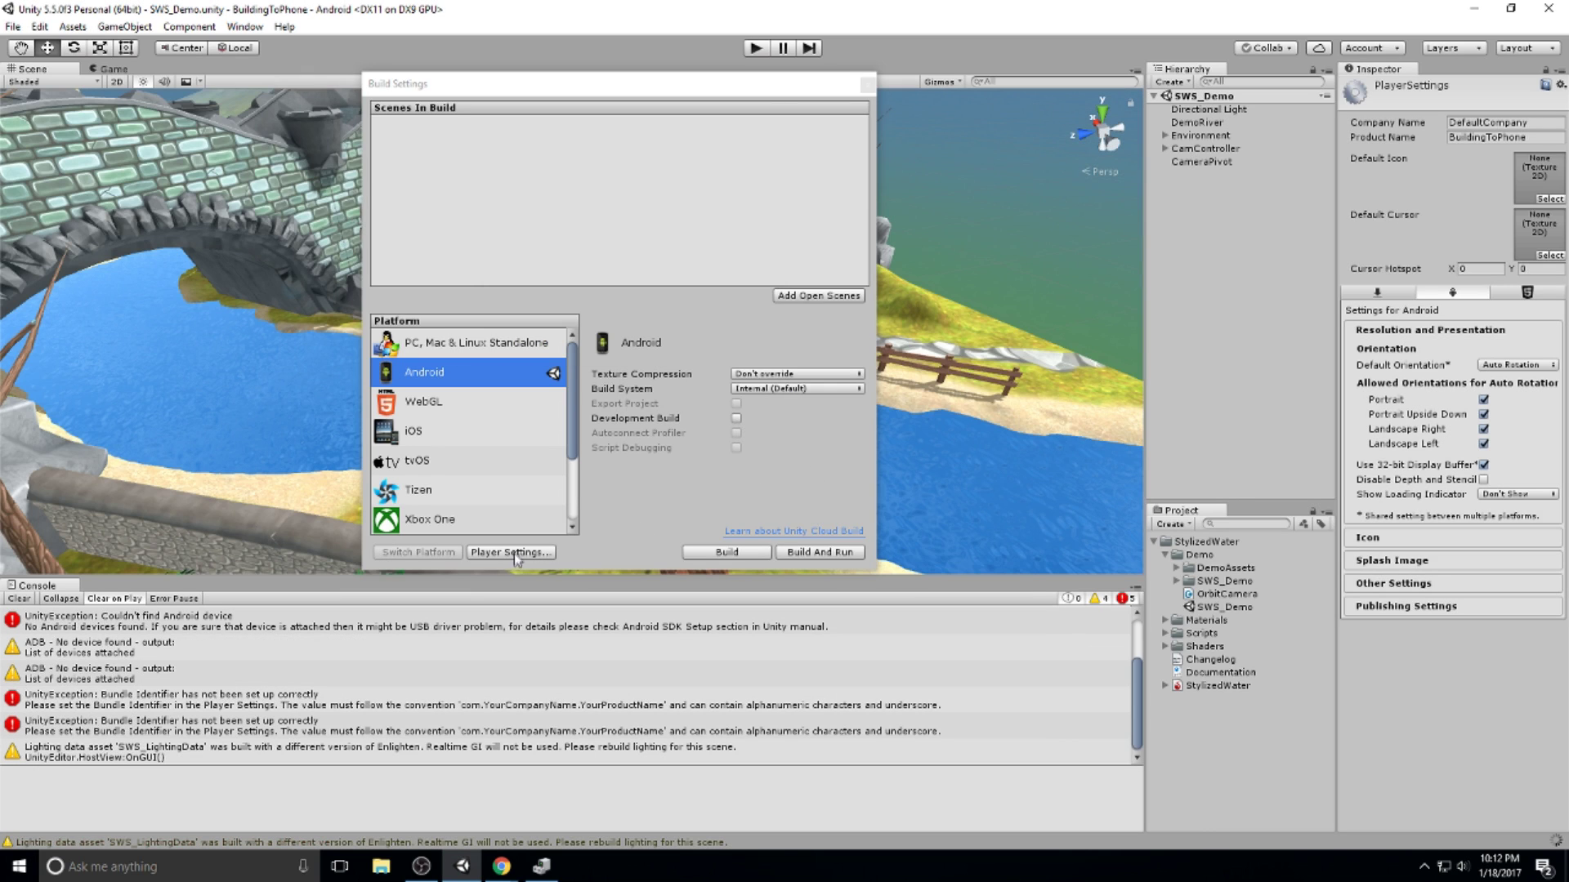
{"action": "left_click", "coordinate": [1445, 606]}
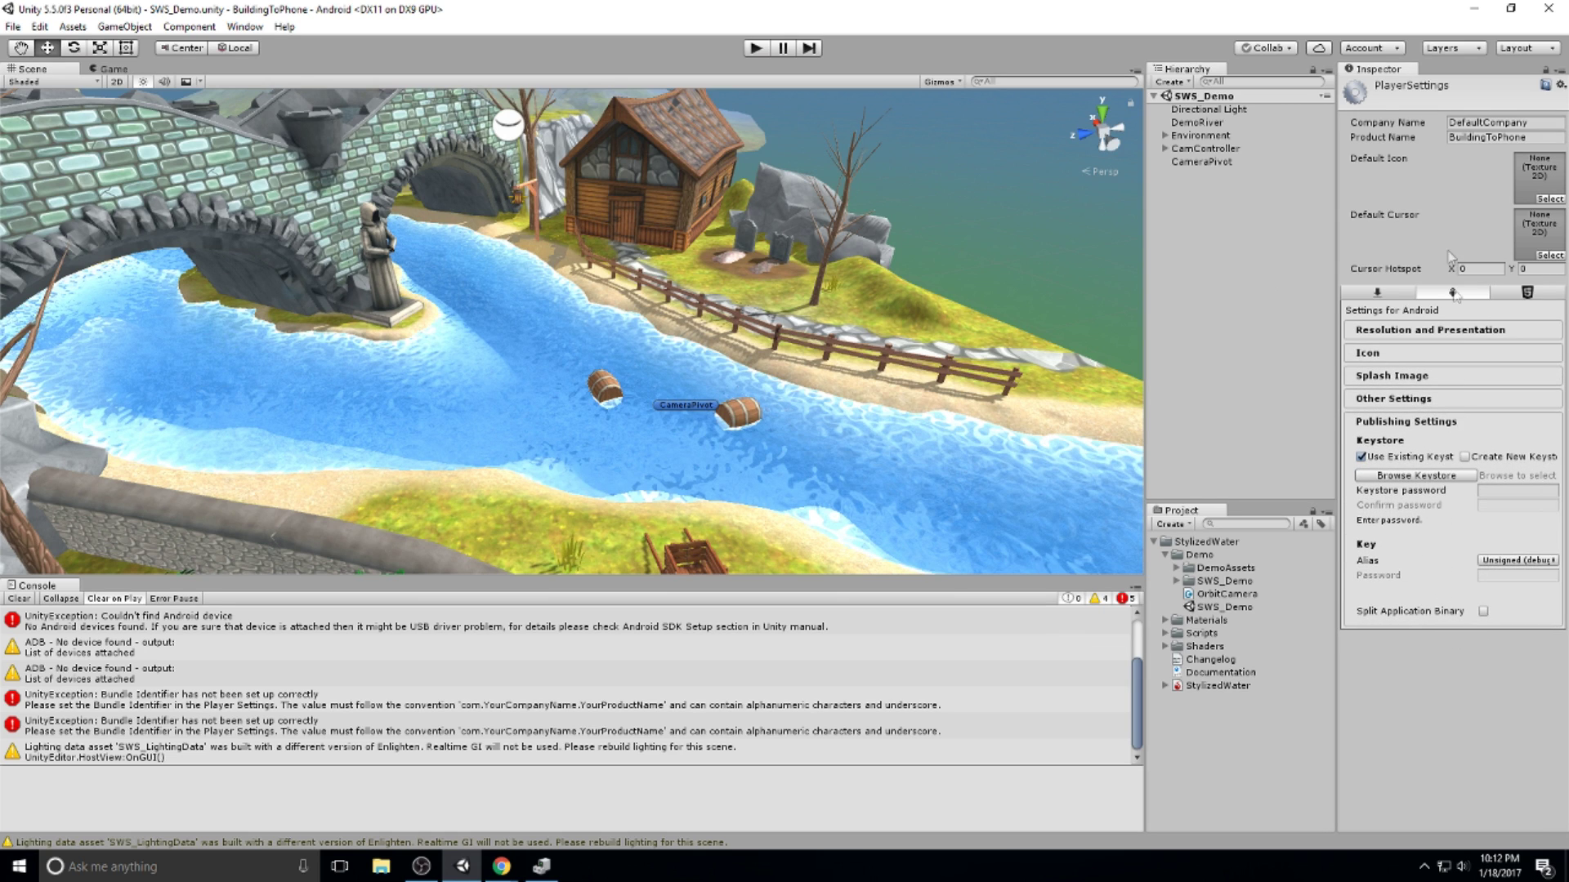
{"action": "left_click", "coordinate": [1421, 419]}
{"action": "left_click", "coordinate": [1420, 399]}
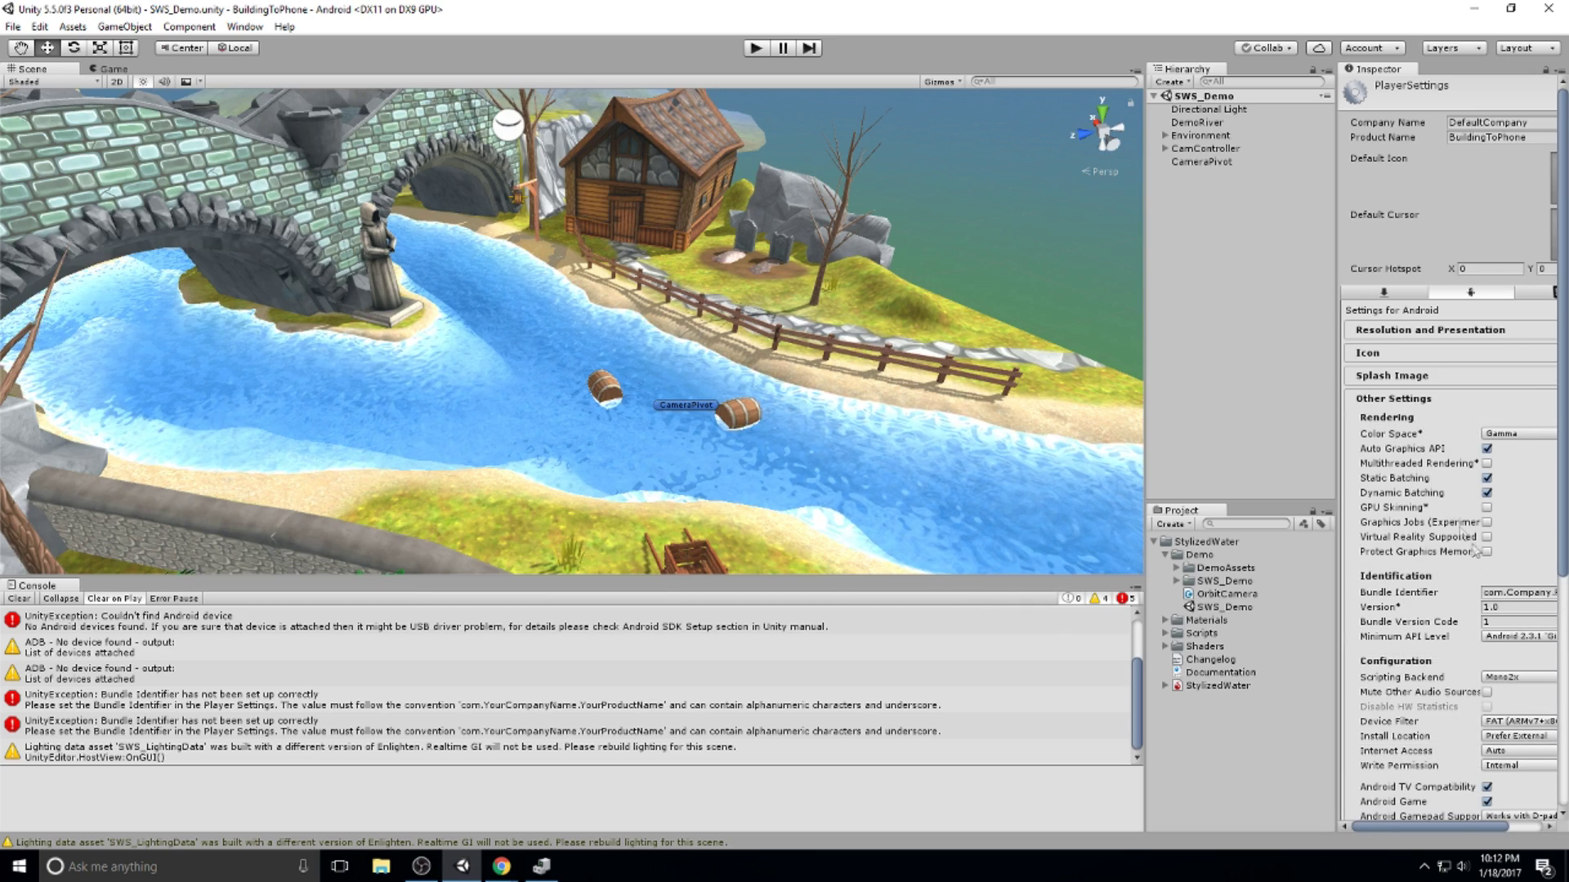
- Widen the Inspector and set the Bundle Identifier to com.n3k.phoneBuildTest
{"action": "left_click", "coordinate": [1508, 529]}
{"action": "left_click_drag", "start_coordinate": [1338, 564], "coordinate": [1154, 564]}
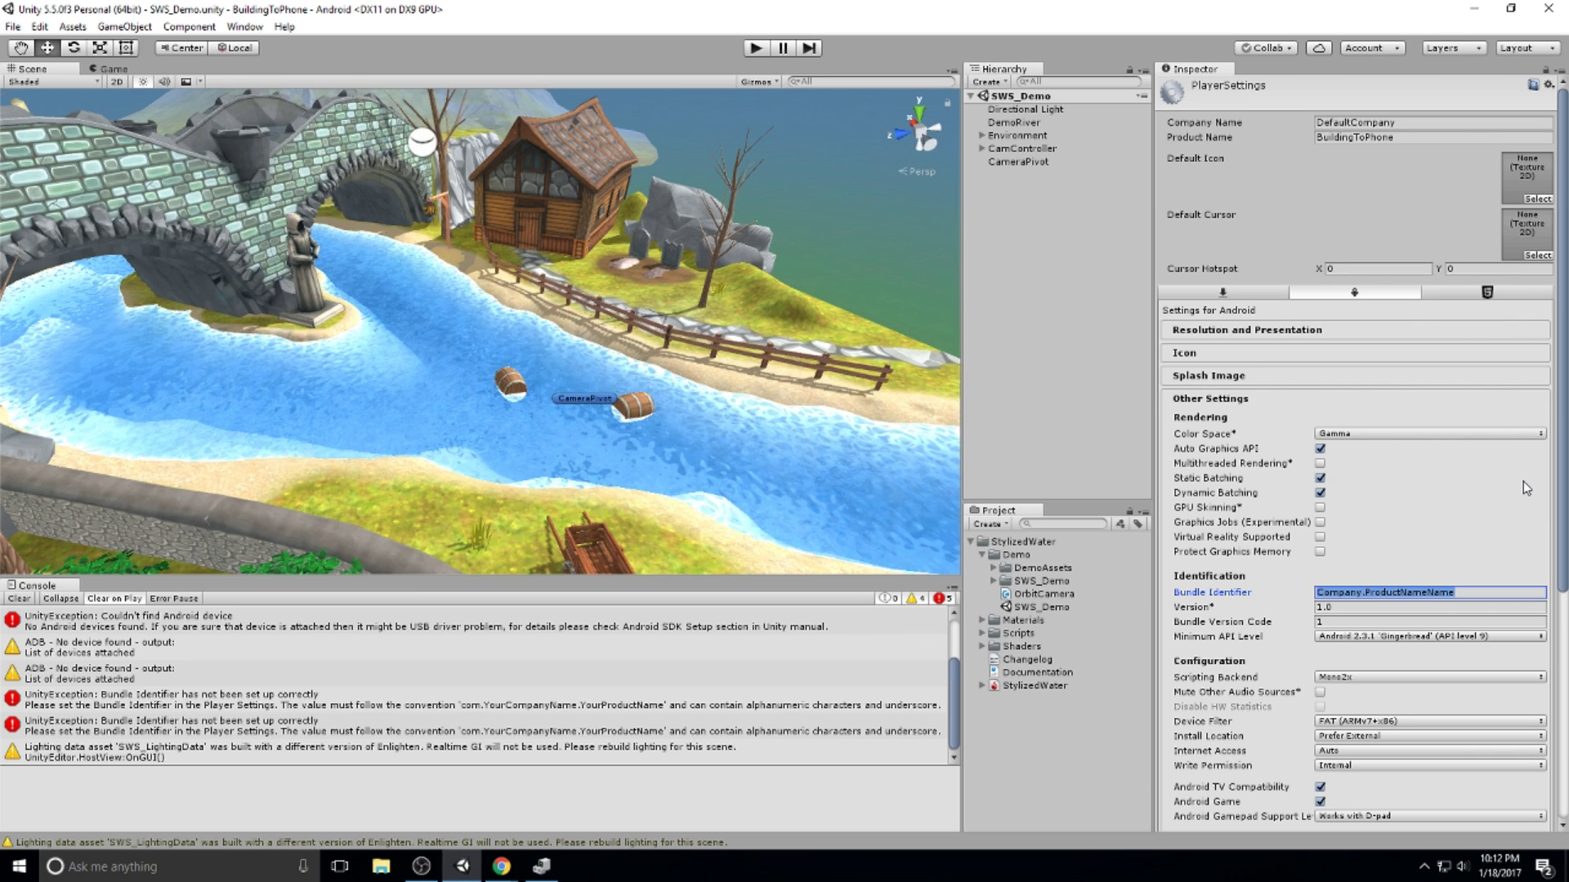
{"action": "type", "text": "com."}
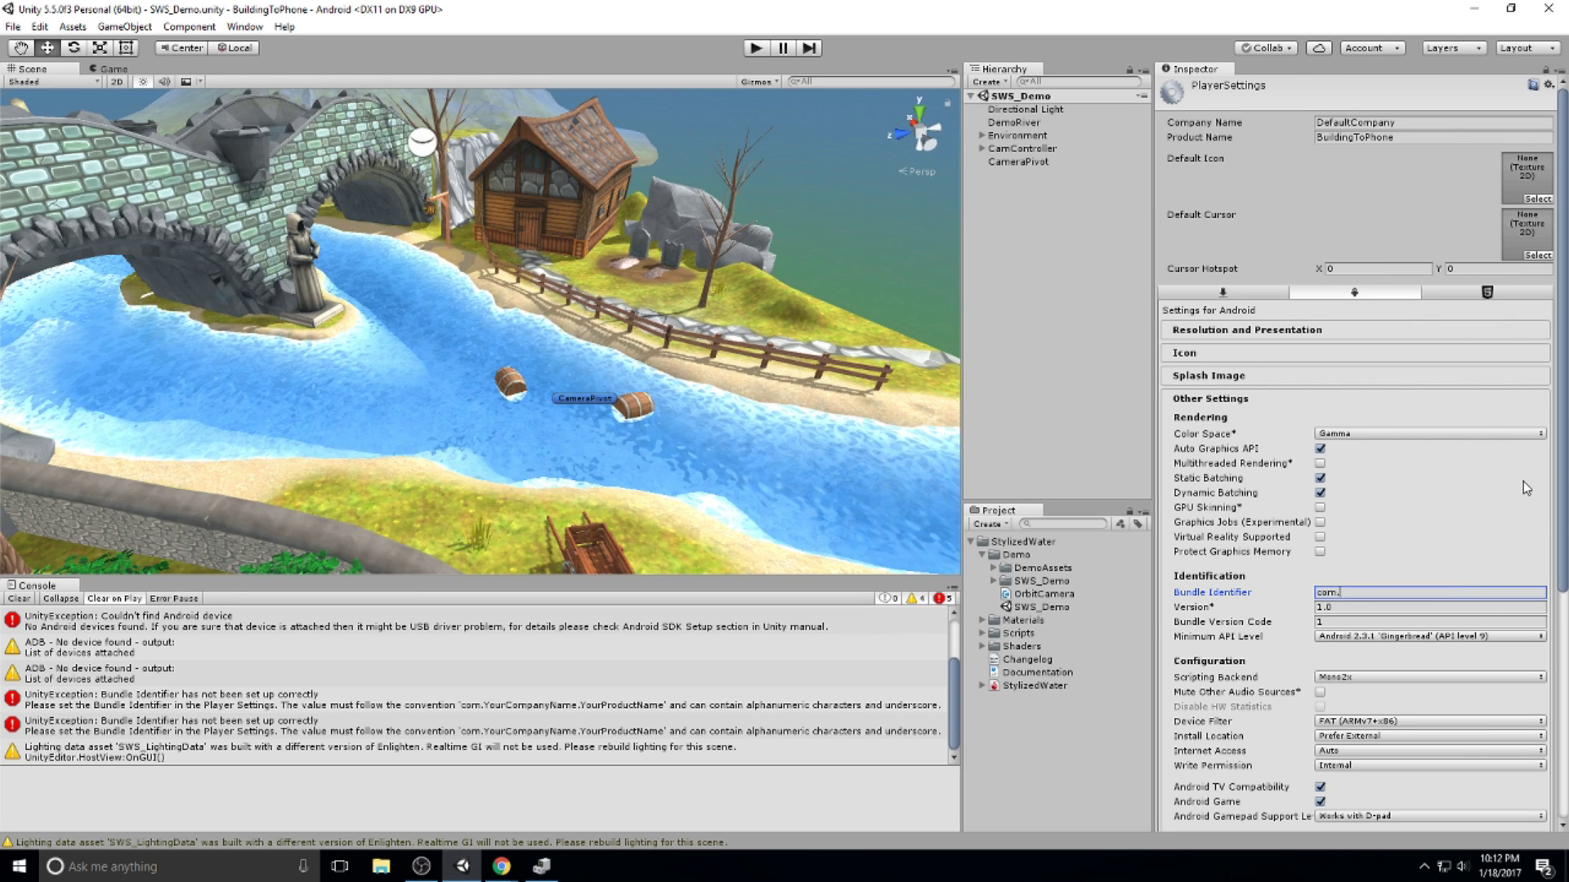
{"action": "type", "text": "n3k."}
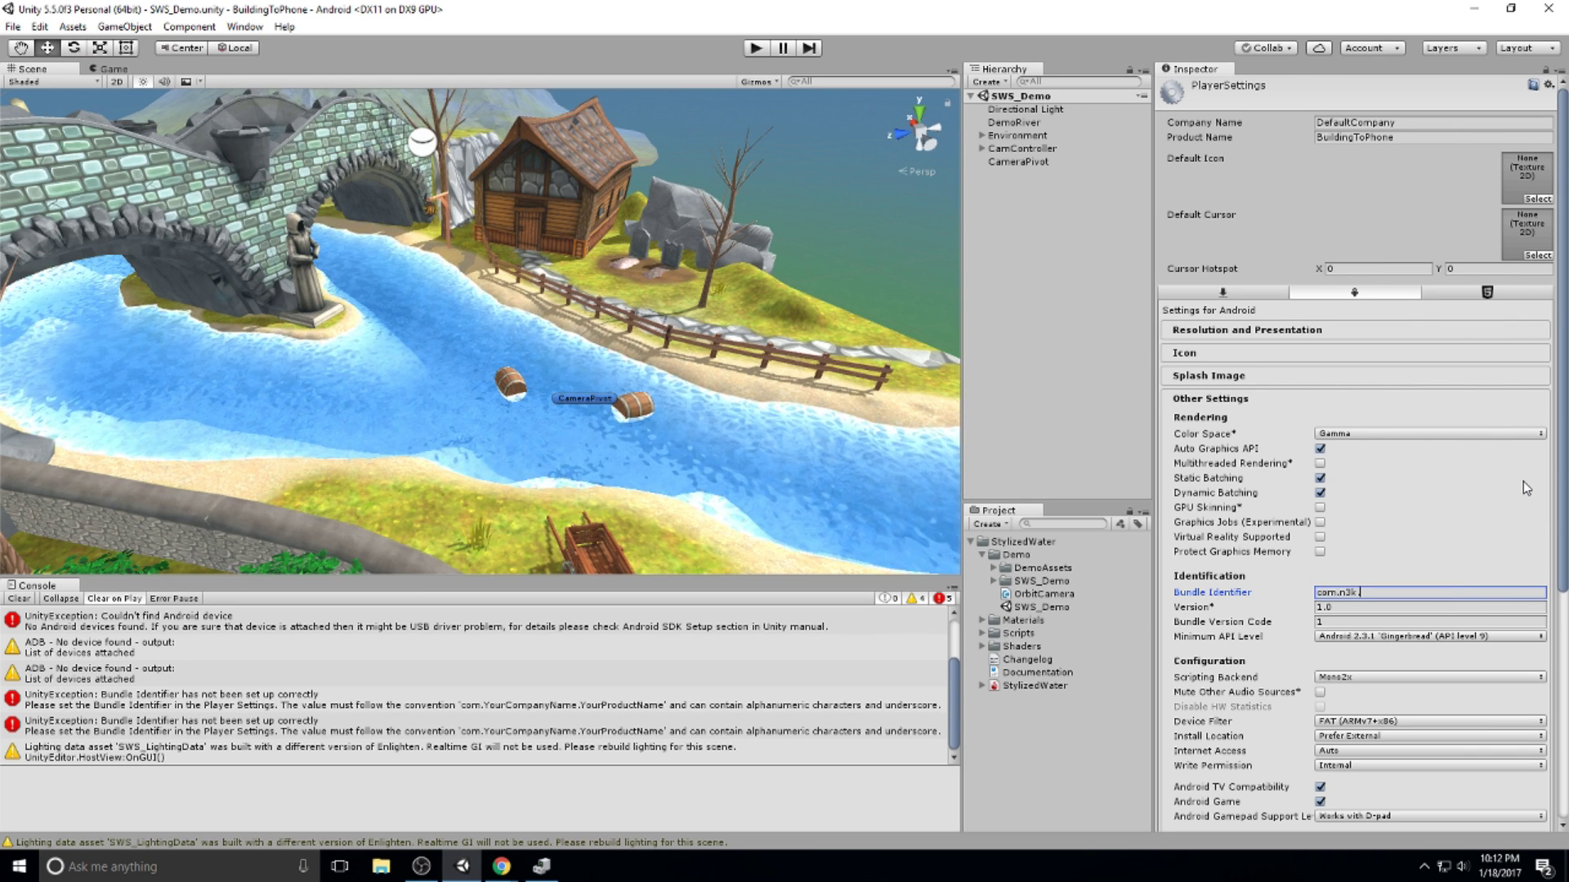
{"action": "type", "text": "phone"}
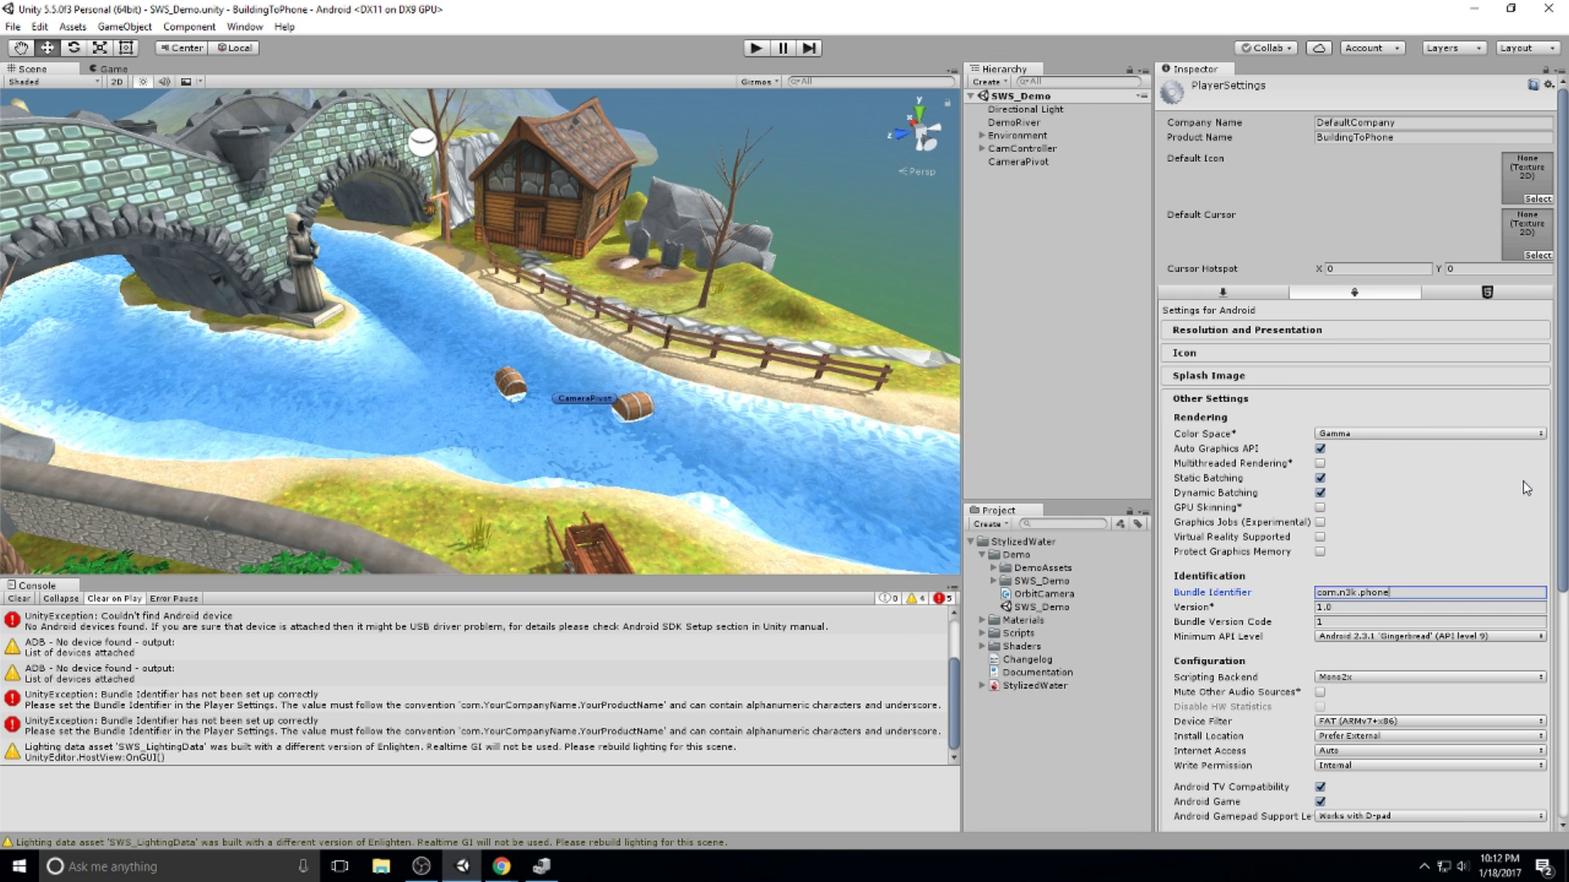
{"action": "type", "text": "BuildTest"}
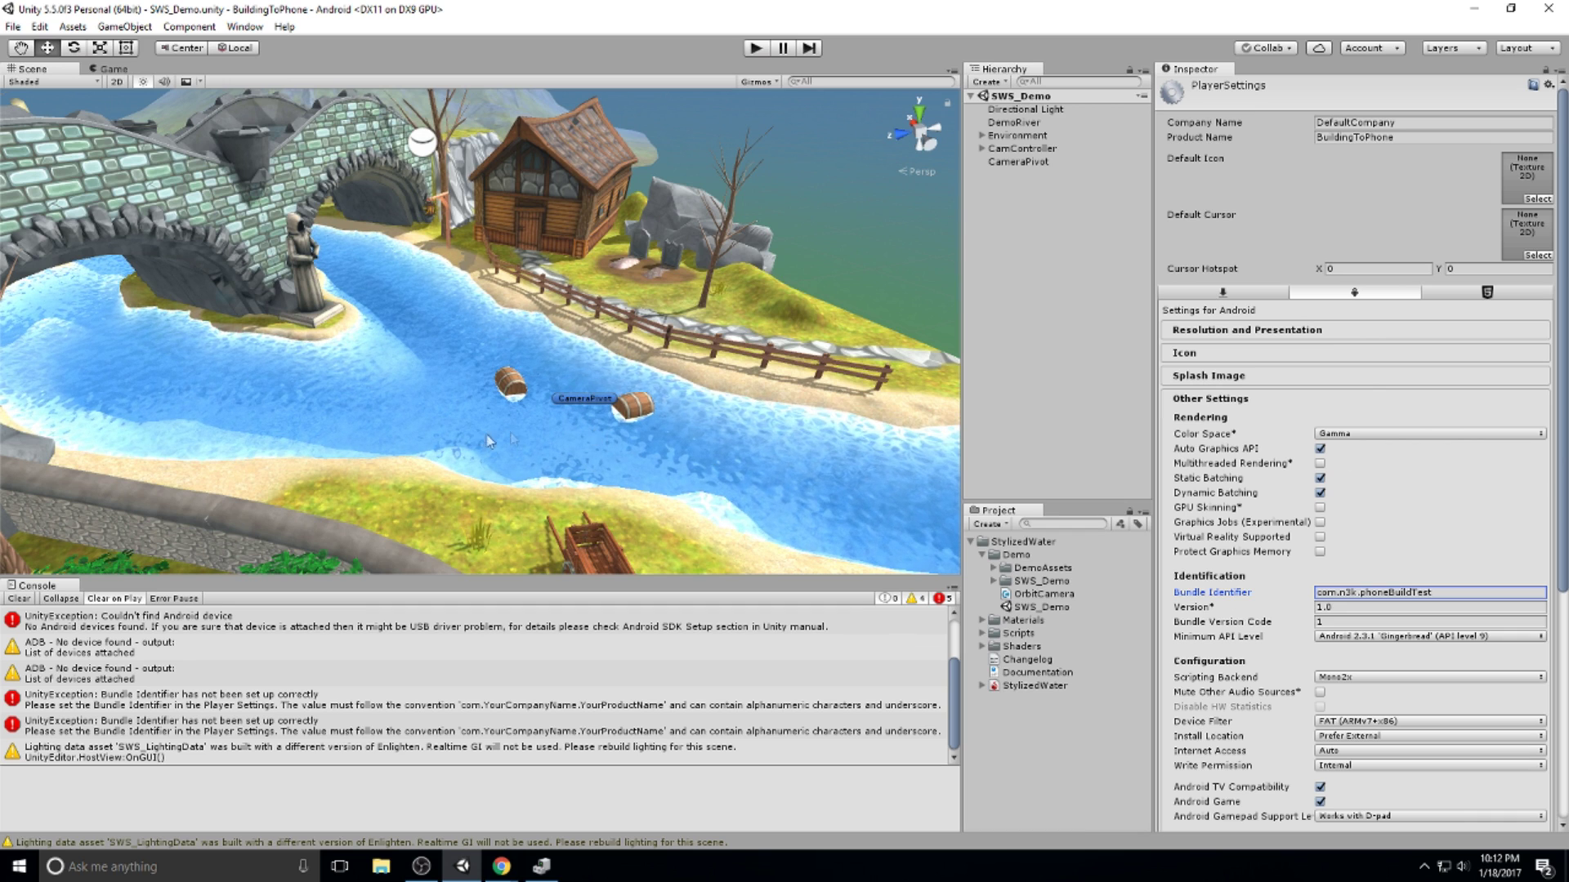
- Build and run again, and install Java SE Development Kit 8 Update 121 from Downloads with the default features and install folder
{"action": "key", "text": "ctrl+b"}
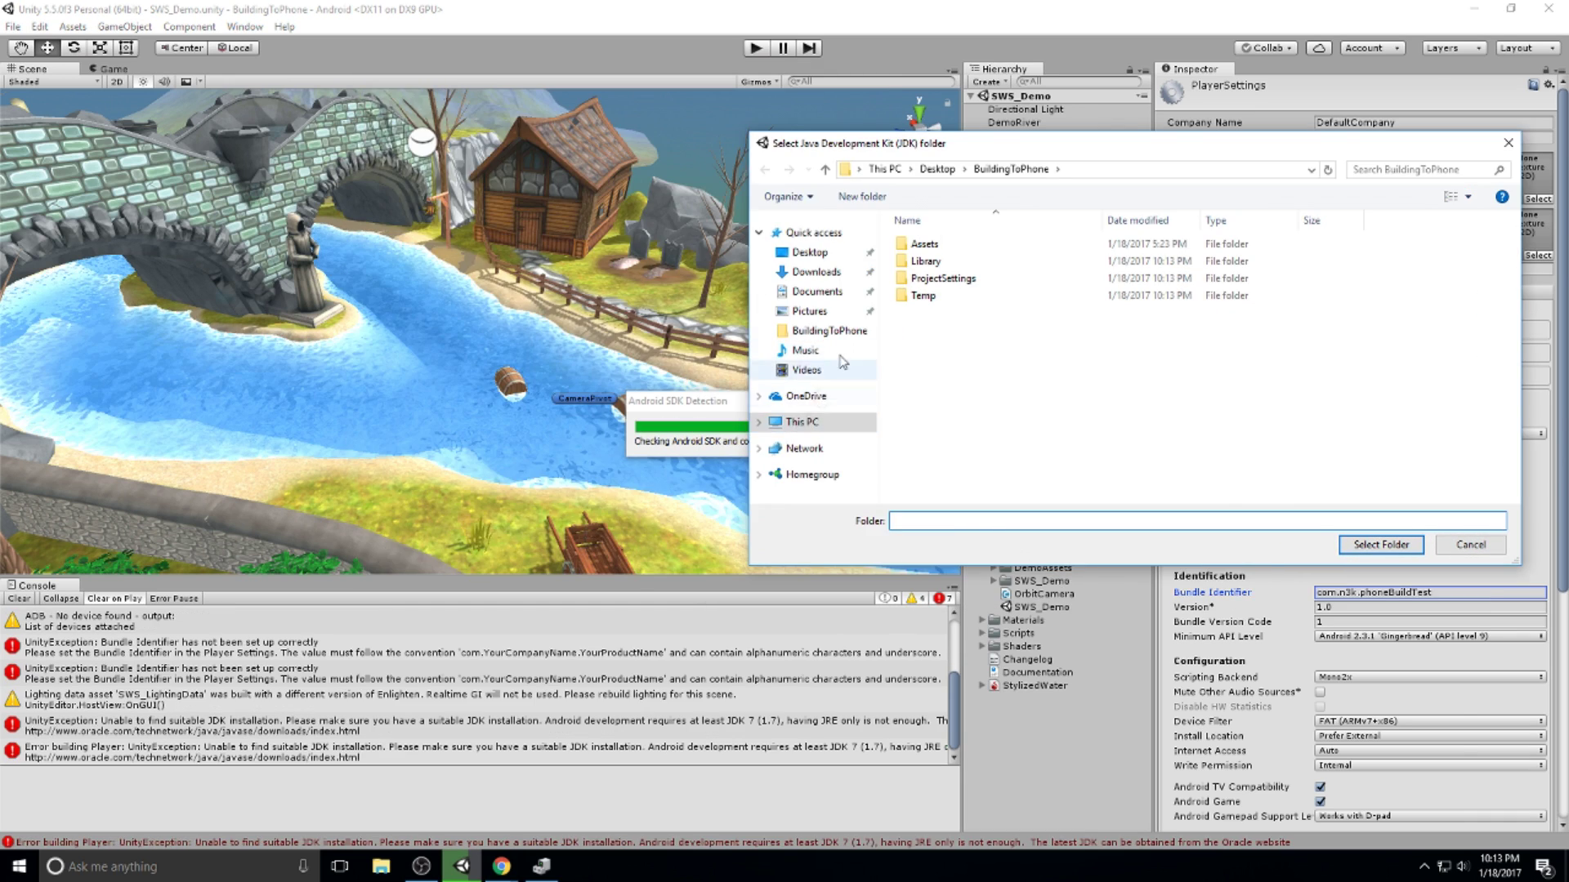
{"action": "left_click_drag", "start_coordinate": [1041, 181], "coordinate": [723, 155]}
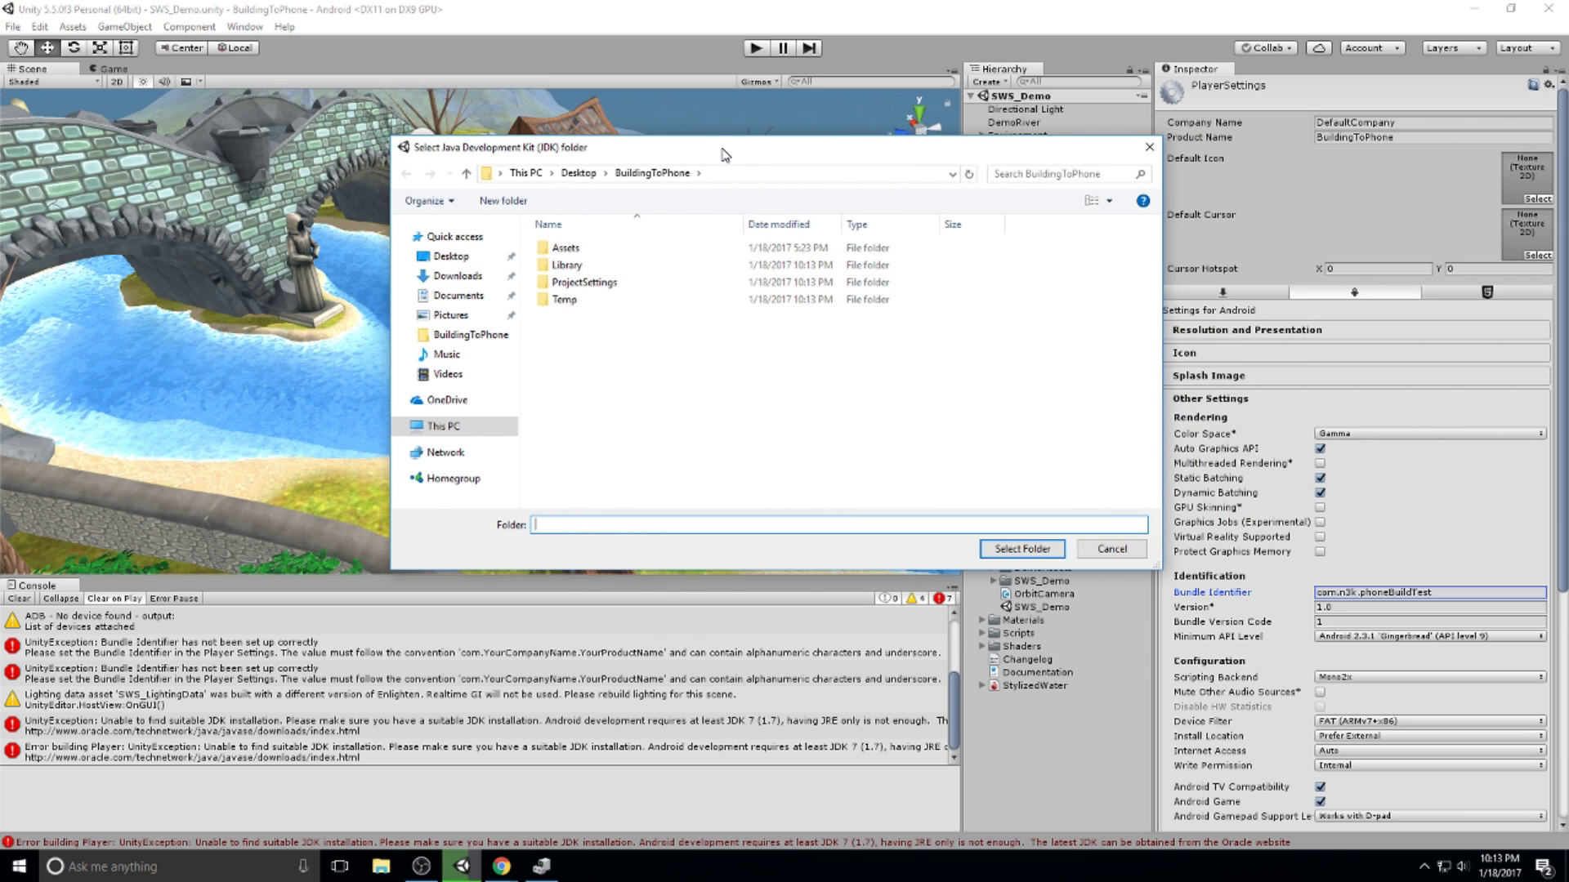
{"action": "left_click", "coordinate": [381, 867]}
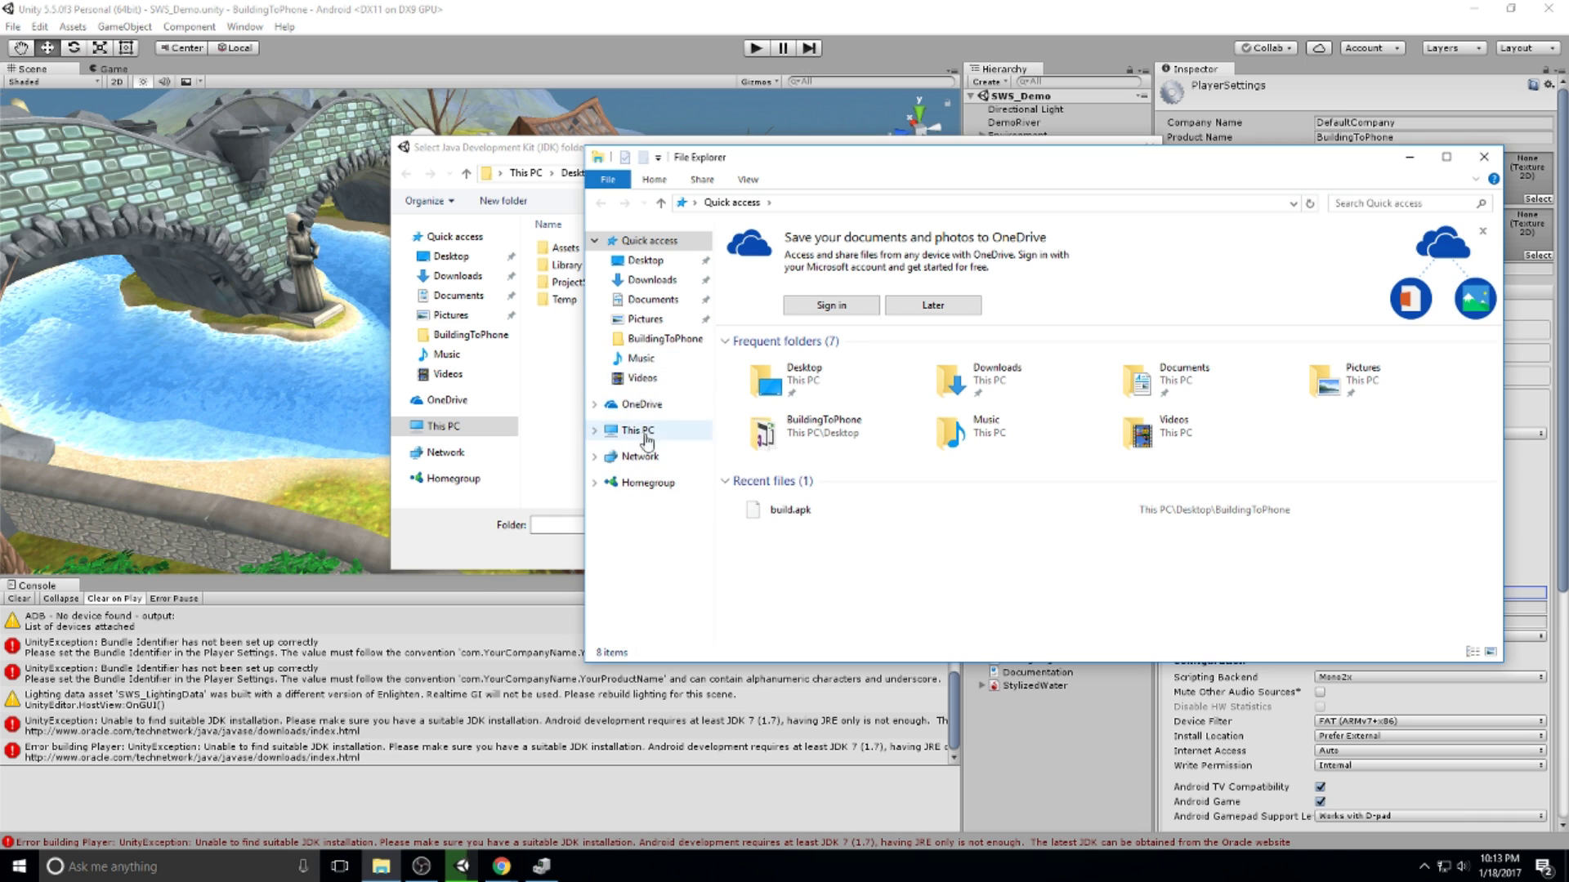
{"action": "left_click", "coordinate": [652, 279]}
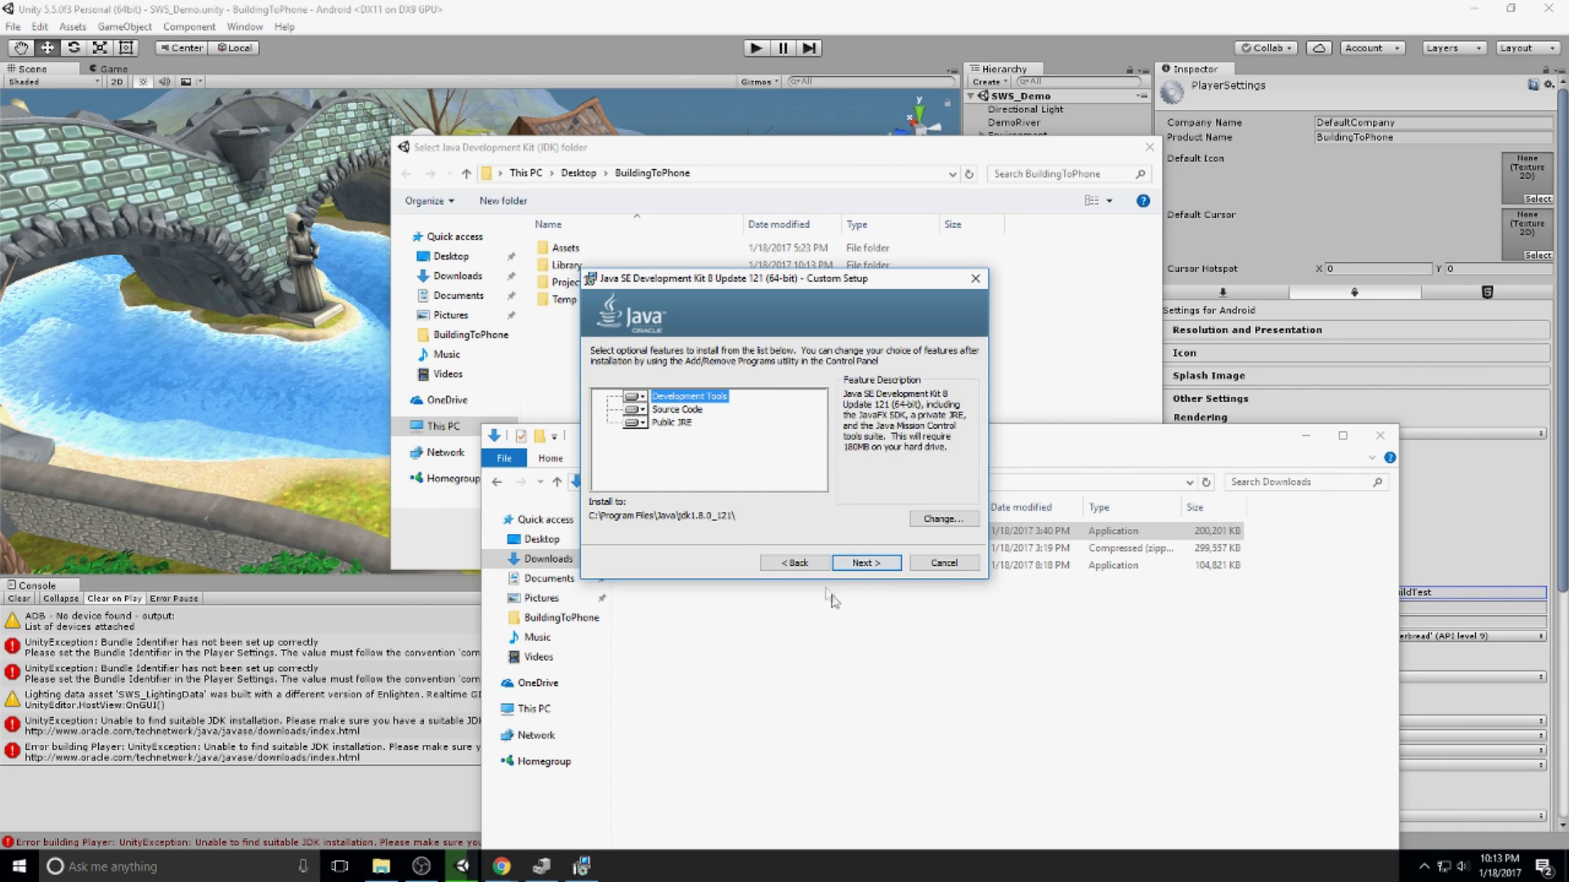
{"action": "left_click", "coordinate": [863, 563]}
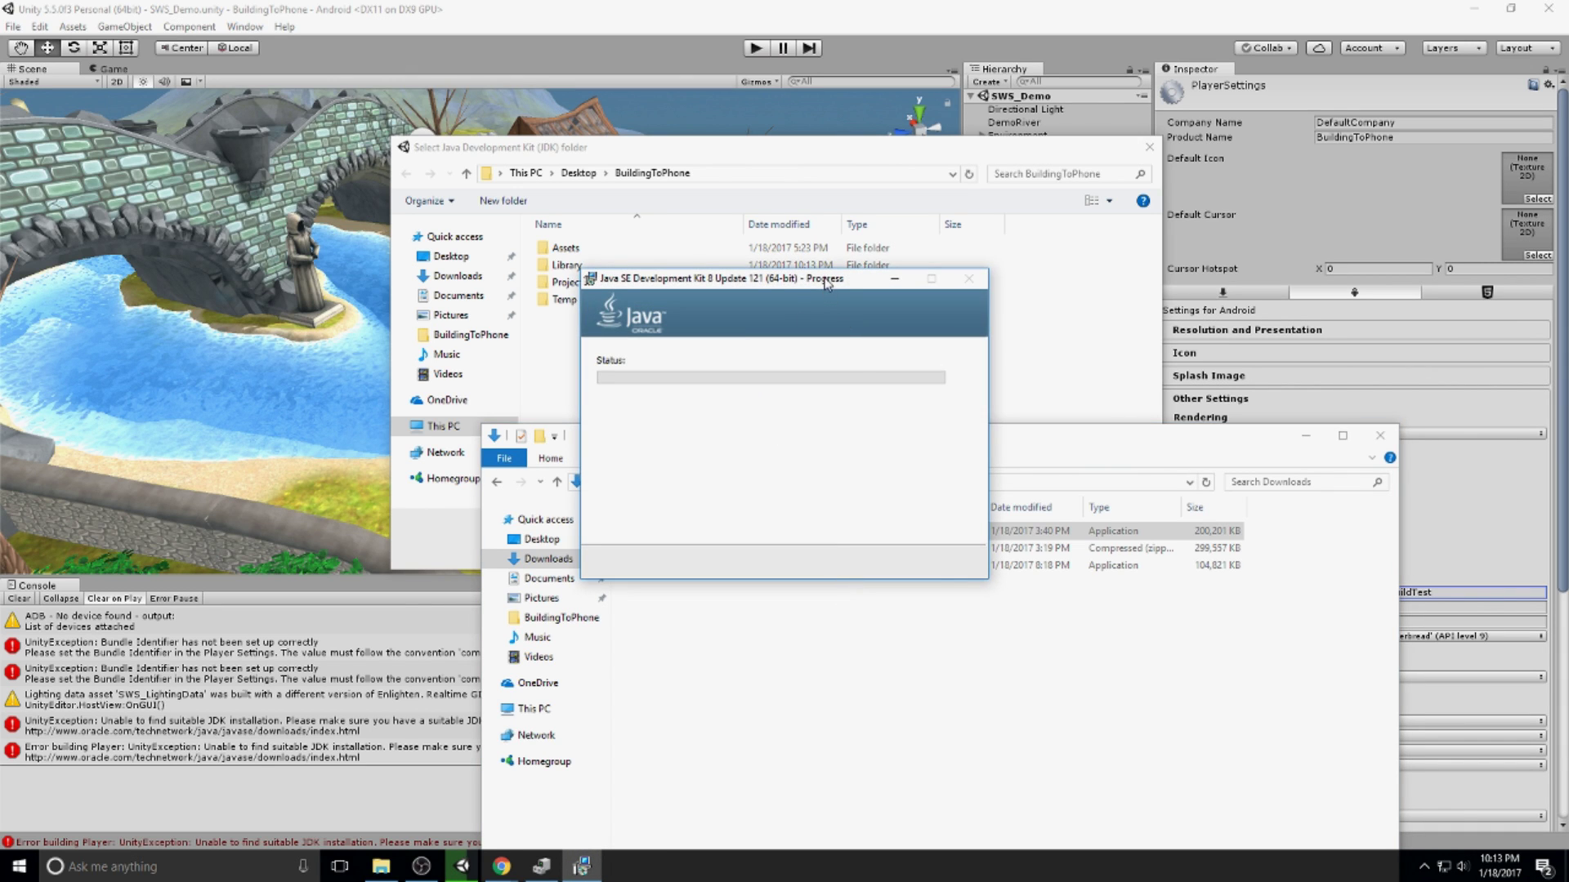
{"action": "left_click_drag", "start_coordinate": [827, 280], "coordinate": [289, 314]}
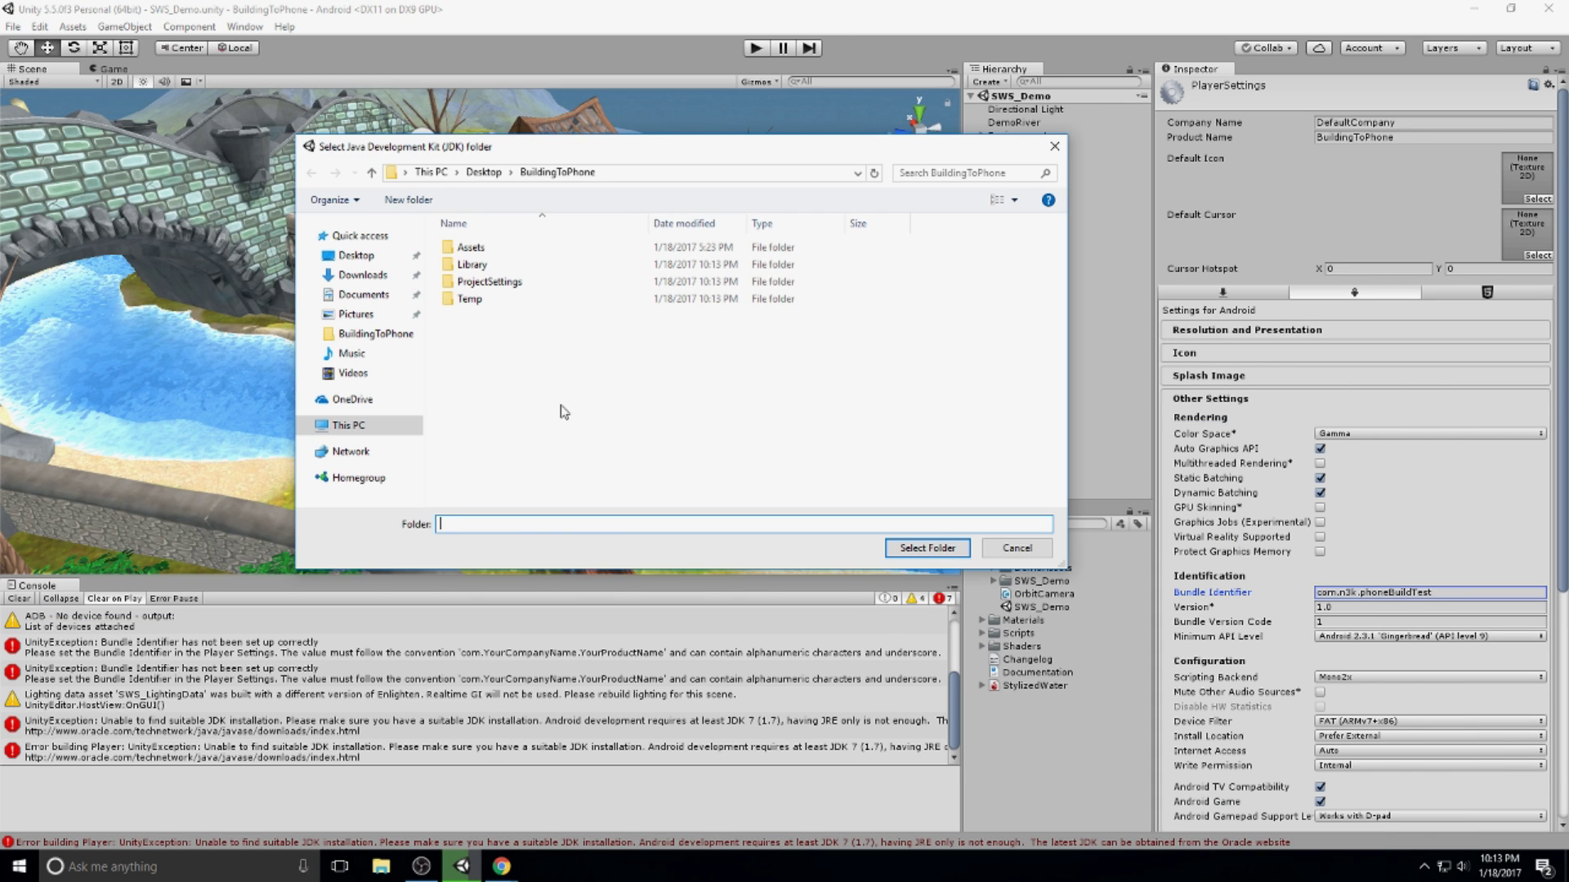
- Select C:\Program Files\Java\jdk1.8.0_121 as Unity's Java Development Kit folder
{"action": "left_click", "coordinate": [352, 424]}
{"action": "double_click", "coordinate": [515, 366]}
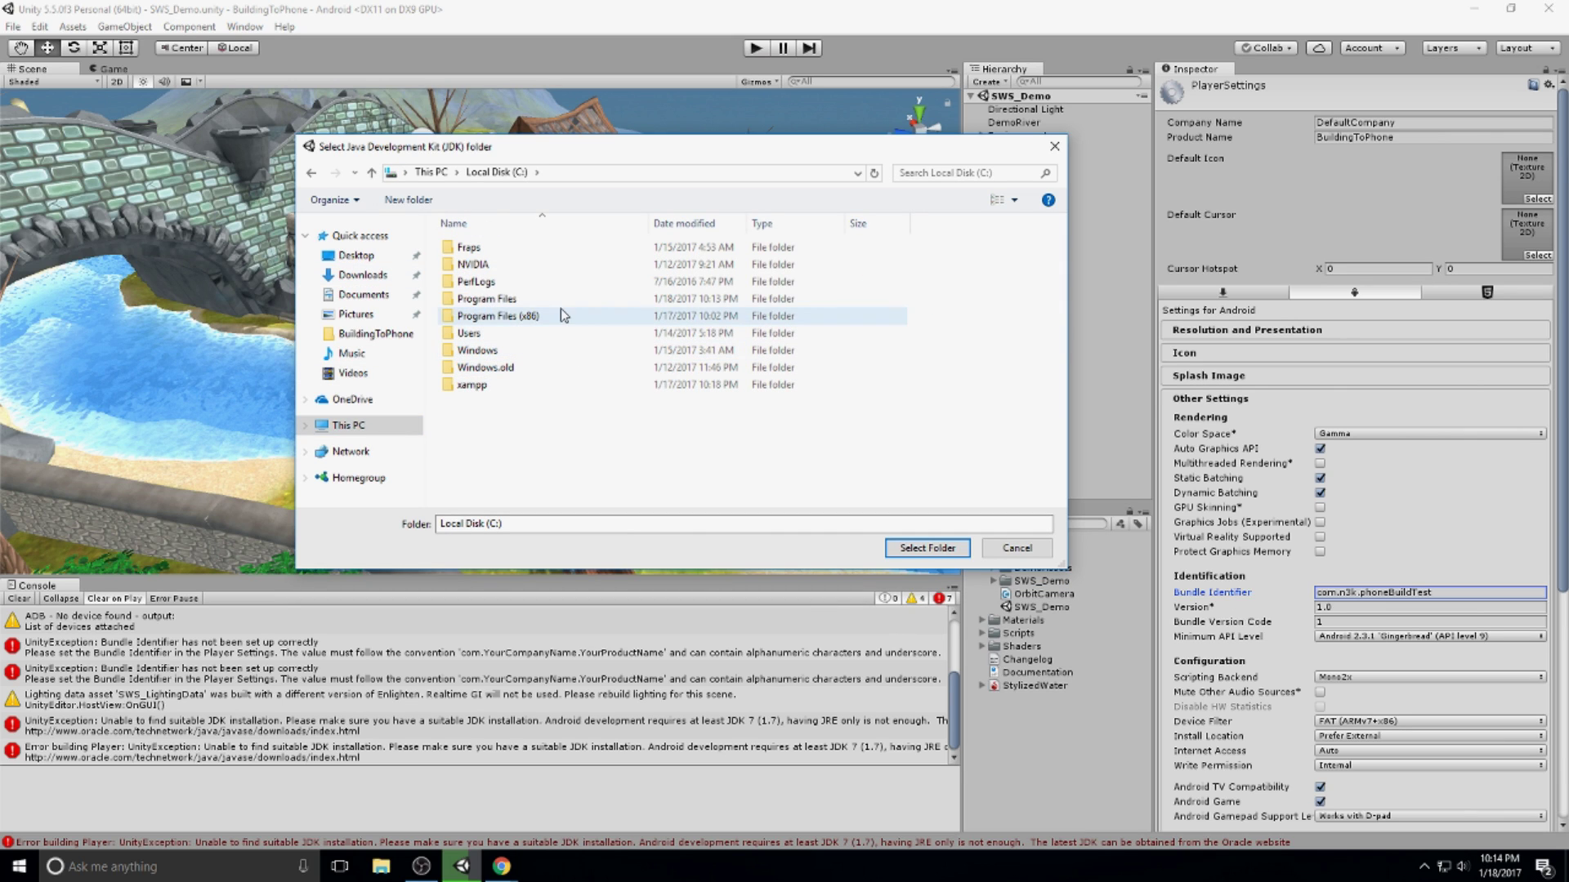
{"action": "double_click", "coordinate": [534, 302]}
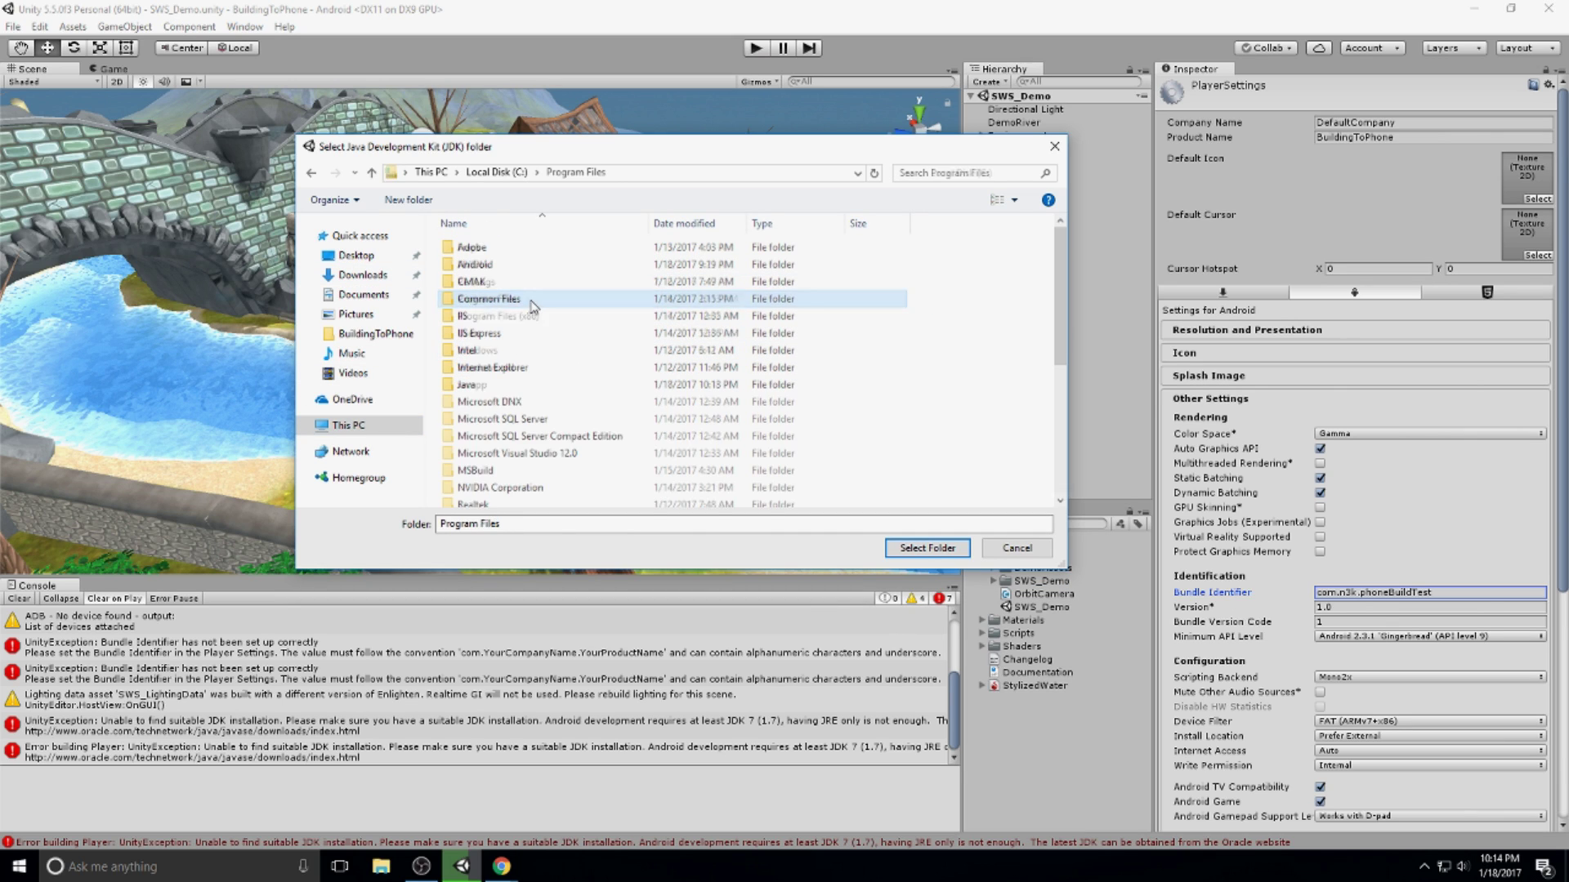
{"action": "double_click", "coordinate": [490, 384]}
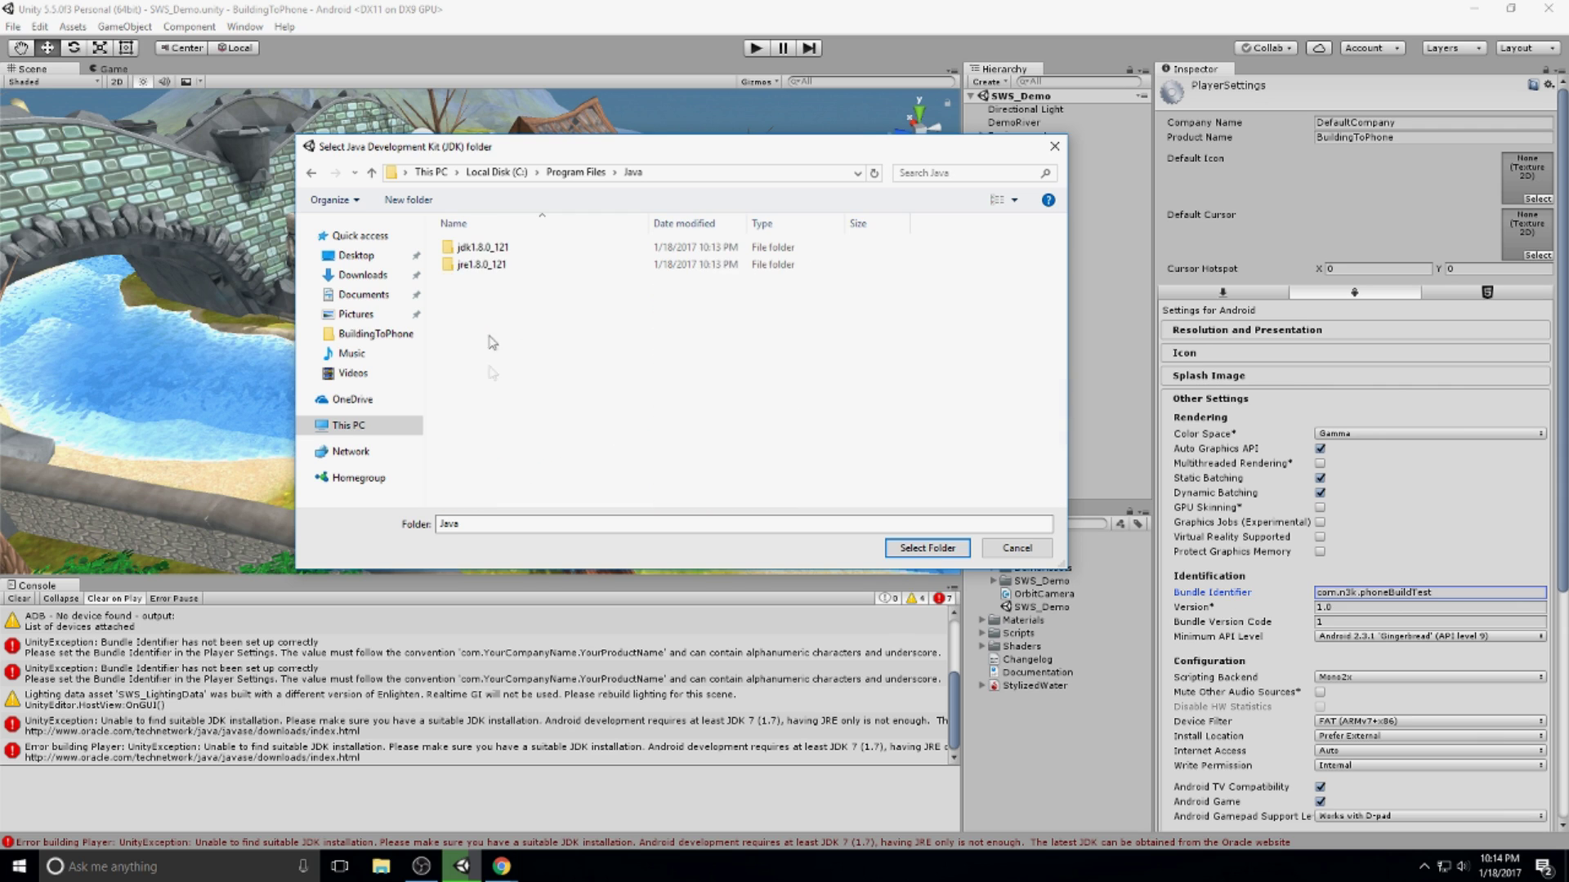
{"action": "left_click", "coordinate": [489, 248]}
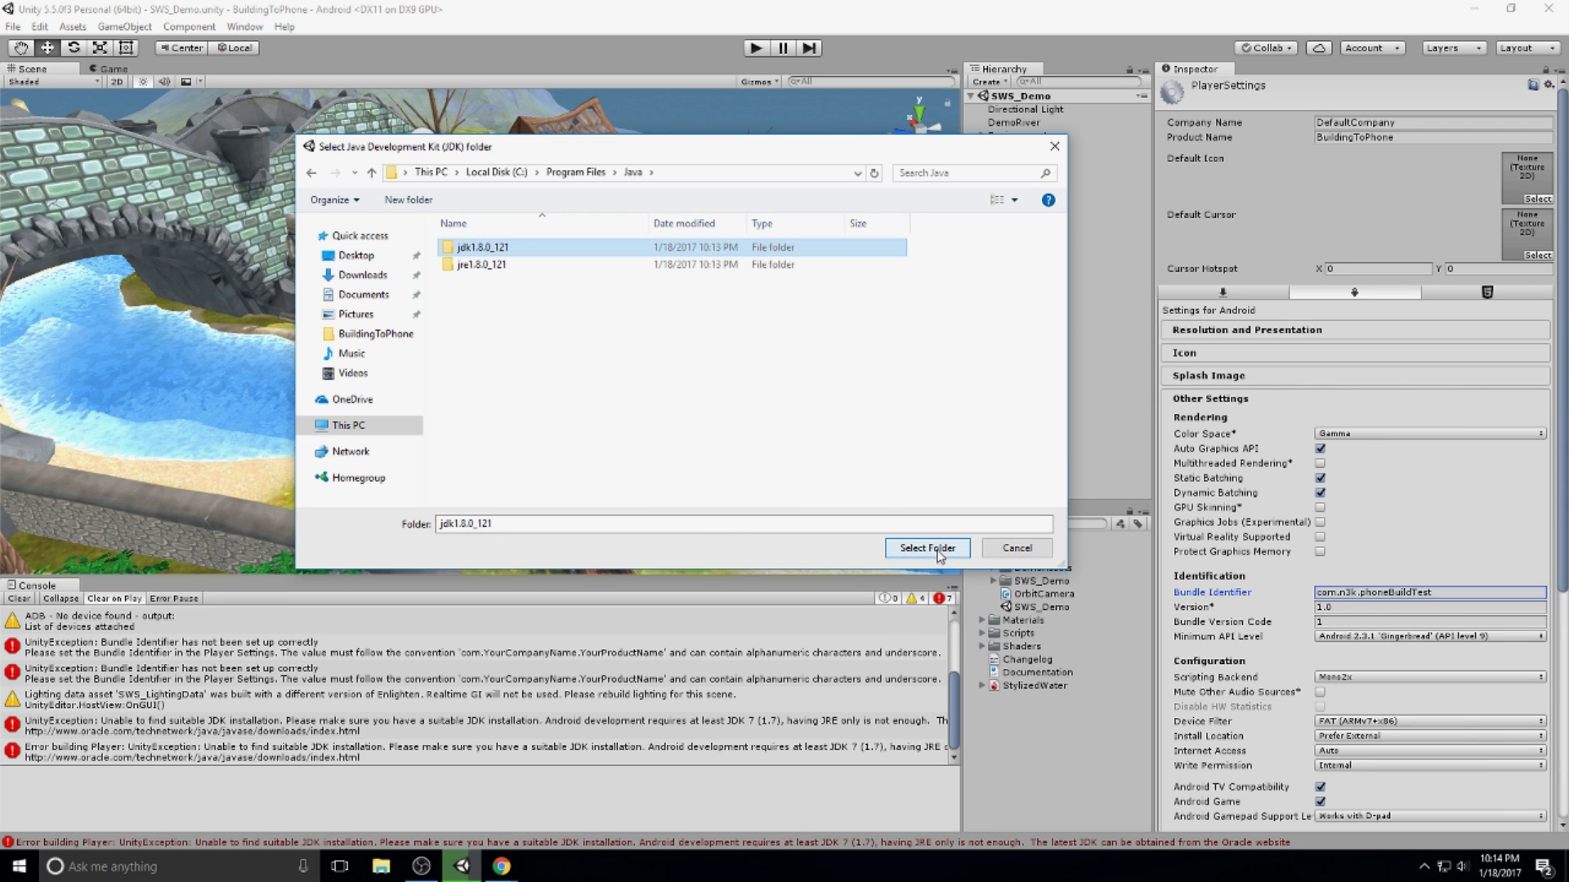
{"action": "left_click", "coordinate": [889, 553]}
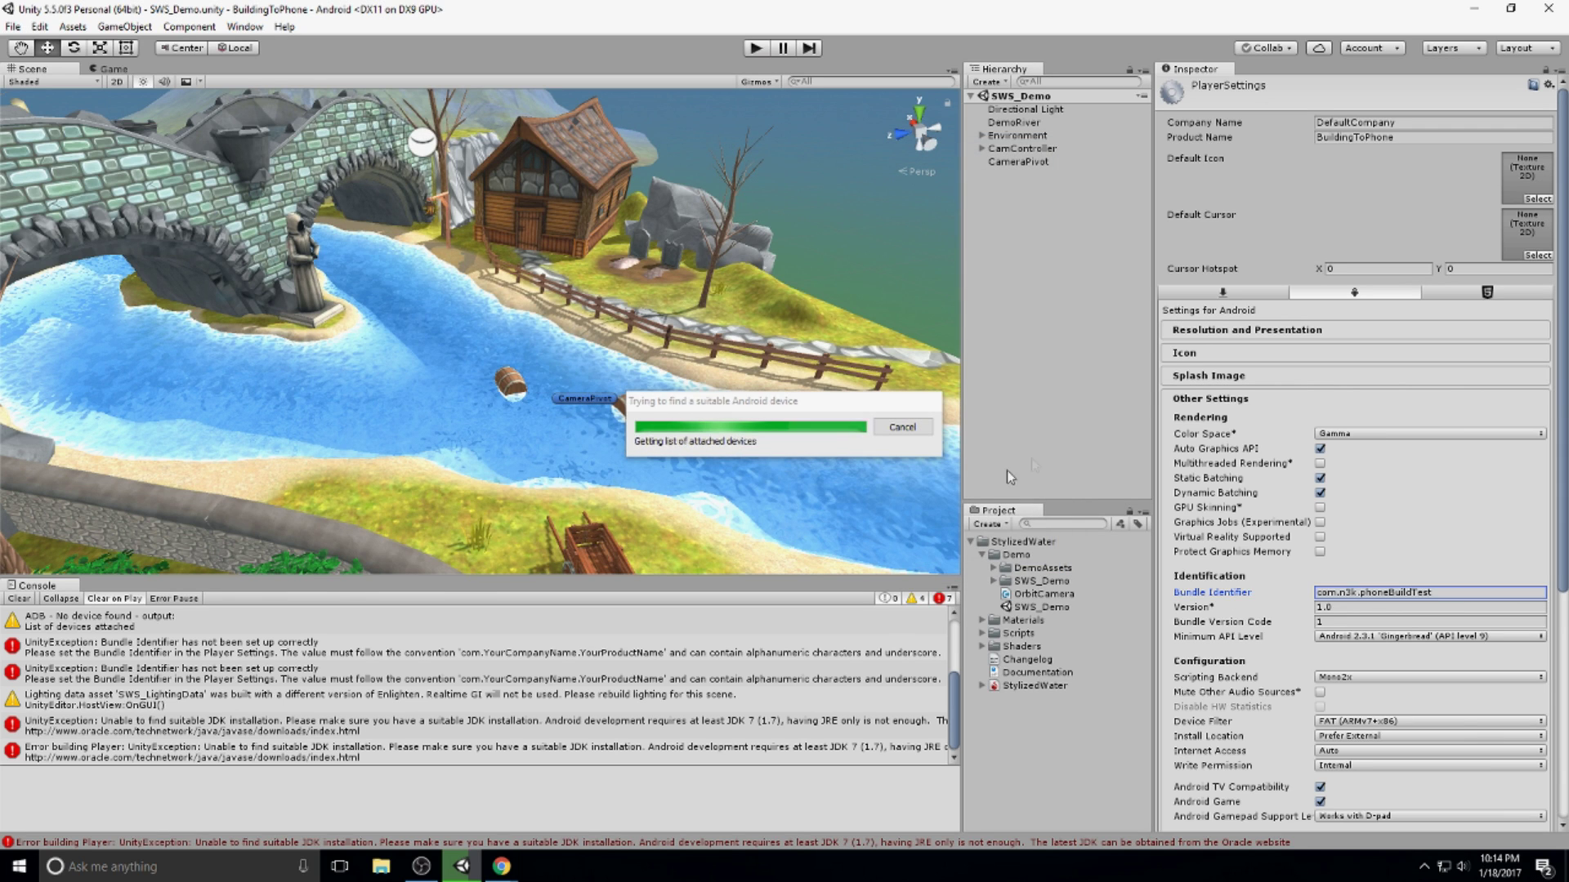